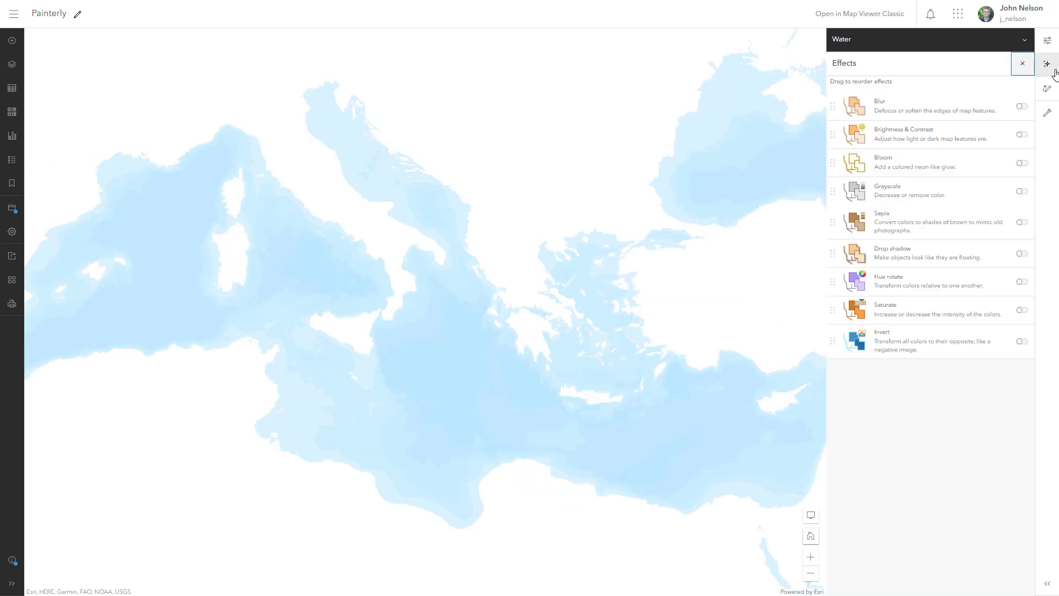
# Step: Turn on Bloom for the Water layer and raise its strength for a softer glow
pyautogui.click(1023, 164)
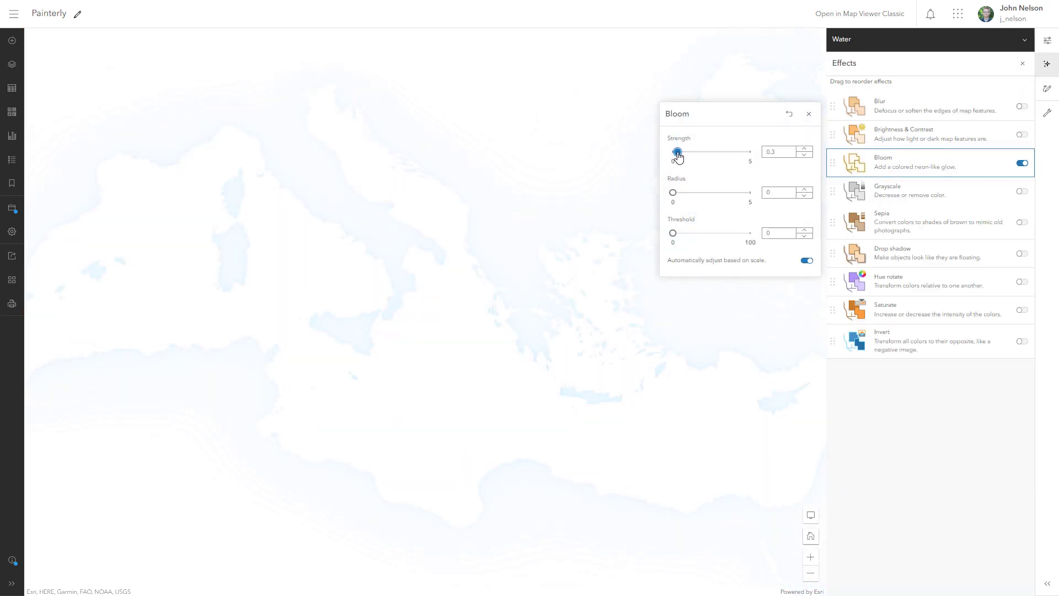
pyautogui.moveTo(676, 158)
pyautogui.mouseDown()
pyautogui.moveTo(687, 159)
pyautogui.moveTo(672, 159)
pyautogui.mouseUp()
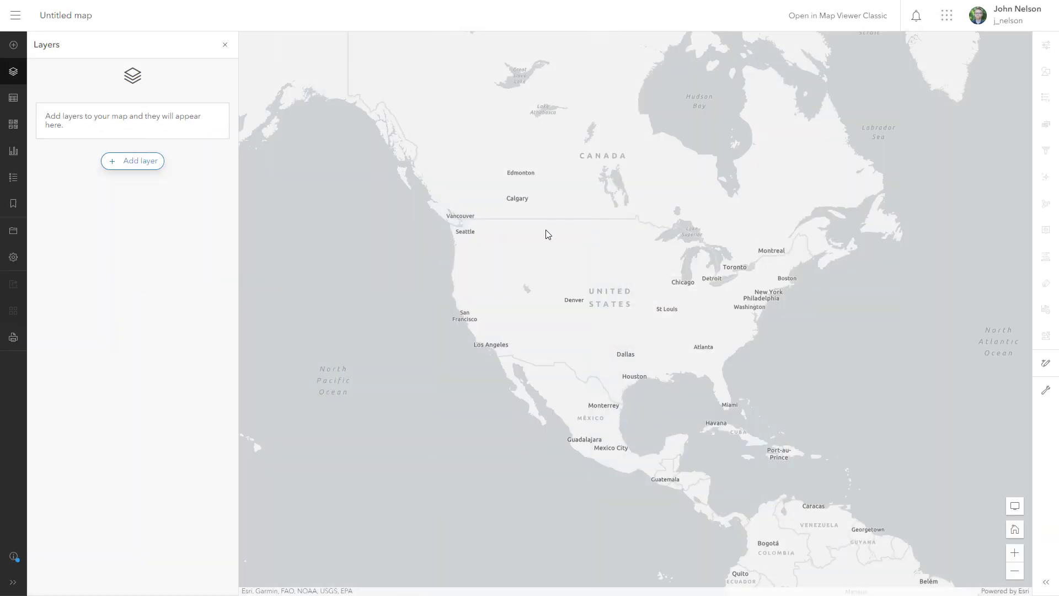
# Step: Remove the Light Gray Reference label layer from the Light Gray Canvas basemap
pyautogui.click(13, 128)
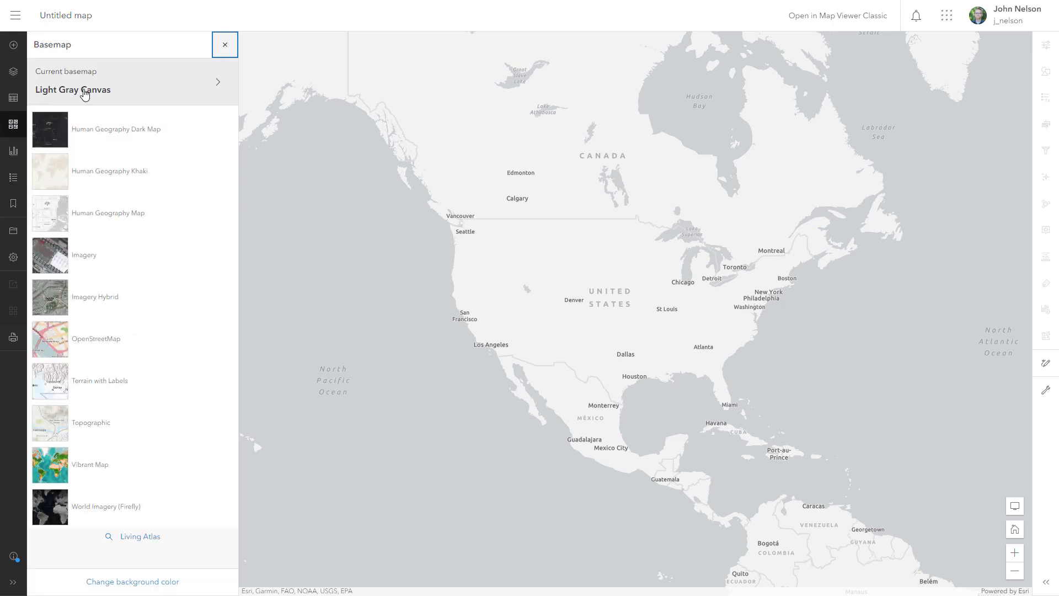
pyautogui.click(85, 94)
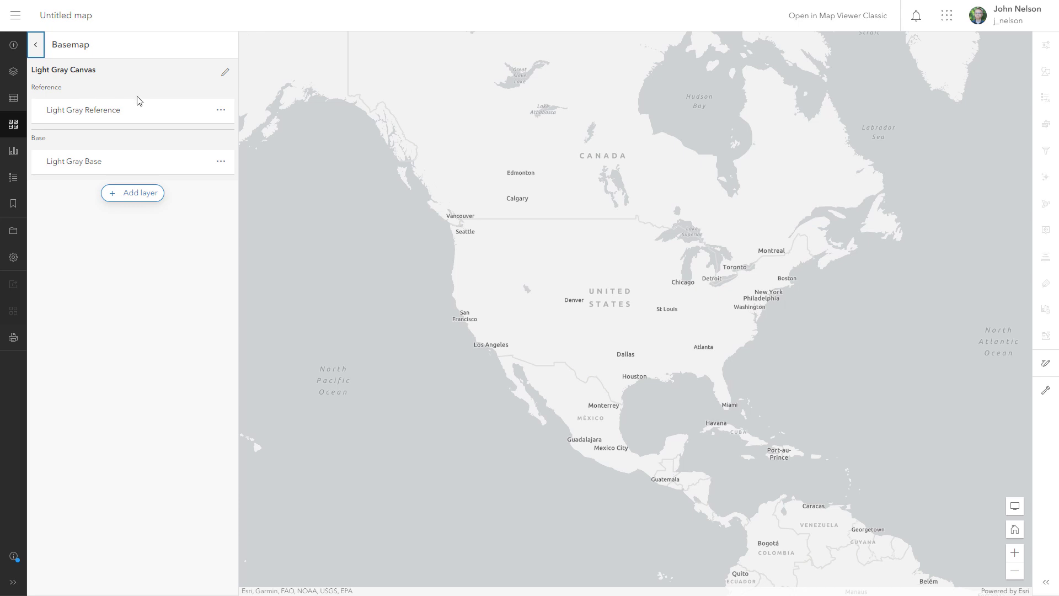
pyautogui.click(222, 111)
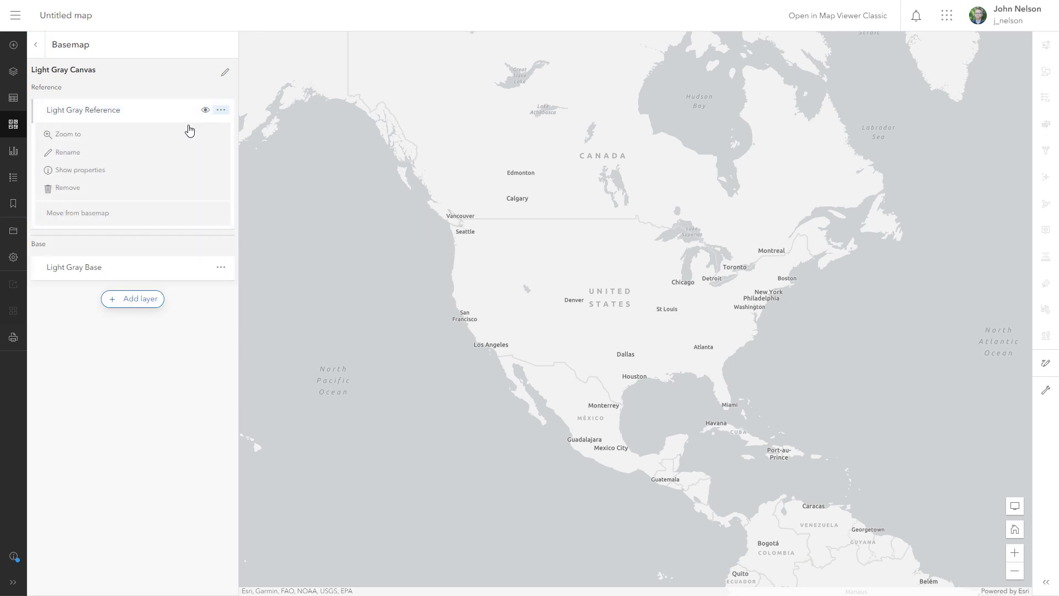
pyautogui.click(74, 187)
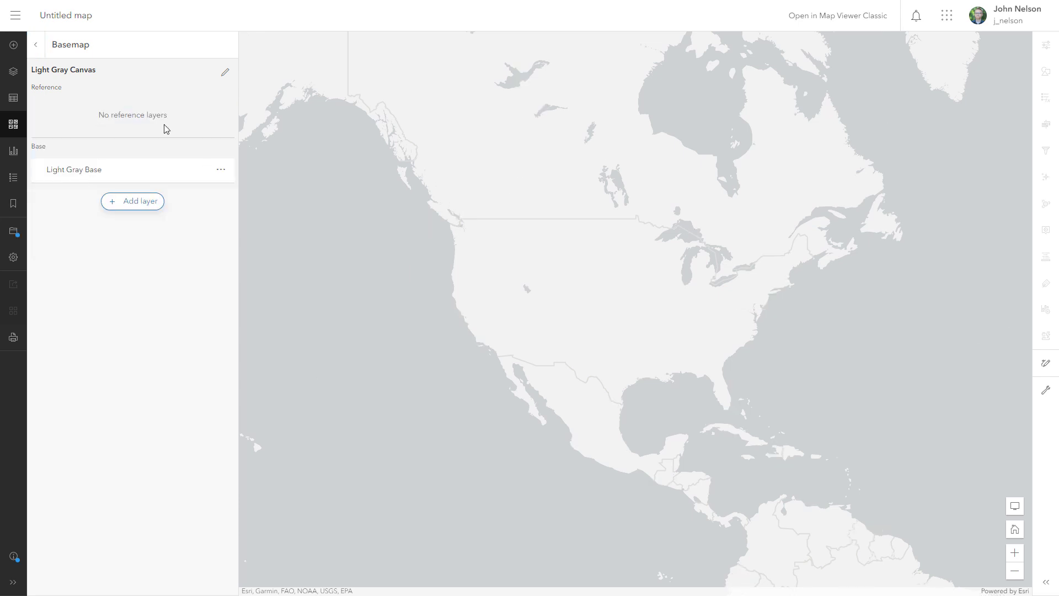
pyautogui.click(220, 169)
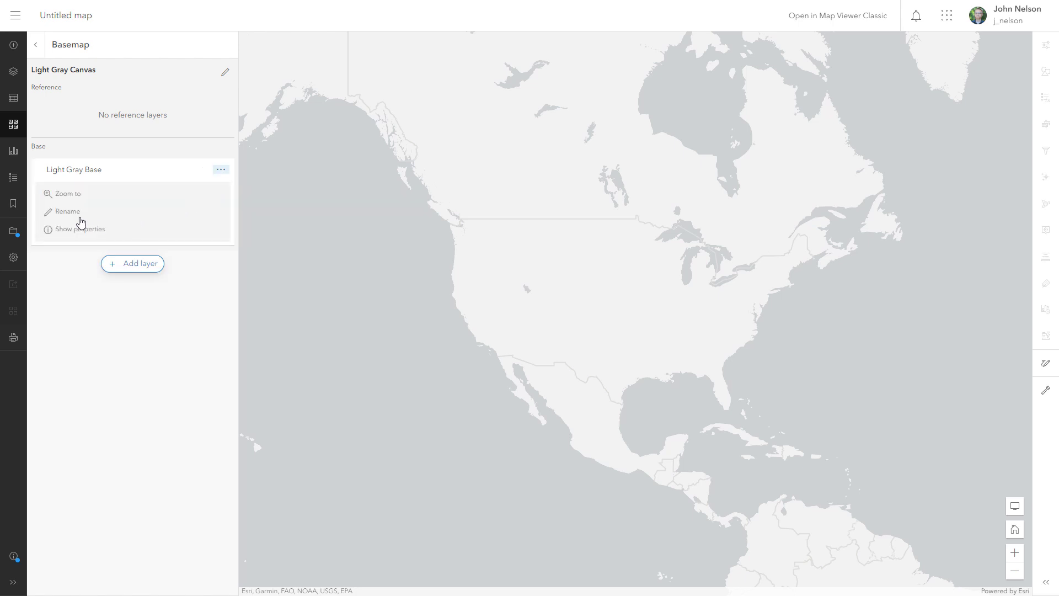
pyautogui.click(220, 170)
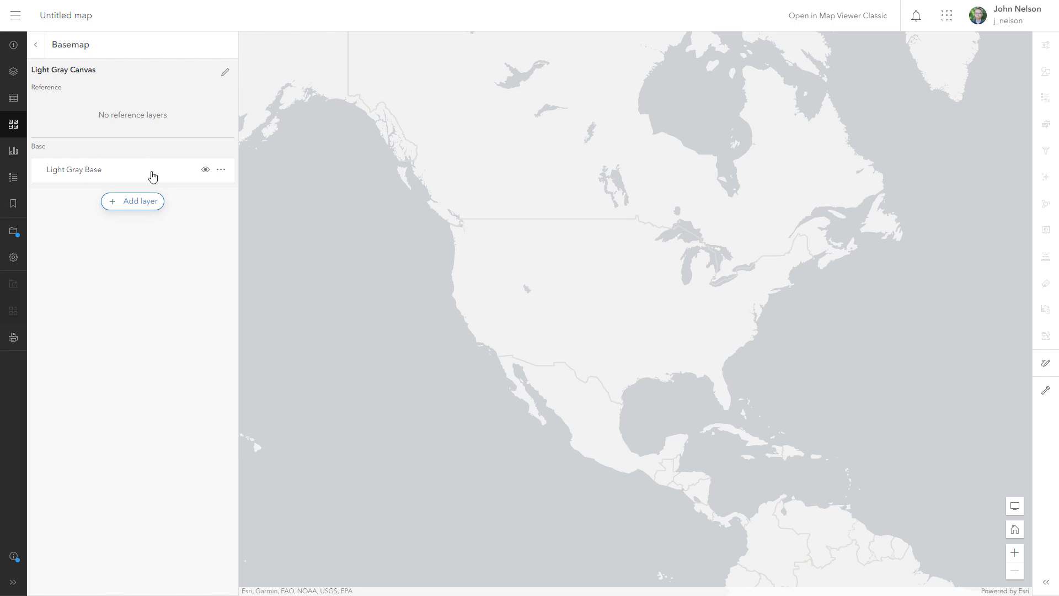
# Step: Search Living Atlas for 'paper texture' and add Watercolor Paper Texture and Parchment Texture to the basemap
pyautogui.click(135, 204)
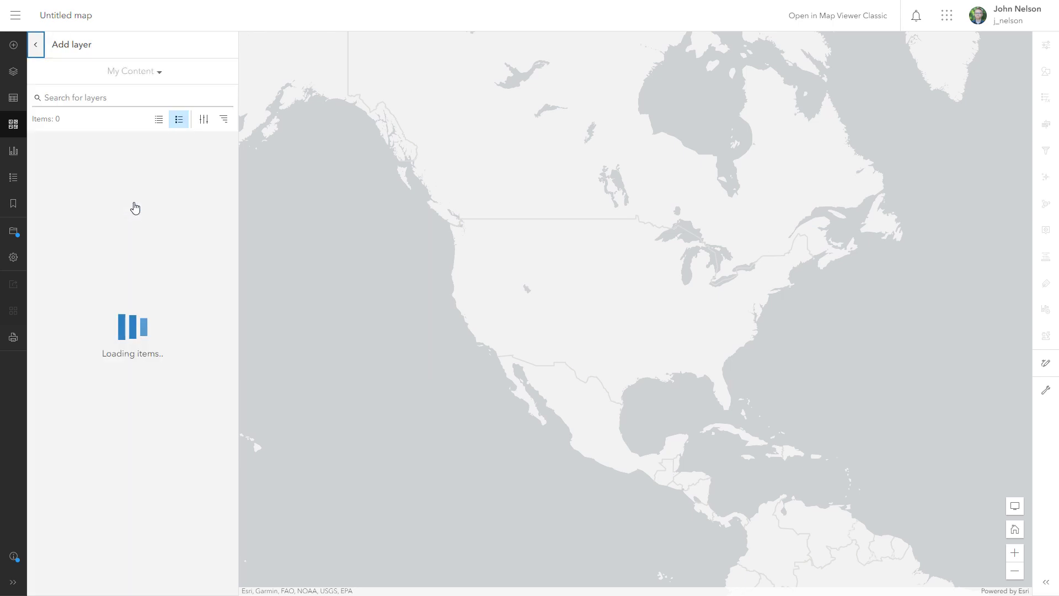
pyautogui.click(150, 72)
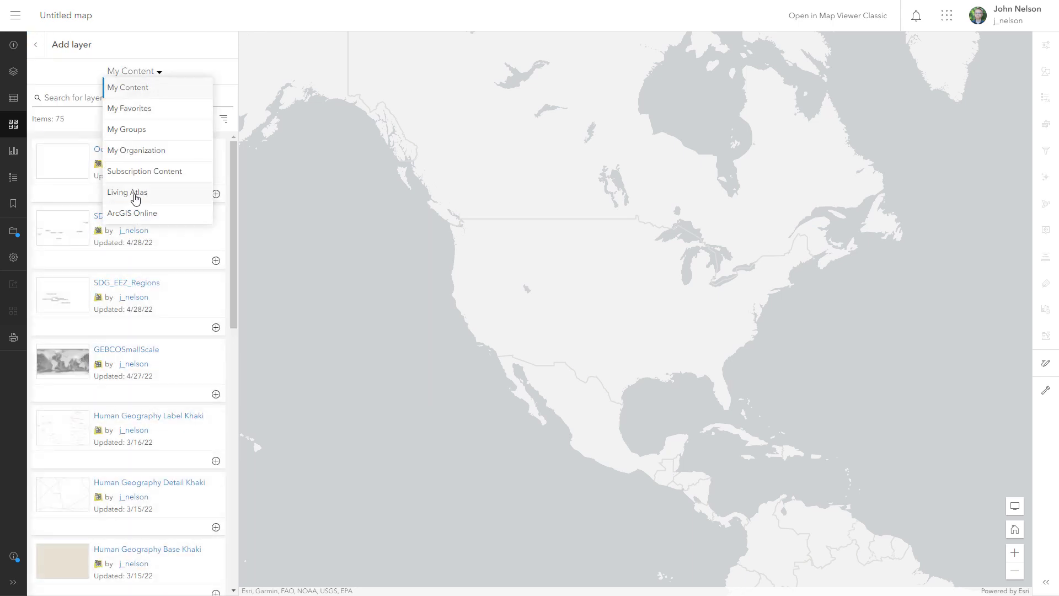
pyautogui.click(136, 193)
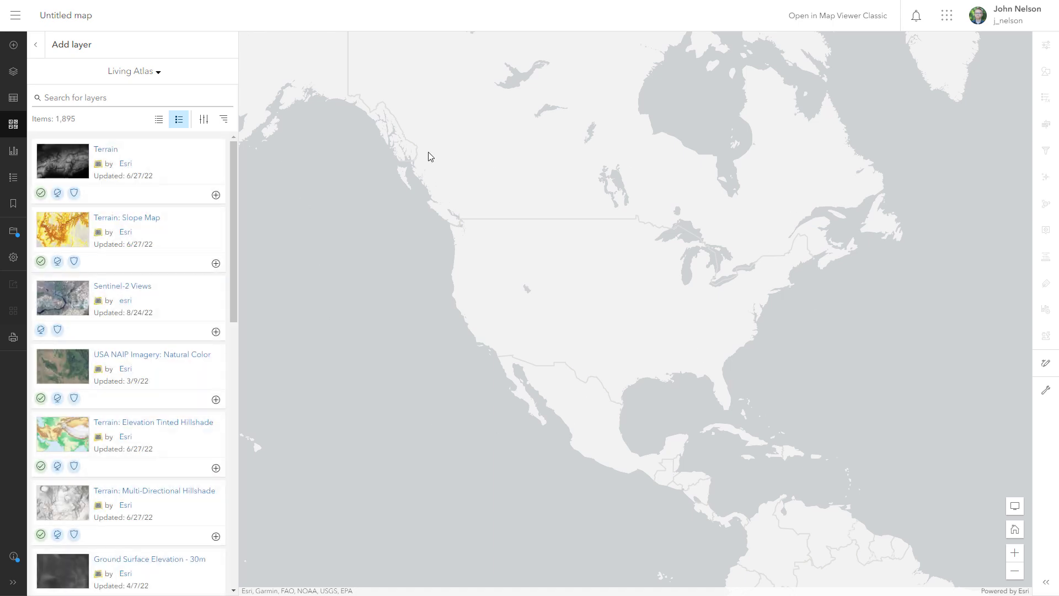
pyautogui.click(98, 99)
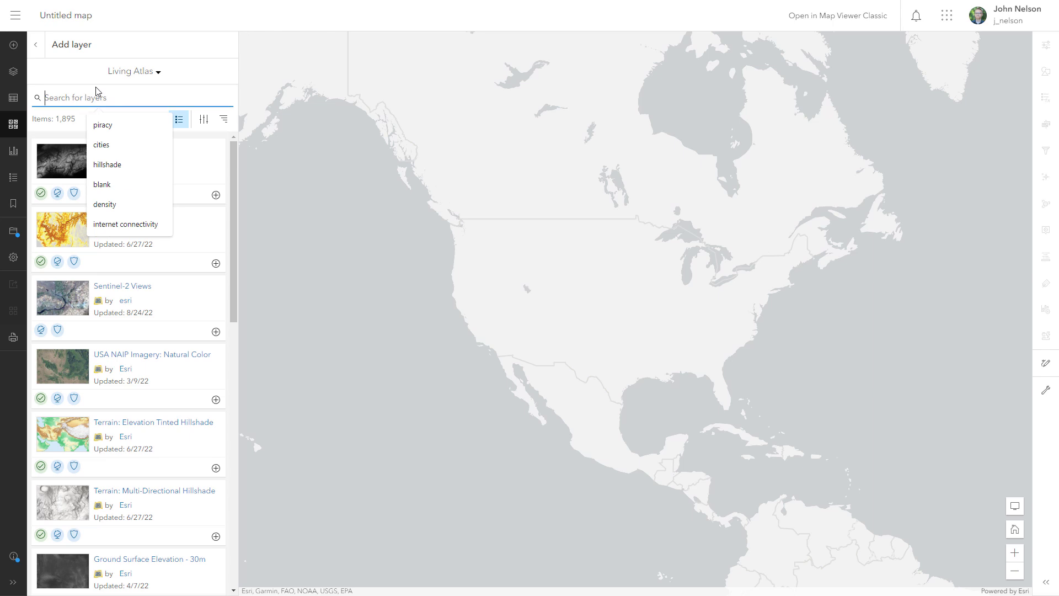
pyautogui.write('paper texture')
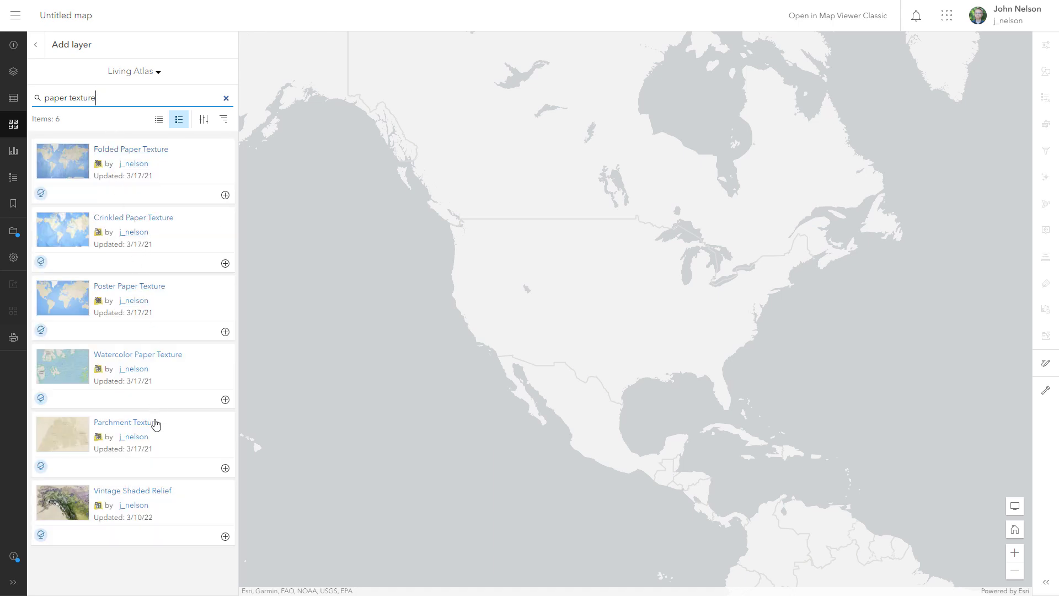
pyautogui.click(224, 400)
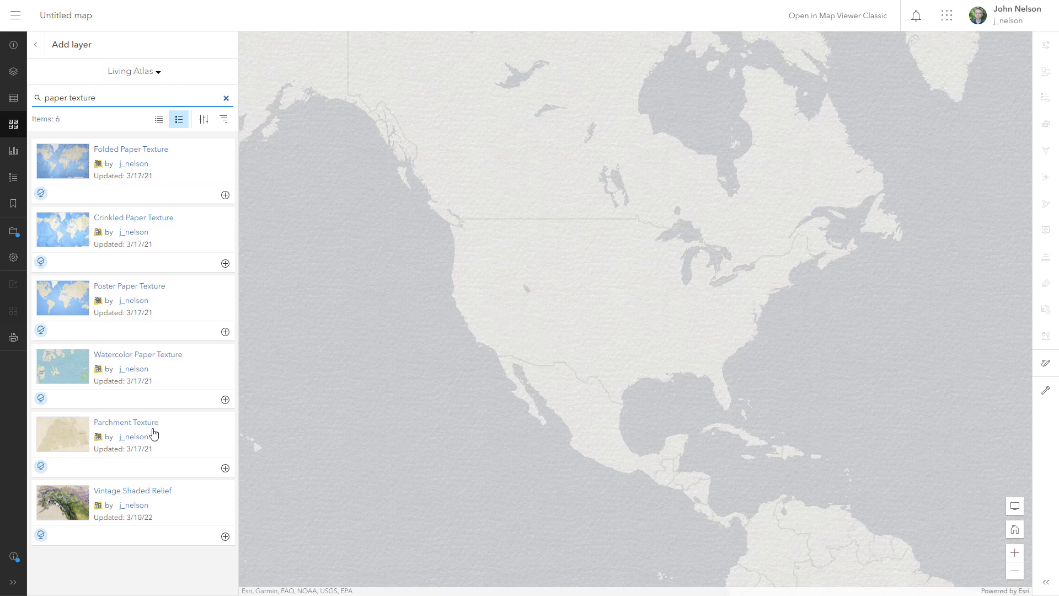
pyautogui.click(225, 468)
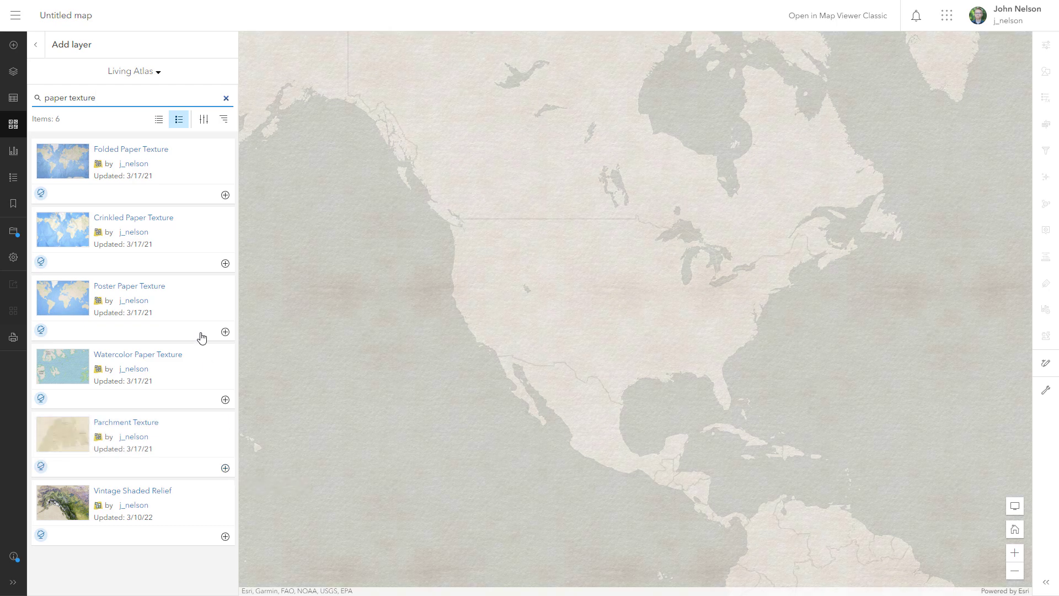
pyautogui.click(35, 45)
# Step: Set the Parchment Texture layer's blending mode to Color Burn
pyautogui.click(111, 176)
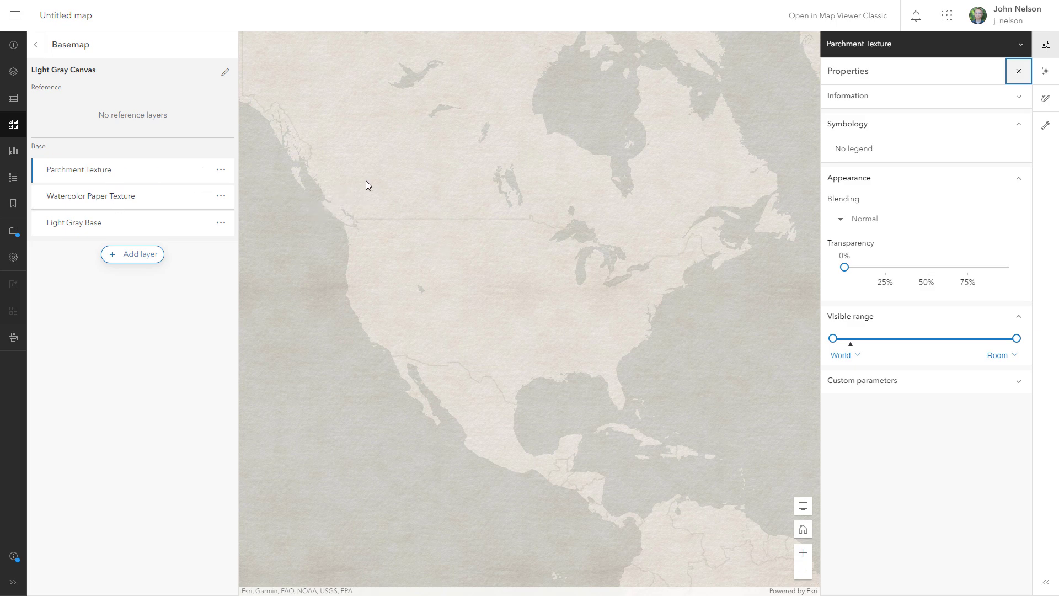
pyautogui.click(875, 219)
pyautogui.moveTo(999, 298); pyautogui.dragTo(1002, 337)
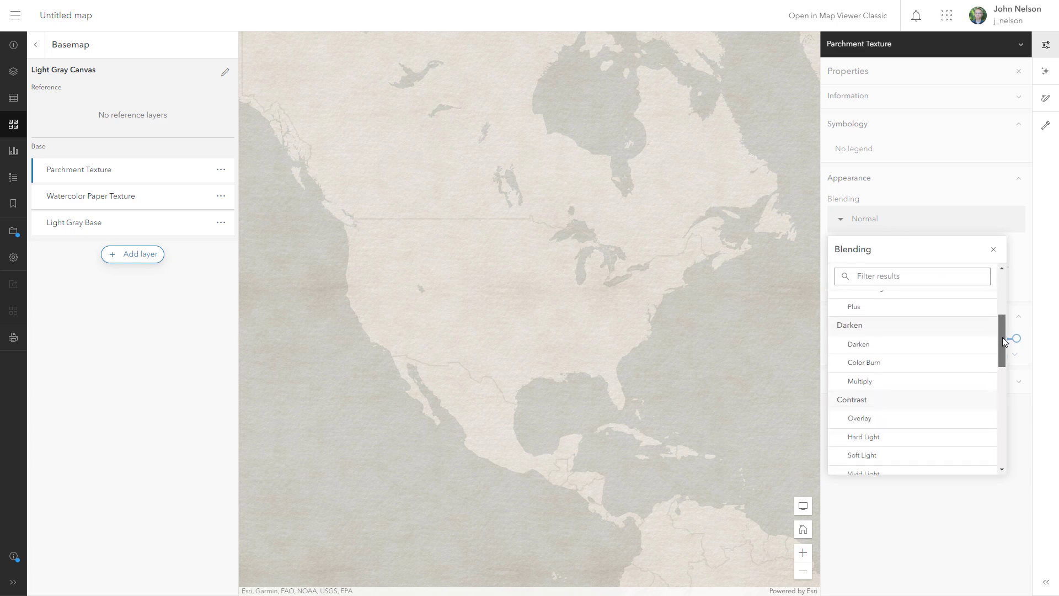
pyautogui.click(933, 355)
pyautogui.click(994, 249)
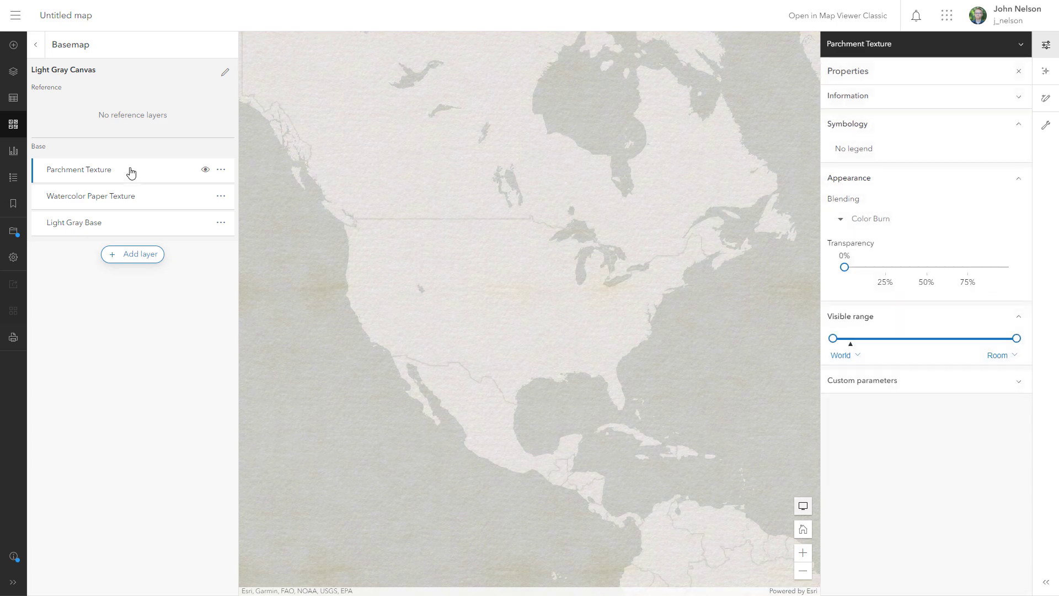
# Step: Remove the Light Gray Base layer from the basemap
pyautogui.click(83, 226)
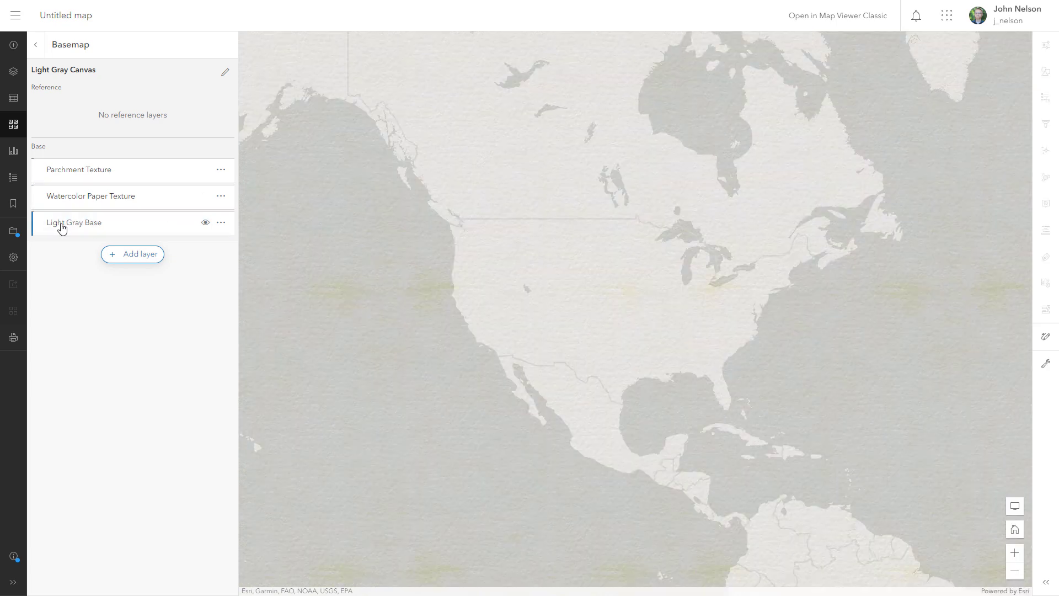
pyautogui.click(222, 224)
pyautogui.click(68, 301)
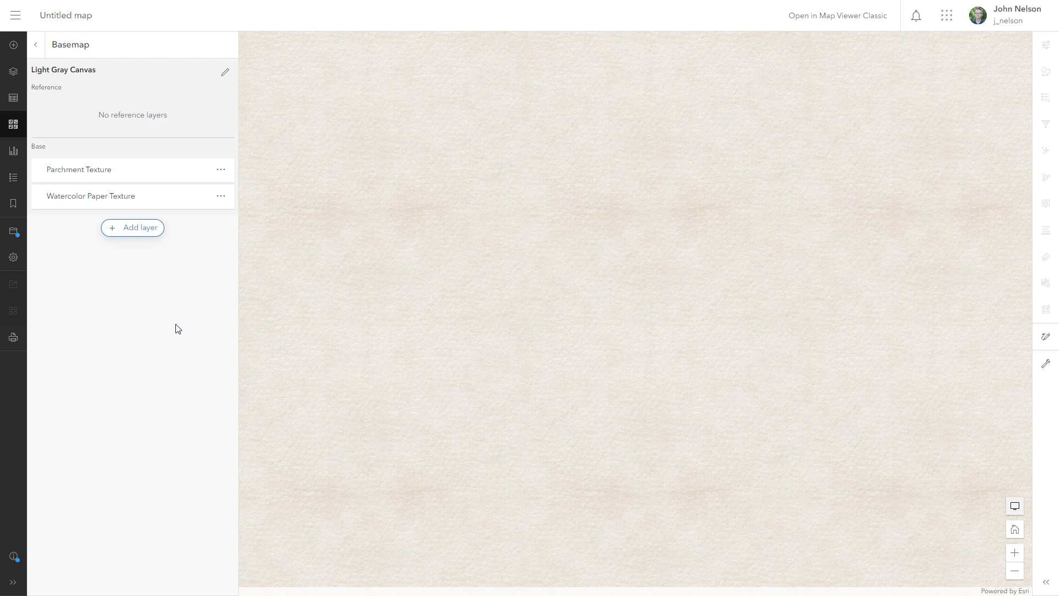
# Step: Search Living Atlas for 'bathymetry' and add Bathymetry Light to the basemap
pyautogui.click(134, 228)
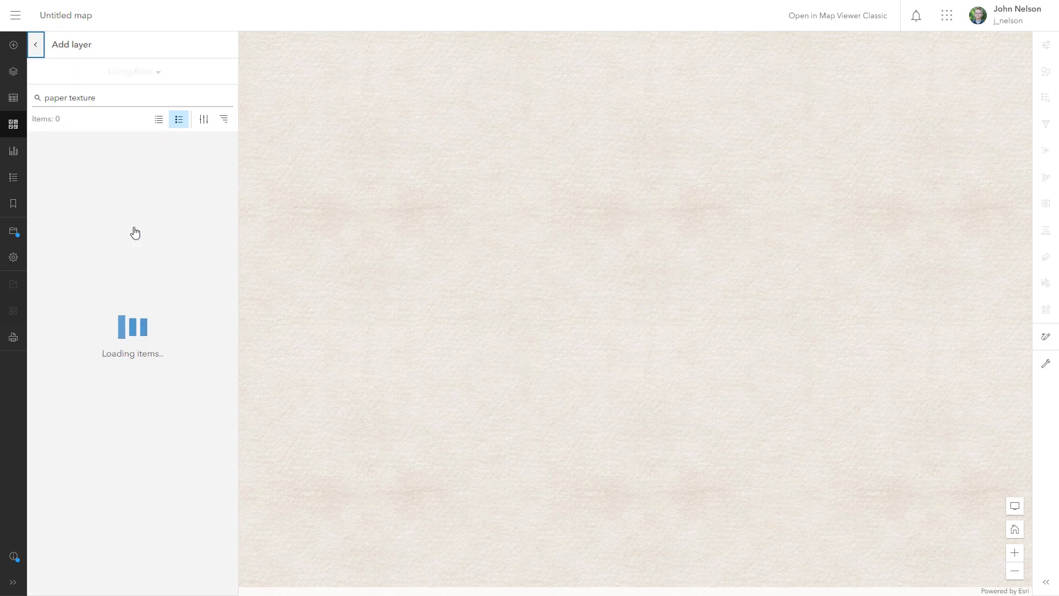
pyautogui.moveTo(102, 97); pyautogui.dragTo(33, 102)
pyautogui.write('bathy')
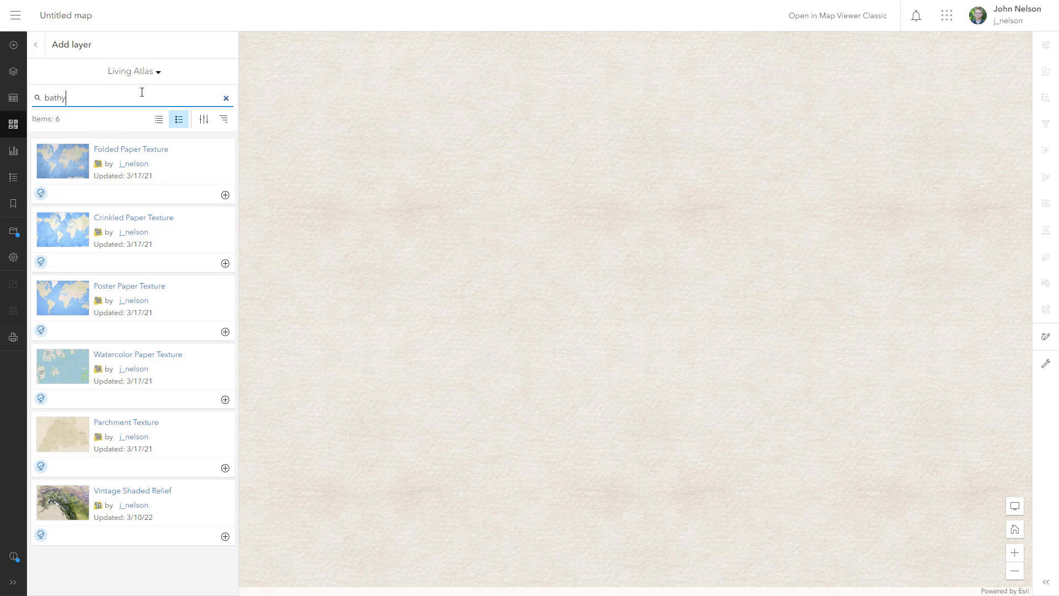
pyautogui.write('metry')
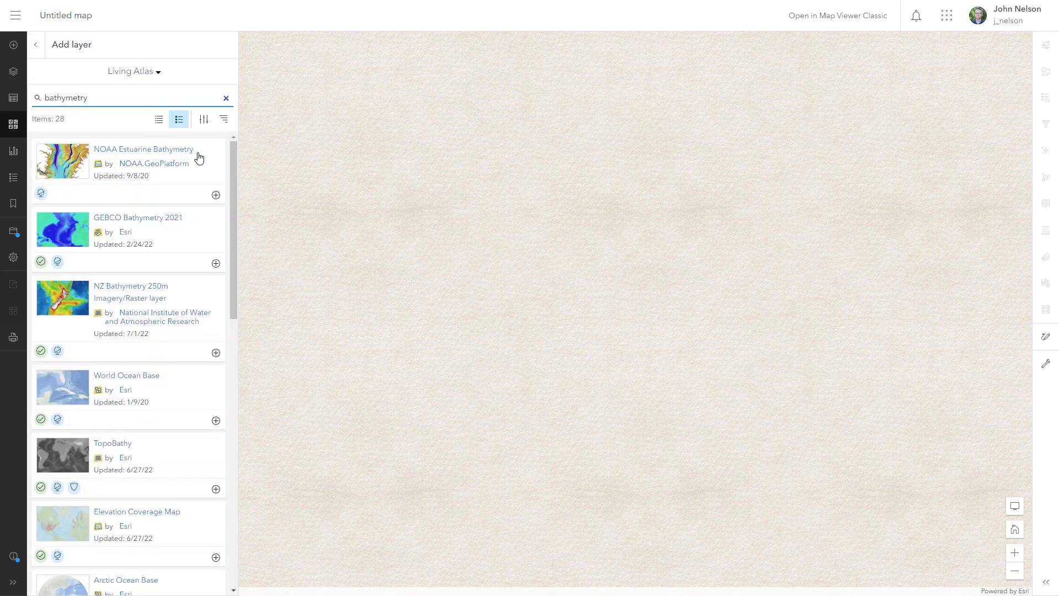
pyautogui.moveTo(233, 204); pyautogui.dragTo(234, 331)
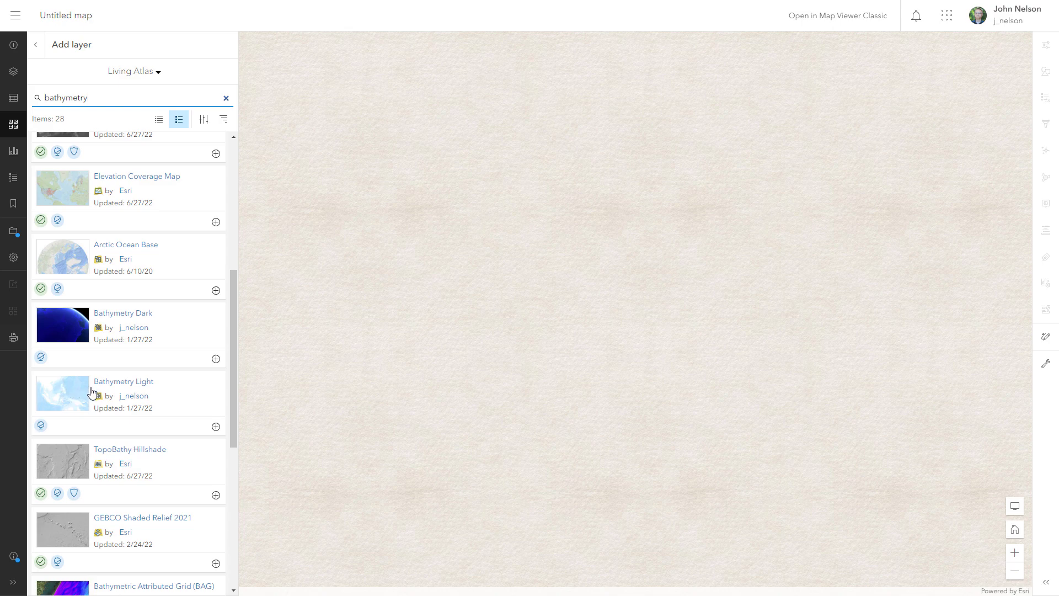
pyautogui.click(215, 428)
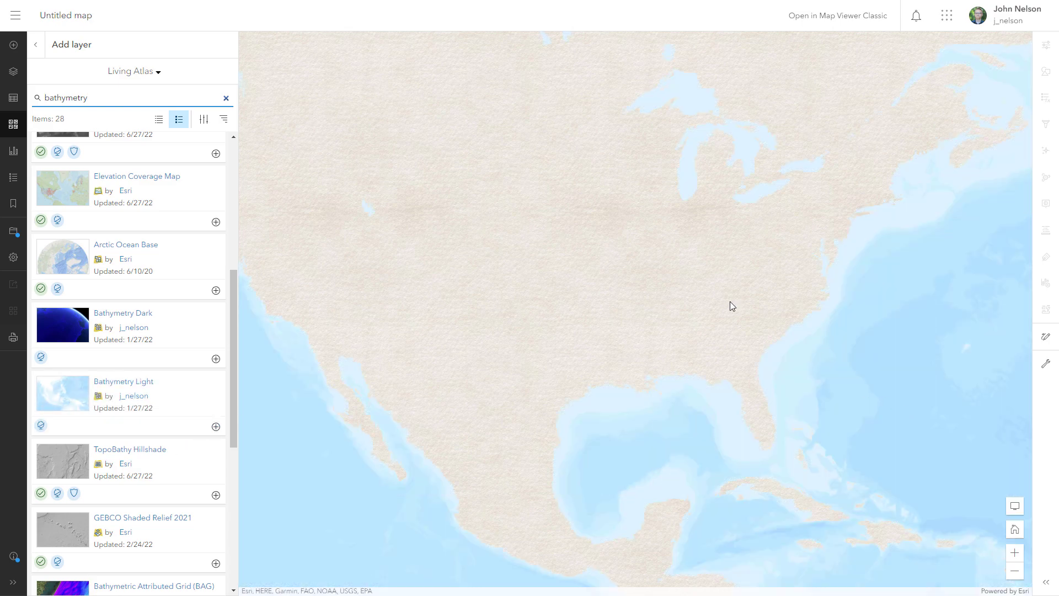
pyautogui.click(36, 45)
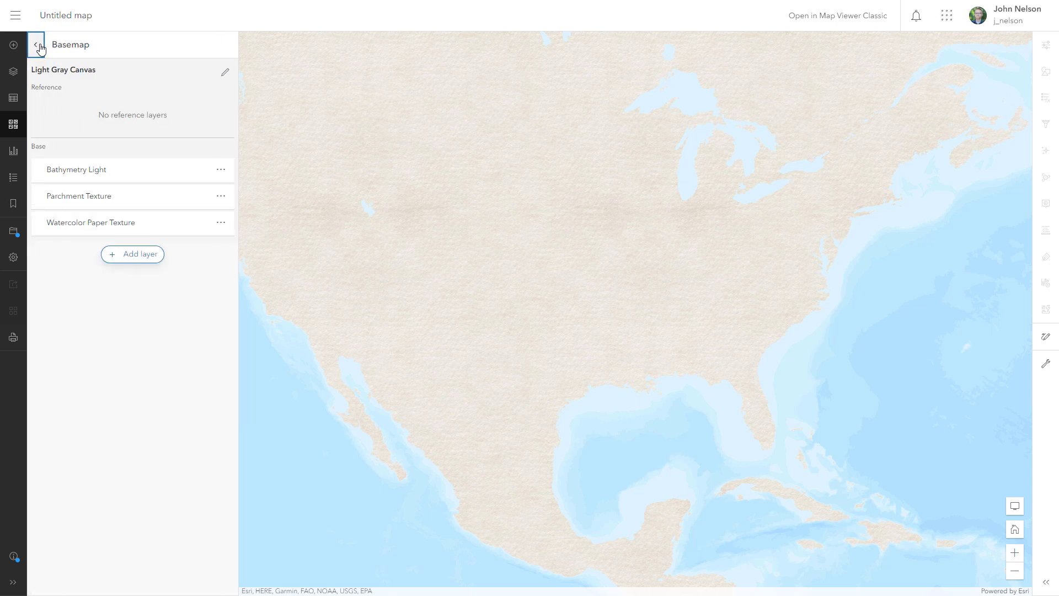
pyautogui.click(125, 173)
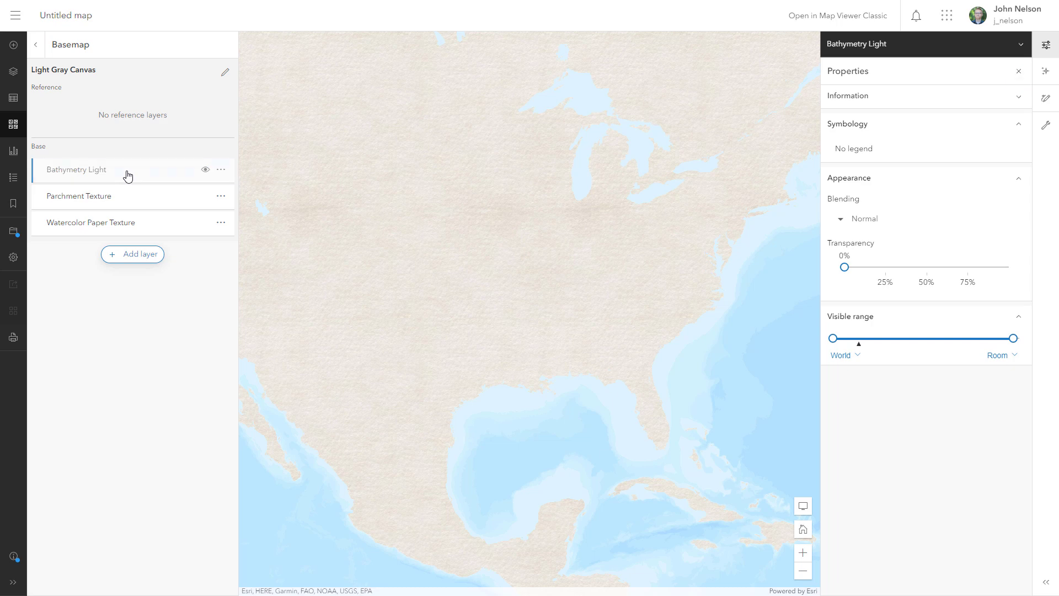
# Step: Move Bathymetry Light below the paper textures and bring up its effects list
pyautogui.moveTo(126, 173); pyautogui.dragTo(121, 229)
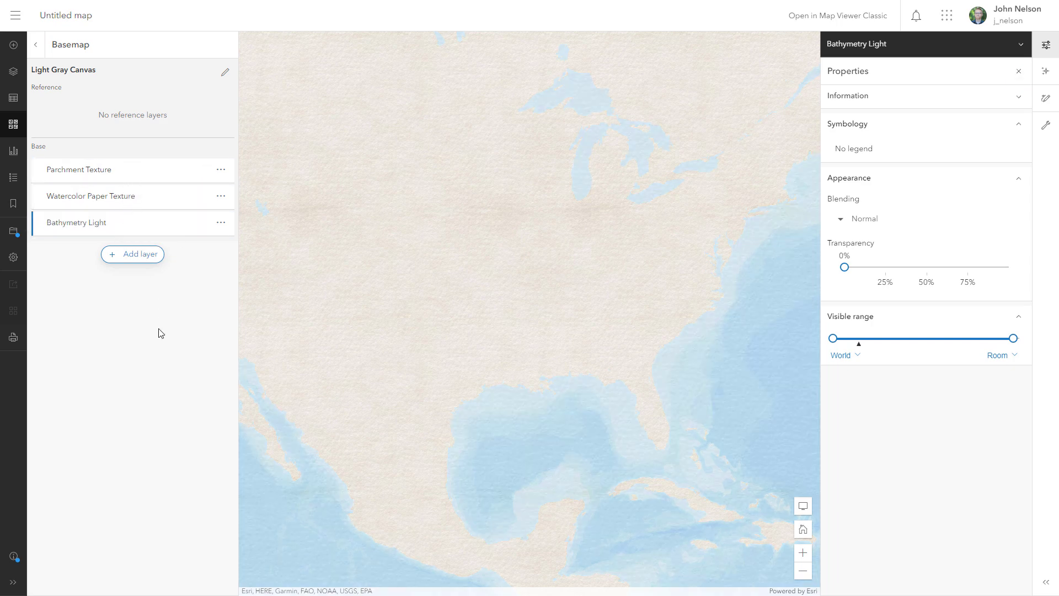
pyautogui.moveTo(624, 423); pyautogui.dragTo(517, 358)
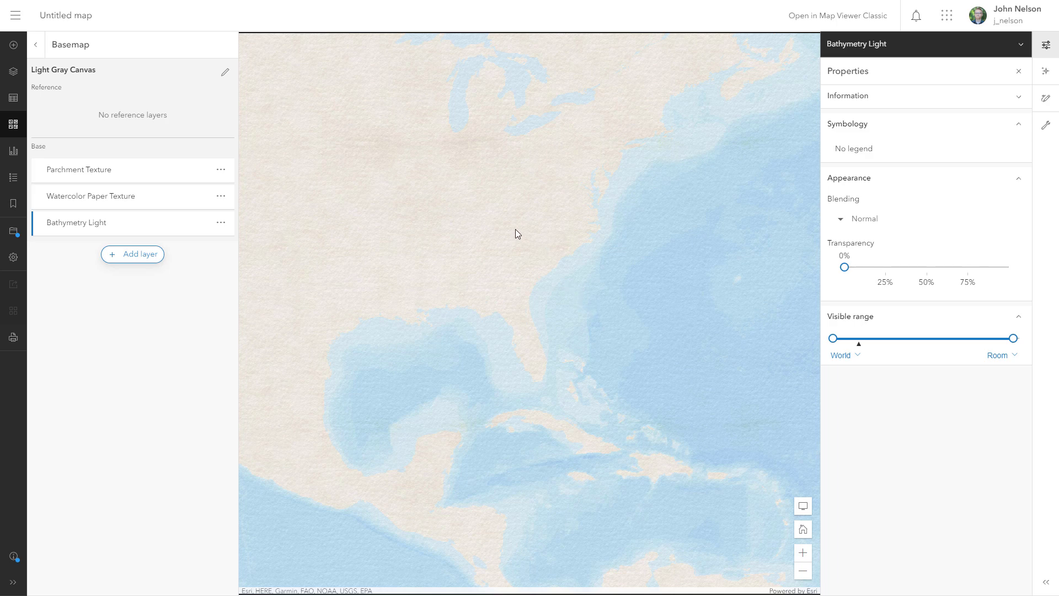
pyautogui.click(1051, 72)
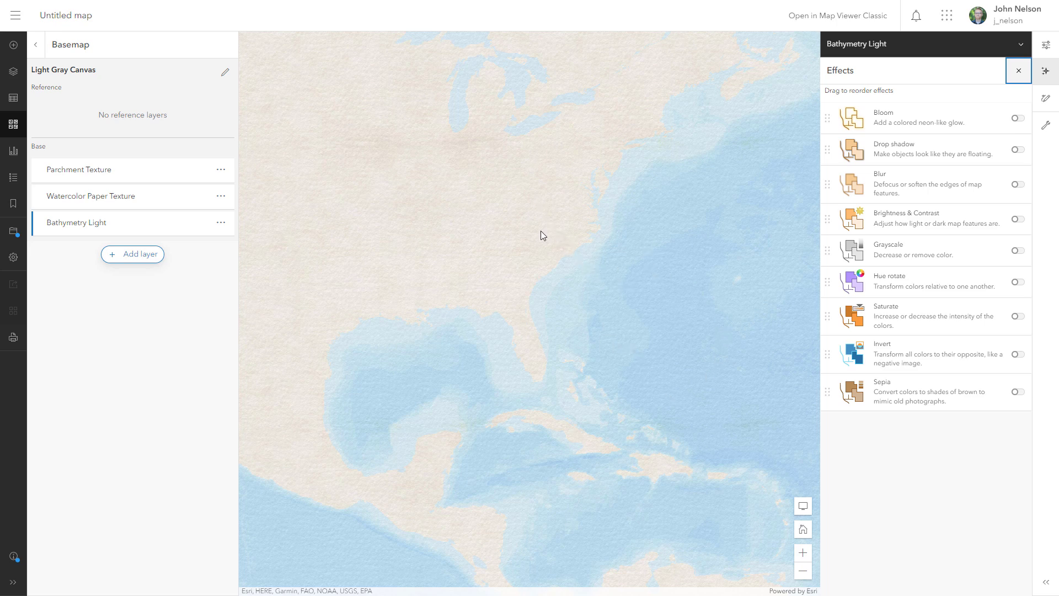
# Step: Enable Bloom on Bathymetry Light without automatic adjustment, with threshold 0 and strength 0.6
pyautogui.click(1018, 119)
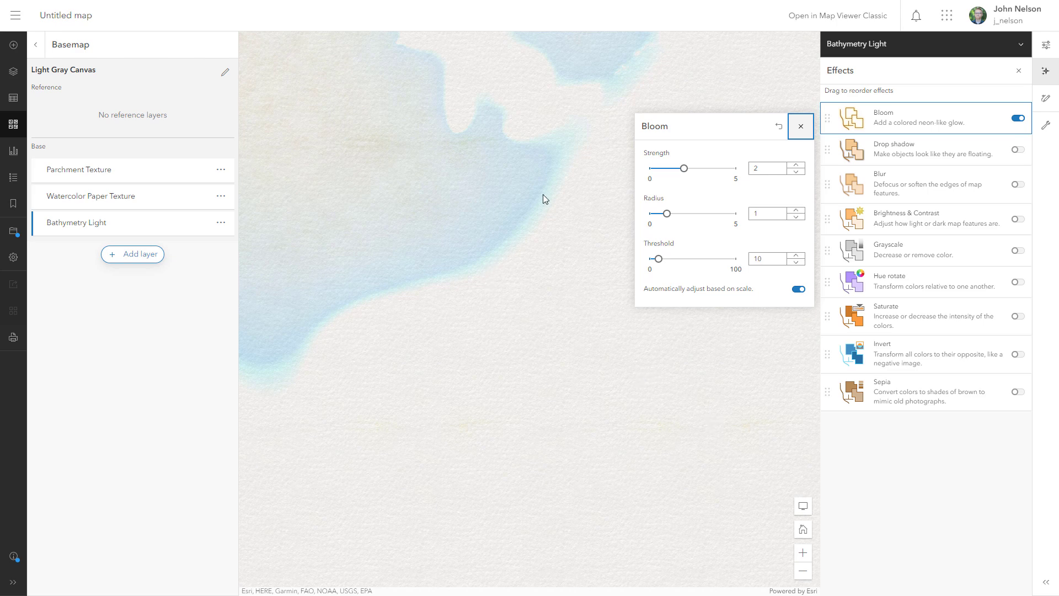
pyautogui.scroll(-2, 369, 324)
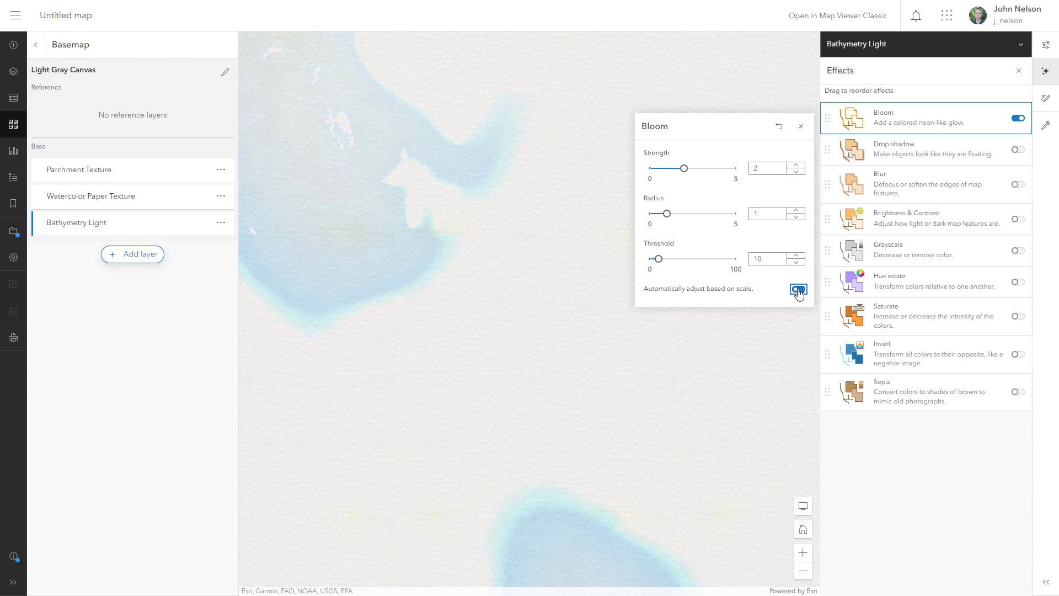
pyautogui.click(799, 290)
pyautogui.moveTo(659, 259)
pyautogui.mouseDown()
pyautogui.moveTo(707, 261)
pyautogui.moveTo(645, 263)
pyautogui.mouseUp()
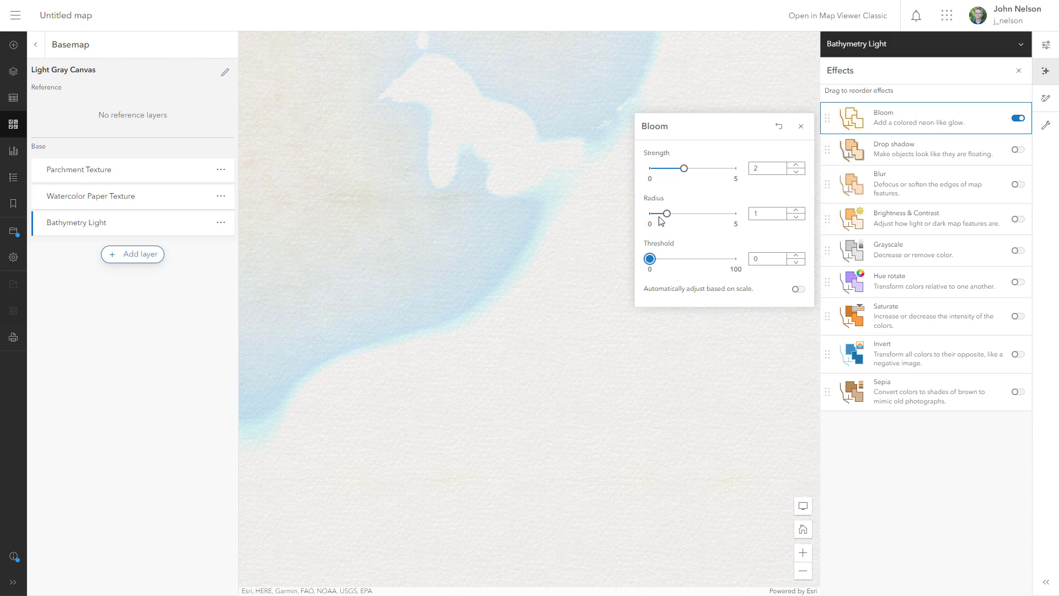
pyautogui.moveTo(665, 215); pyautogui.dragTo(650, 221)
pyautogui.moveTo(686, 221); pyautogui.dragTo(650, 222)
pyautogui.moveTo(685, 169); pyautogui.dragTo(649, 177)
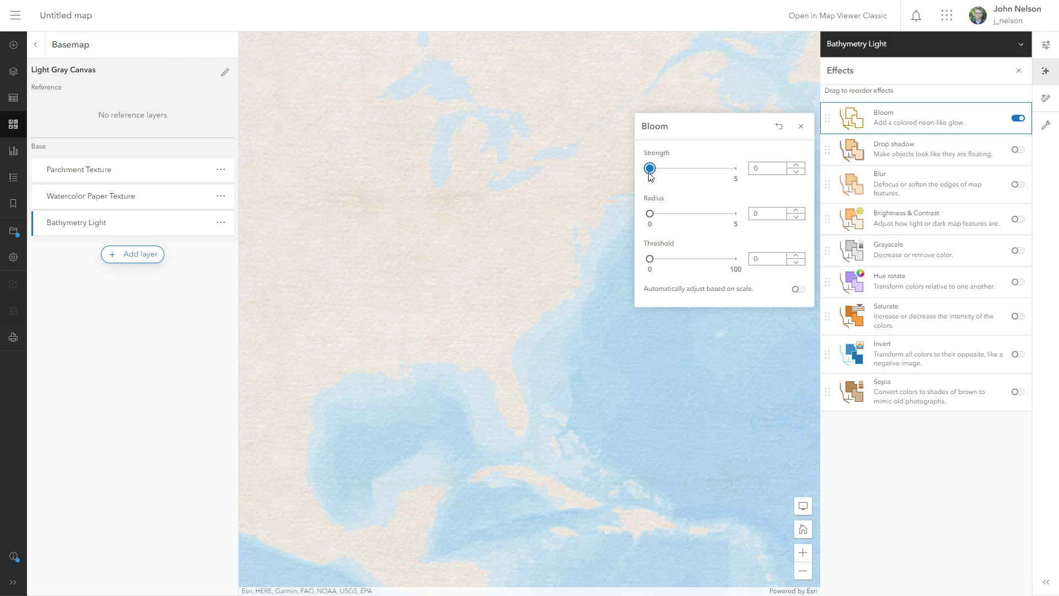
pyautogui.moveTo(652, 177); pyautogui.dragTo(663, 176)
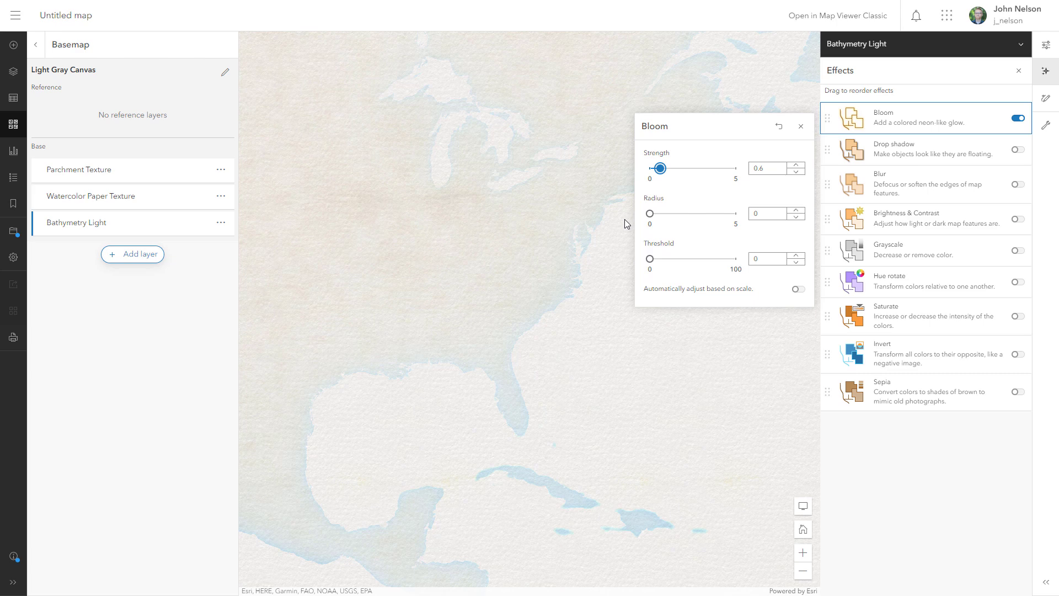
# Step: Check the New England coastline and set the bloom radius to 0.2
pyautogui.scroll(5, 520, 254)
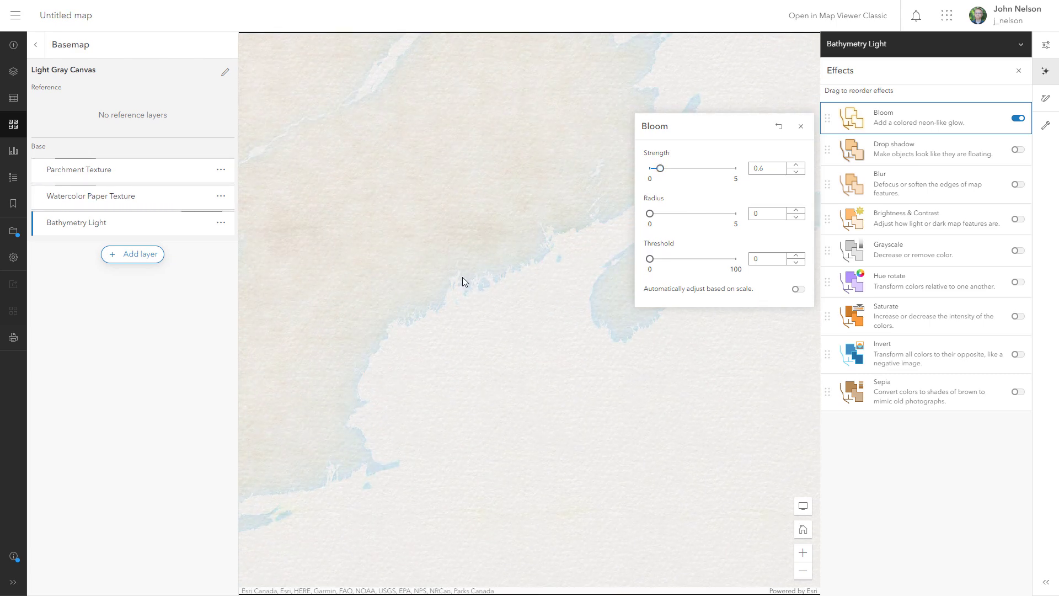
pyautogui.moveTo(460, 277); pyautogui.dragTo(501, 314)
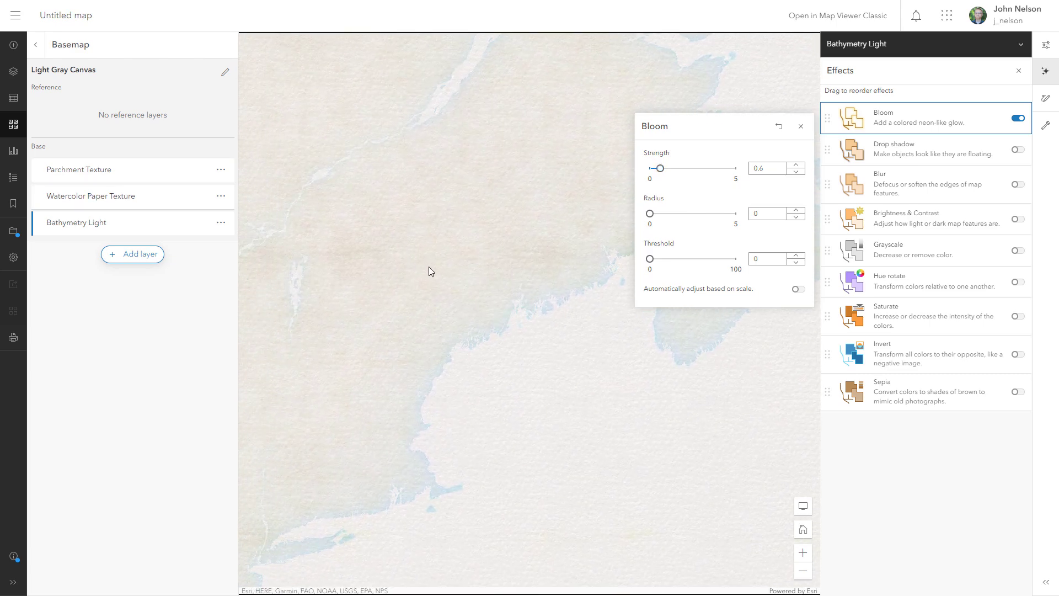
pyautogui.moveTo(449, 363); pyautogui.dragTo(500, 273)
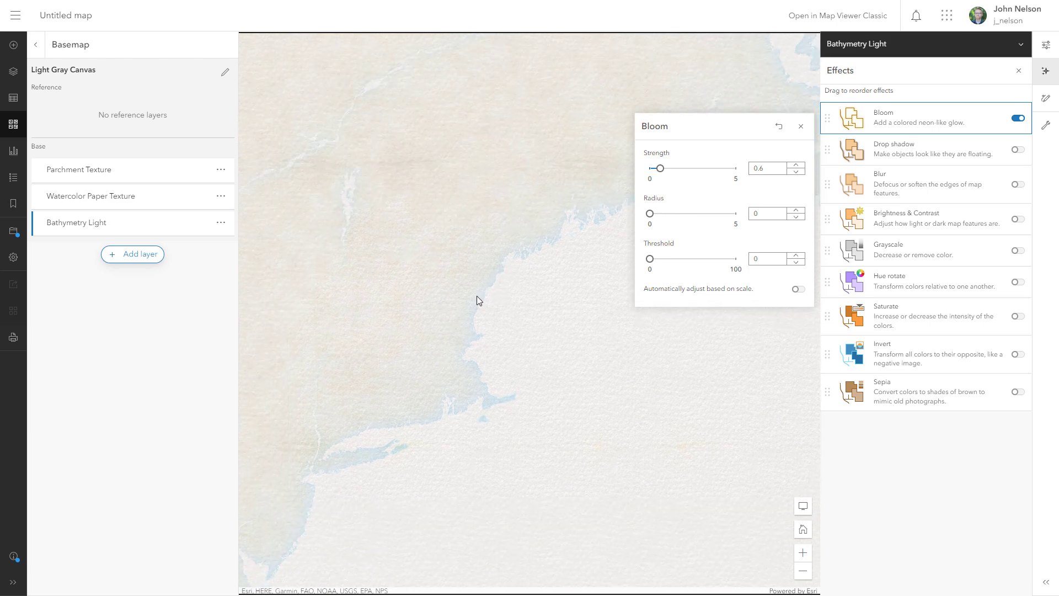
pyautogui.moveTo(472, 345); pyautogui.dragTo(478, 316)
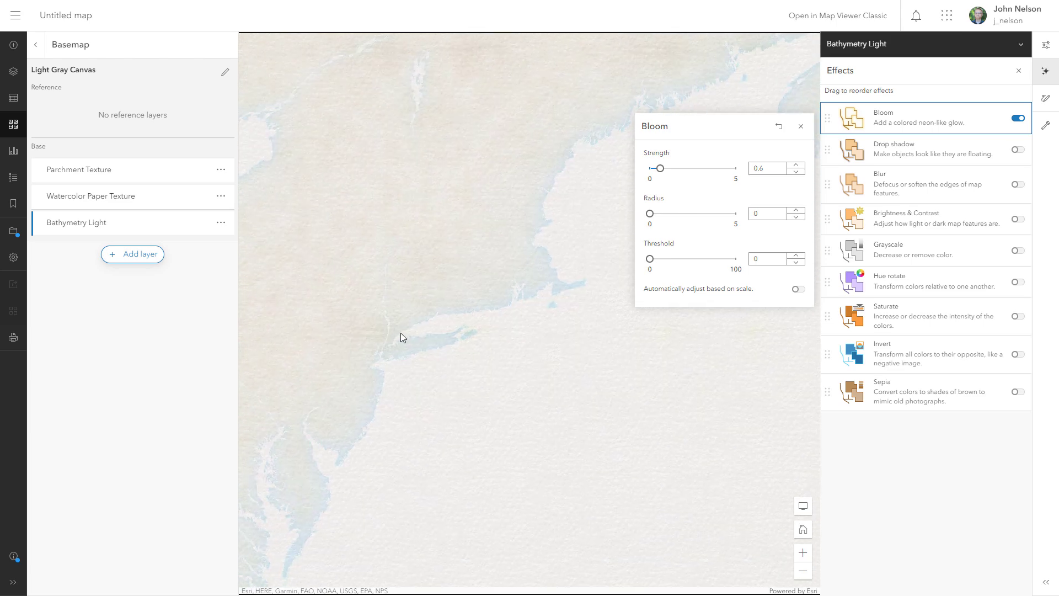
pyautogui.moveTo(398, 334); pyautogui.dragTo(484, 229)
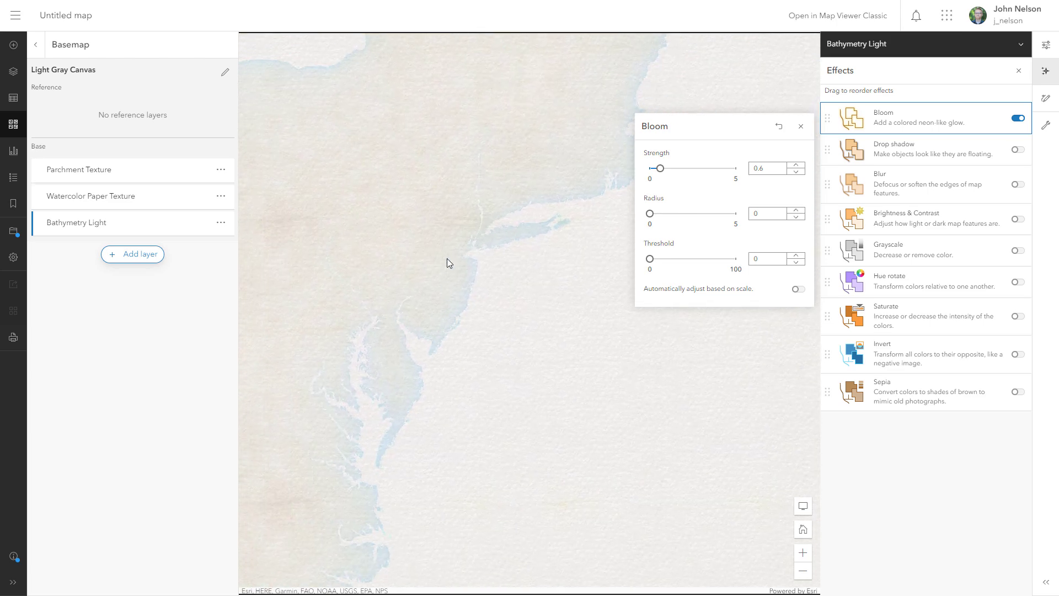
pyautogui.moveTo(540, 213); pyautogui.dragTo(461, 336)
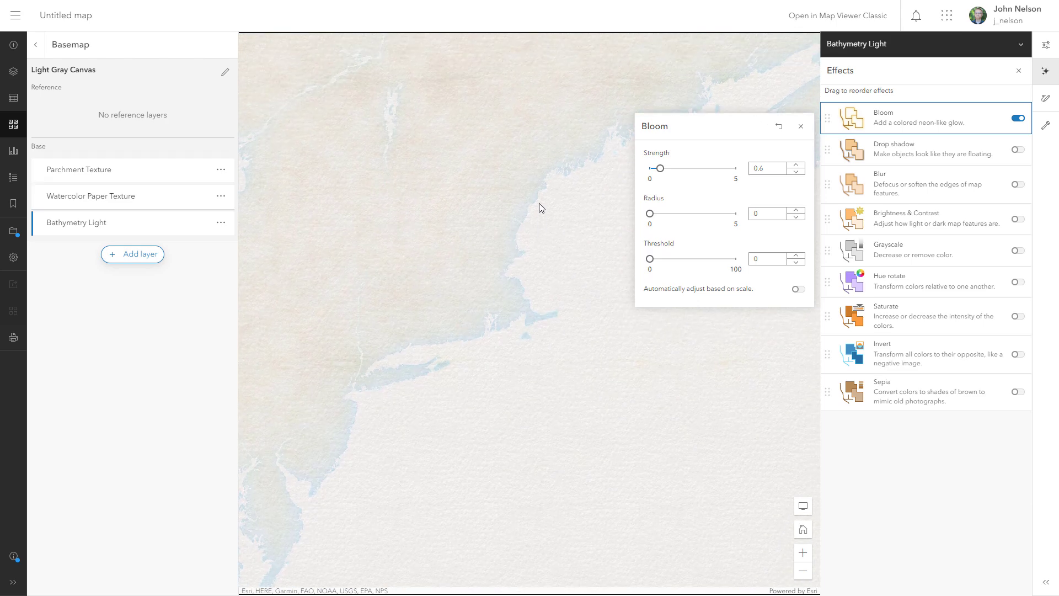
pyautogui.moveTo(547, 310); pyautogui.dragTo(500, 307)
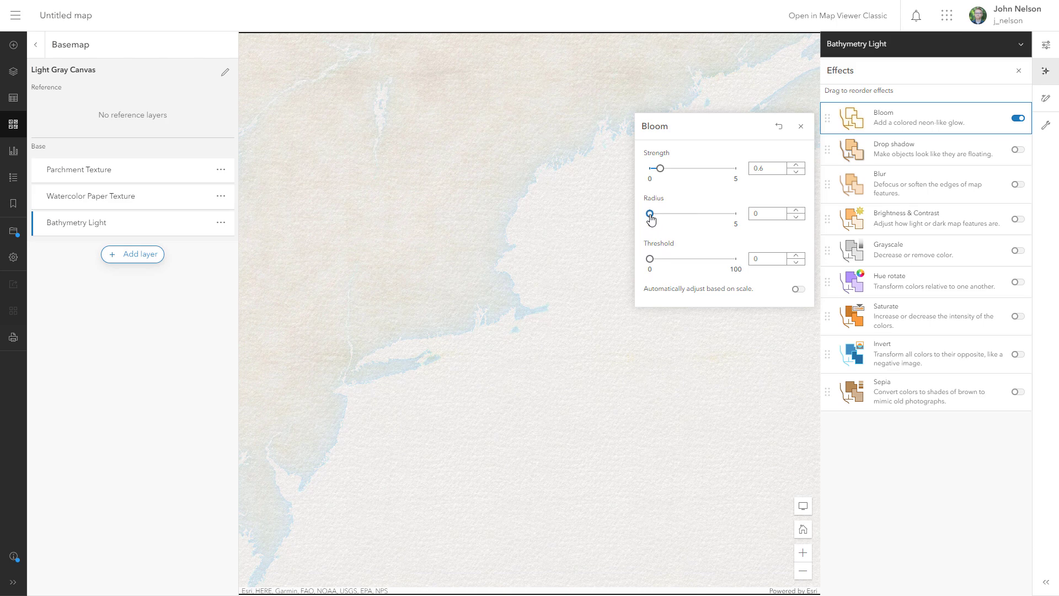
pyautogui.moveTo(650, 215); pyautogui.dragTo(446, 317)
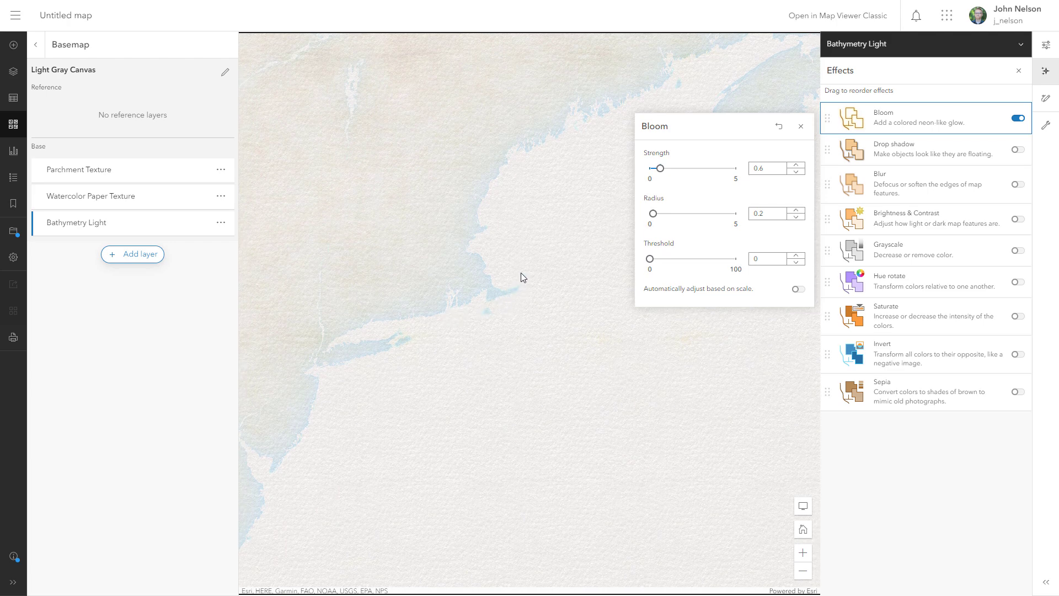
pyautogui.scroll(3, 491, 310)
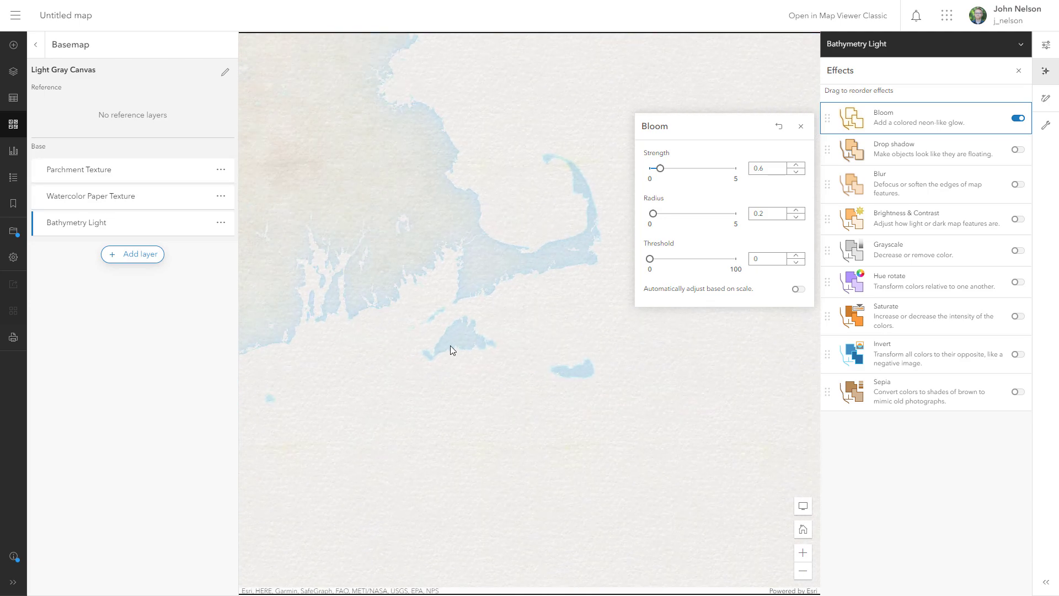
pyautogui.scroll(-3, 451, 345)
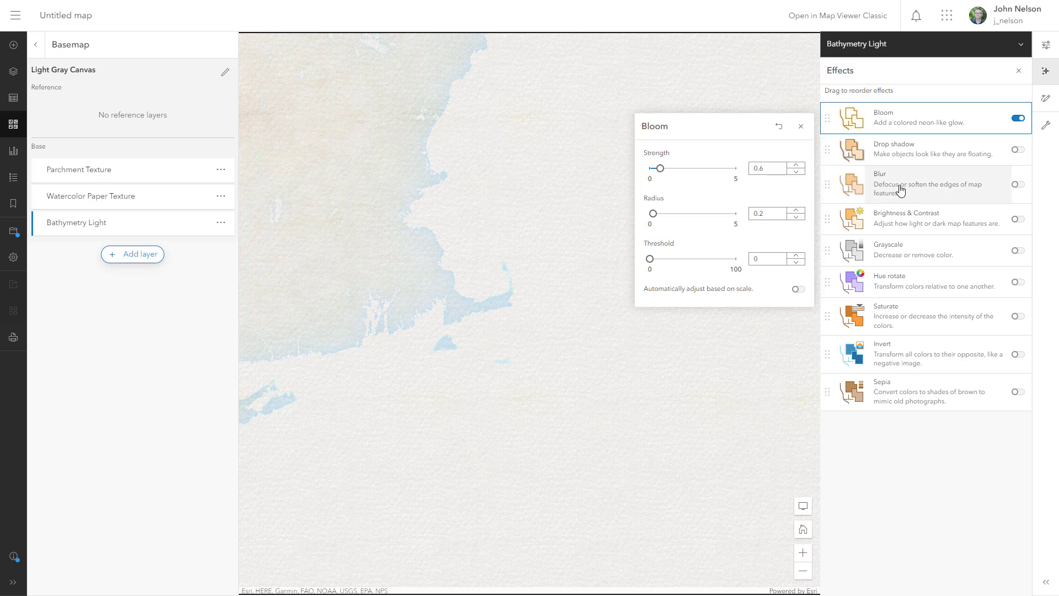
pyautogui.scroll(2, 580, 324)
pyautogui.scroll(-2, 543, 361)
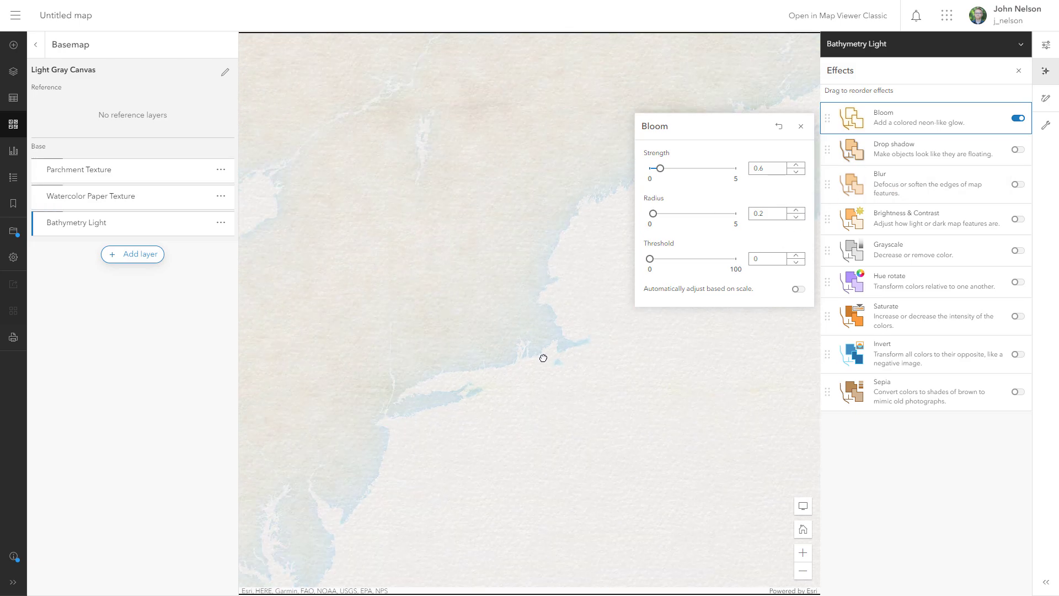
# Step: Turn on Hue rotate for Bathymetry Light and set it to 270 degrees
pyautogui.click(801, 126)
pyautogui.moveTo(574, 337); pyautogui.dragTo(597, 209)
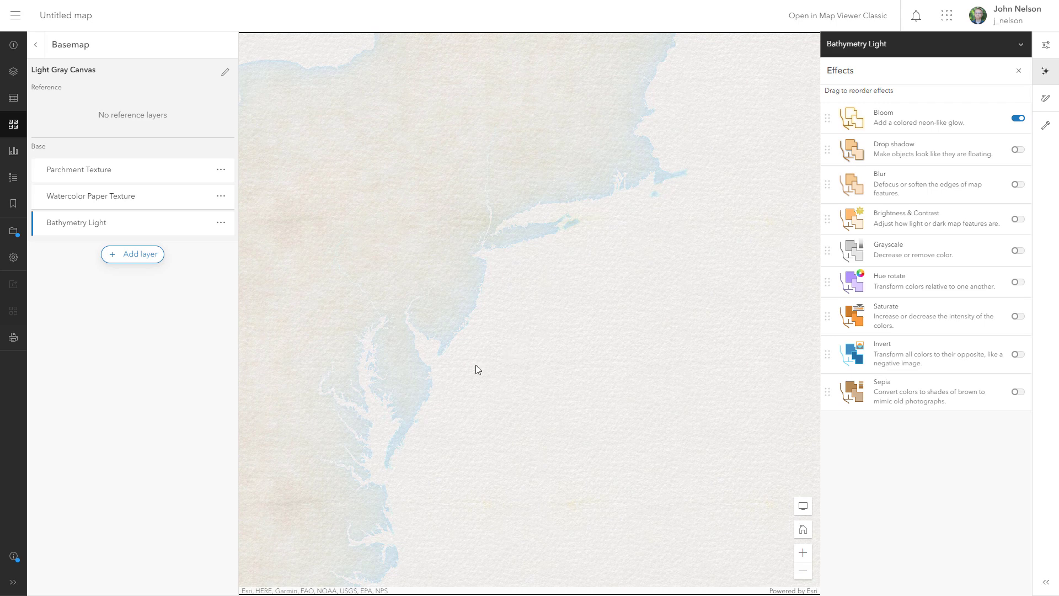
pyautogui.moveTo(461, 372); pyautogui.dragTo(546, 265)
pyautogui.moveTo(494, 343); pyautogui.dragTo(554, 223)
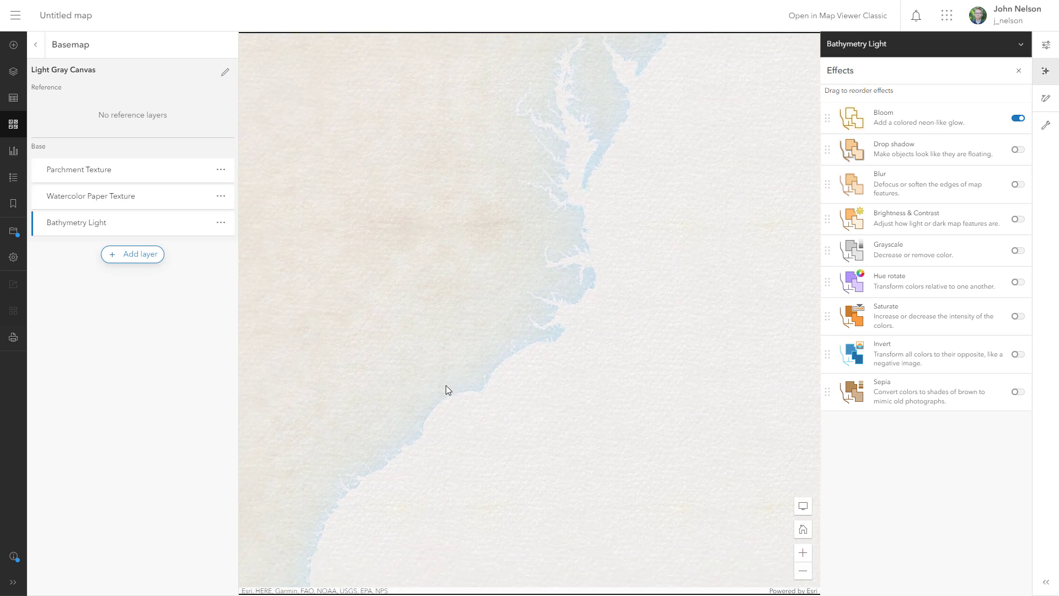
pyautogui.moveTo(445, 386); pyautogui.dragTo(506, 251)
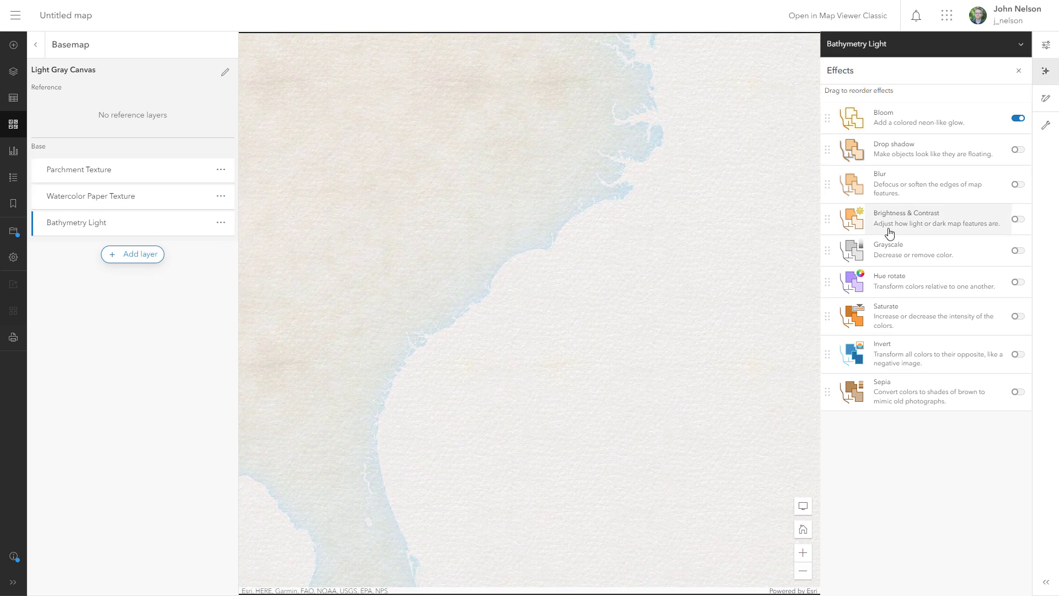
pyautogui.click(1017, 283)
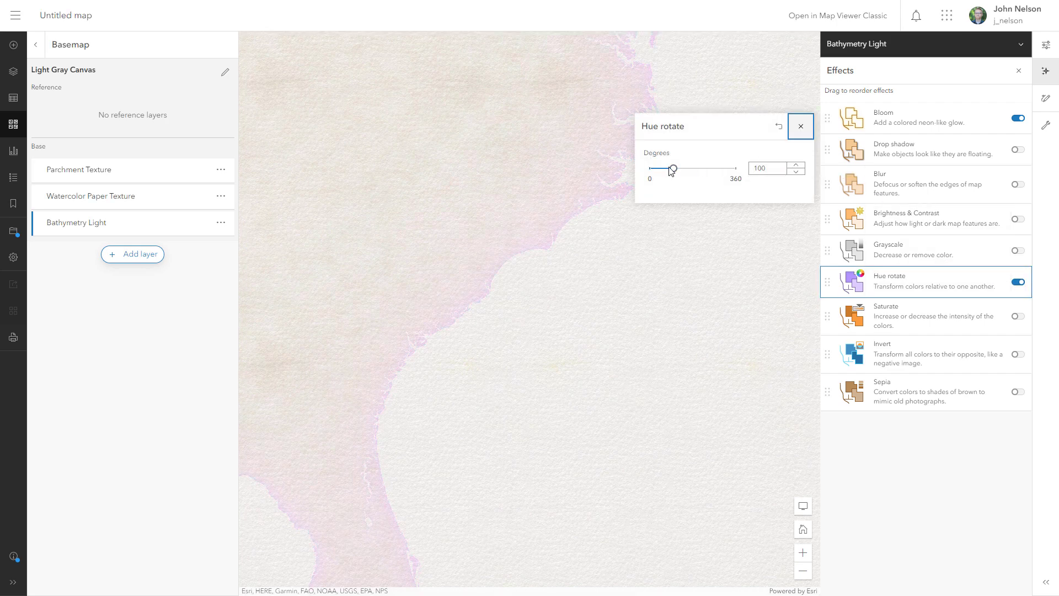
pyautogui.moveTo(674, 170); pyautogui.dragTo(695, 174)
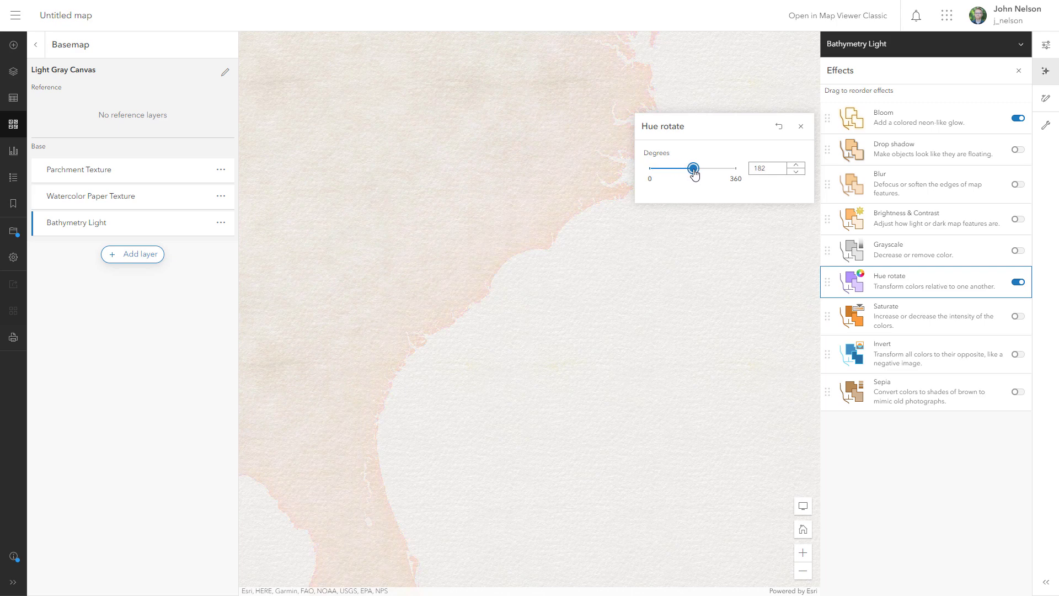
pyautogui.moveTo(692, 174); pyautogui.dragTo(716, 173)
# Step: Review the green-tinted water while panning east across the Atlantic to centre Europe
pyautogui.scroll(-1, 504, 161)
pyautogui.scroll(-1, 401, 215)
pyautogui.scroll(-1, 405, 220)
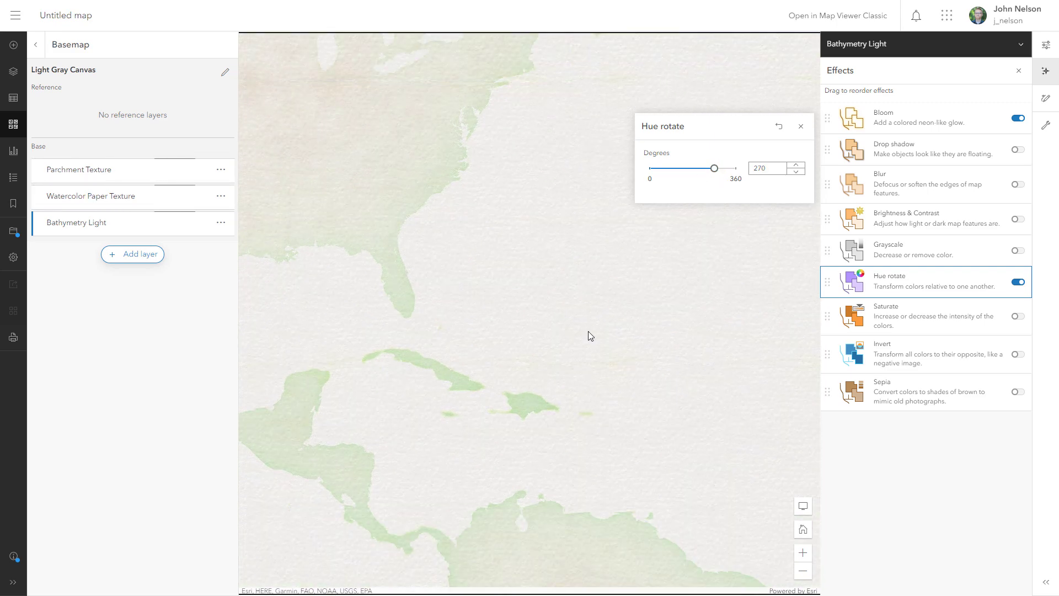
pyautogui.moveTo(594, 340); pyautogui.dragTo(414, 221)
pyautogui.moveTo(634, 291); pyautogui.dragTo(383, 289)
pyautogui.moveTo(554, 241); pyautogui.dragTo(383, 343)
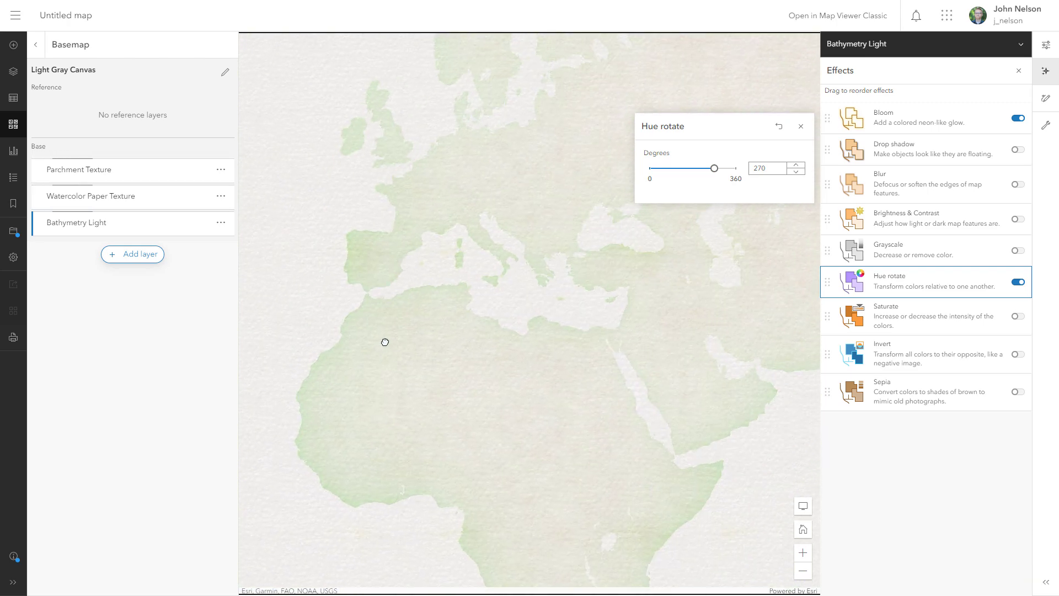
pyautogui.click(803, 128)
pyautogui.scroll(2, 374, 225)
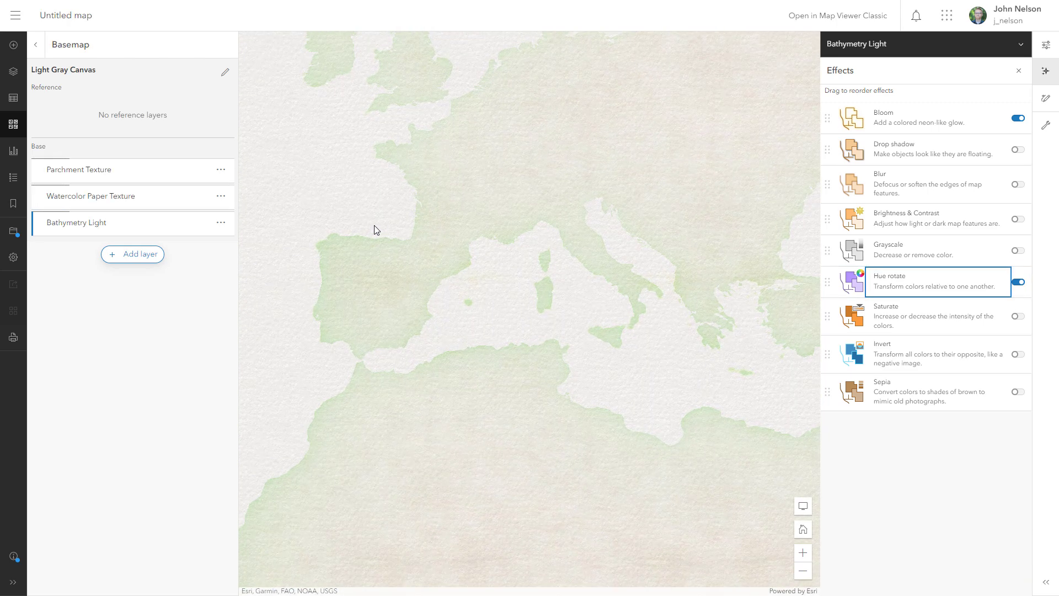
pyautogui.moveTo(452, 199); pyautogui.dragTo(433, 256)
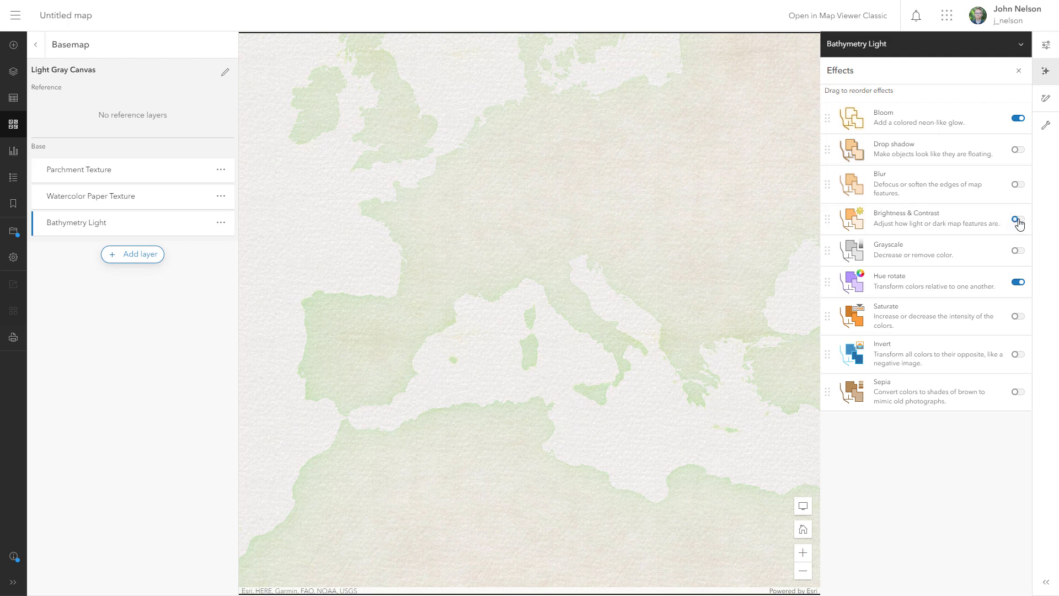
# Step: Turn on Brightness & Contrast for Bathymetry Light with brightness 62 and contrast 300
pyautogui.click(1018, 220)
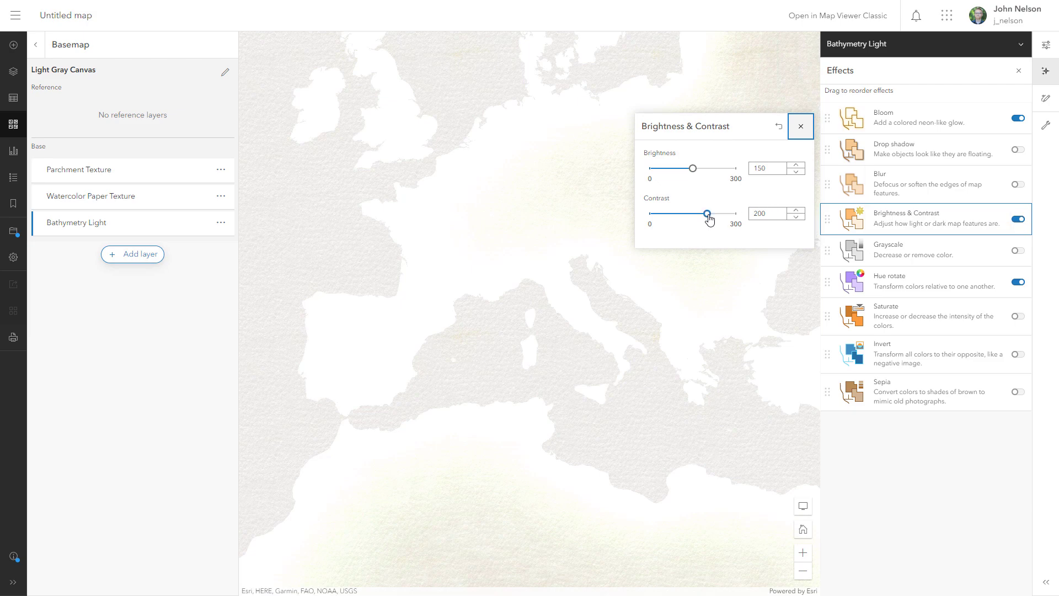
pyautogui.moveTo(709, 219); pyautogui.dragTo(688, 220)
pyautogui.moveTo(694, 172)
pyautogui.mouseDown()
pyautogui.moveTo(649, 172)
pyautogui.moveTo(700, 171)
pyautogui.moveTo(673, 172)
pyautogui.mouseUp()
pyautogui.moveTo(687, 215); pyautogui.dragTo(704, 217)
pyautogui.moveTo(672, 168); pyautogui.dragTo(668, 170)
pyautogui.click(797, 172)
pyautogui.click(796, 173)
pyautogui.click(796, 173)
pyautogui.moveTo(704, 213); pyautogui.dragTo(736, 213)
pyautogui.click(801, 127)
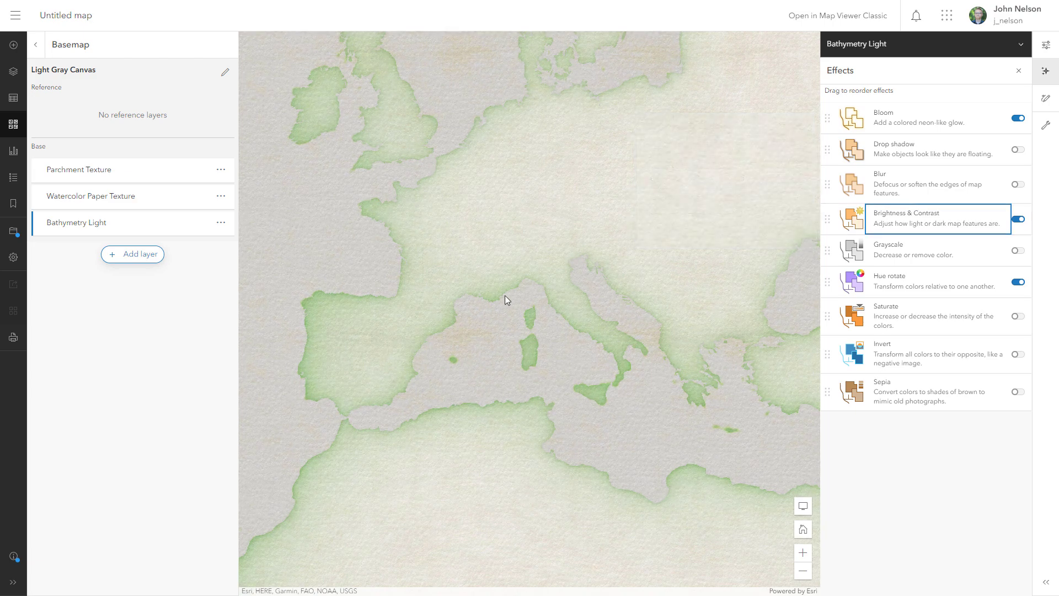
# Step: Pan and zoom across the Americas, Europe and Africa to review the bold coastline edges
pyautogui.moveTo(430, 319); pyautogui.dragTo(531, 302)
pyautogui.moveTo(421, 379); pyautogui.dragTo(627, 272)
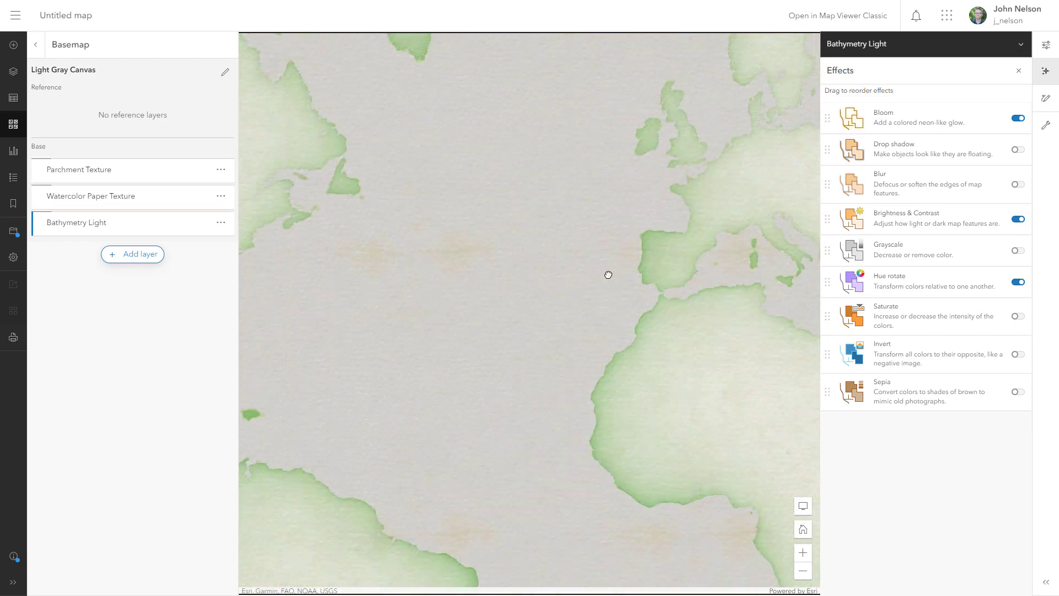
pyautogui.moveTo(331, 353); pyautogui.dragTo(451, 215)
pyautogui.scroll(4, 397, 180)
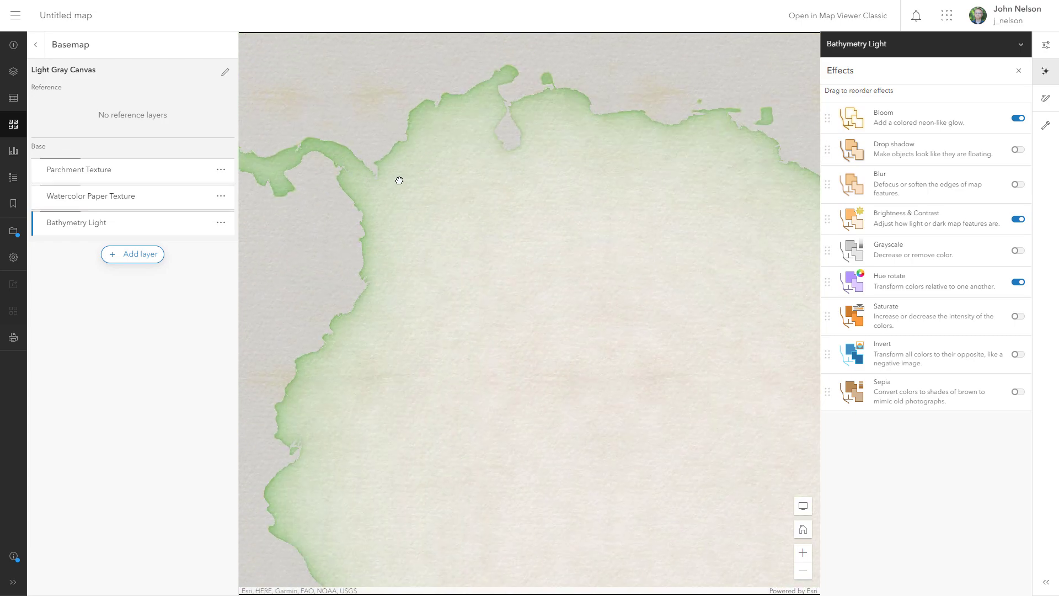
pyautogui.moveTo(298, 264); pyautogui.dragTo(537, 272)
pyautogui.scroll(-4, 538, 275)
pyautogui.scroll(-3, 538, 280)
pyautogui.moveTo(634, 267); pyautogui.dragTo(407, 277)
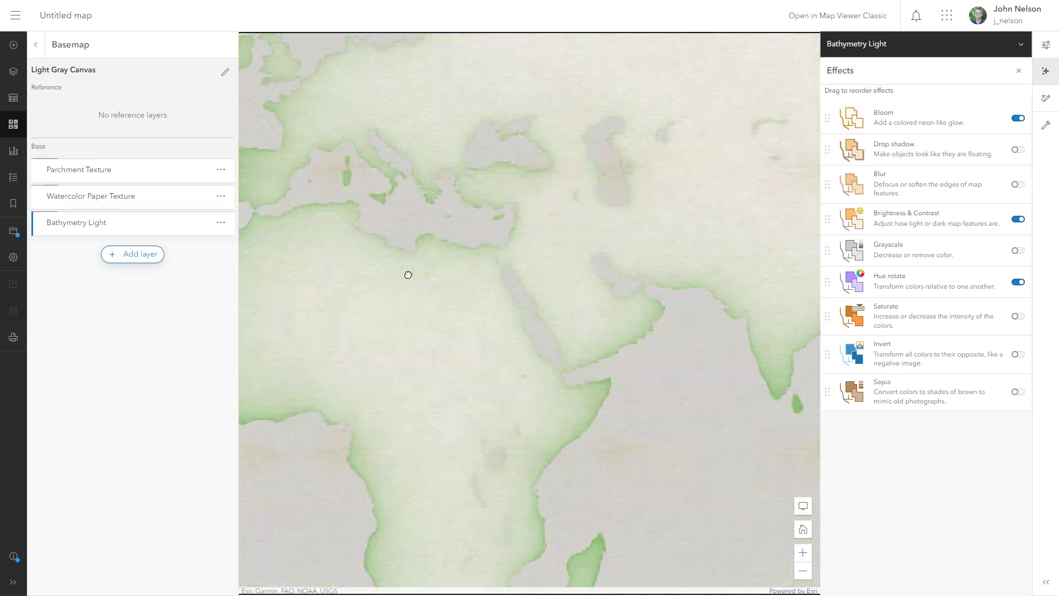
pyautogui.scroll(3, 405, 232)
# Step: Rename the existing Bathymetry Light layer to Land
pyautogui.click(221, 221)
pyautogui.click(67, 269)
pyautogui.moveTo(123, 268); pyautogui.dragTo(11, 270)
pyautogui.write('Land')
pyautogui.press('Return')
pyautogui.scroll(-2, 597, 299)
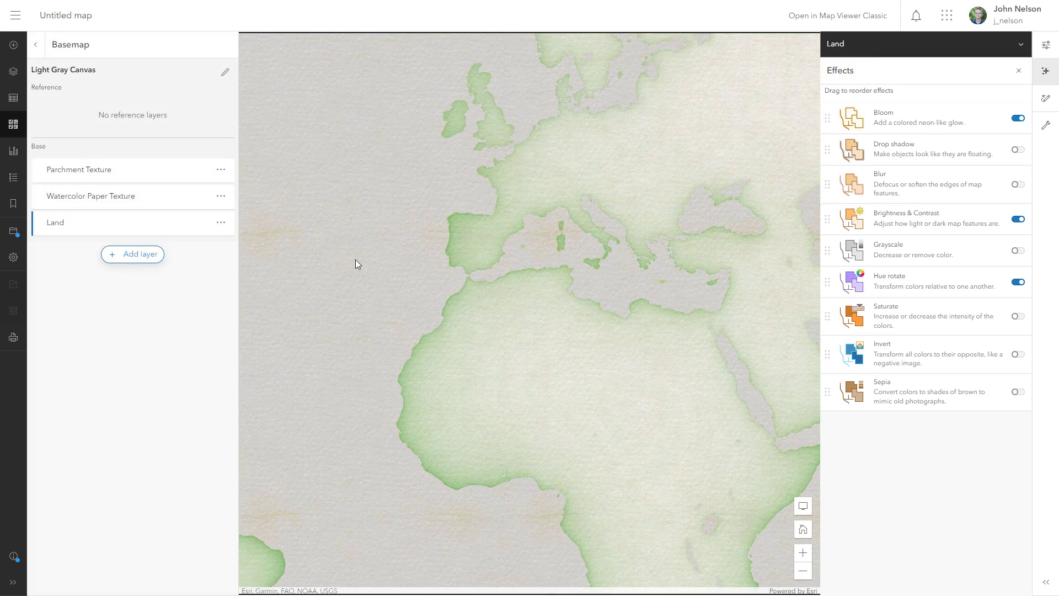
pyautogui.moveTo(355, 259); pyautogui.dragTo(466, 272)
pyautogui.click(1038, 77)
pyautogui.scroll(-1, 604, 277)
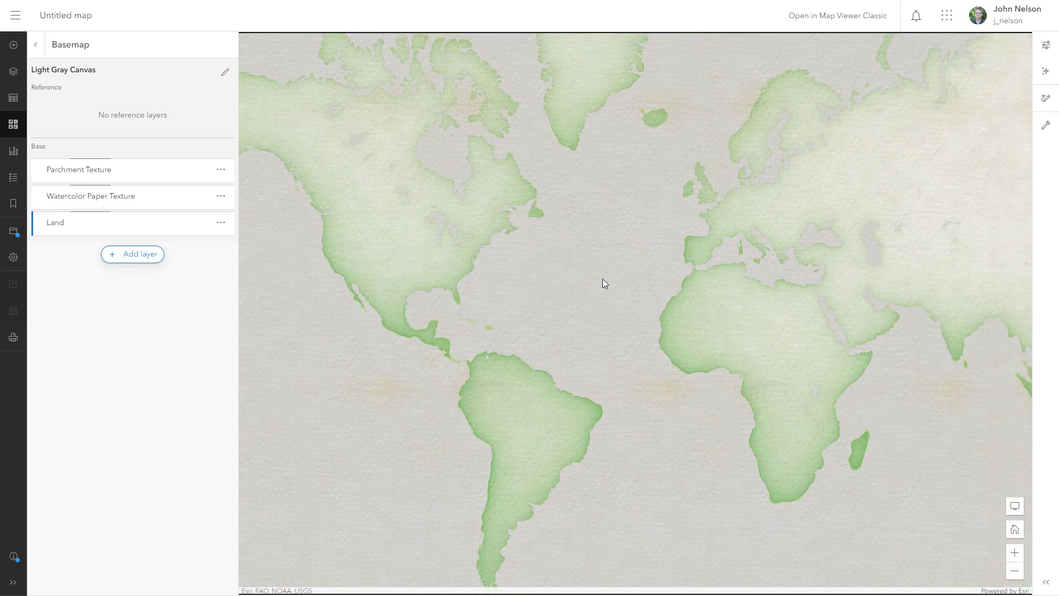
pyautogui.moveTo(603, 278); pyautogui.dragTo(542, 286)
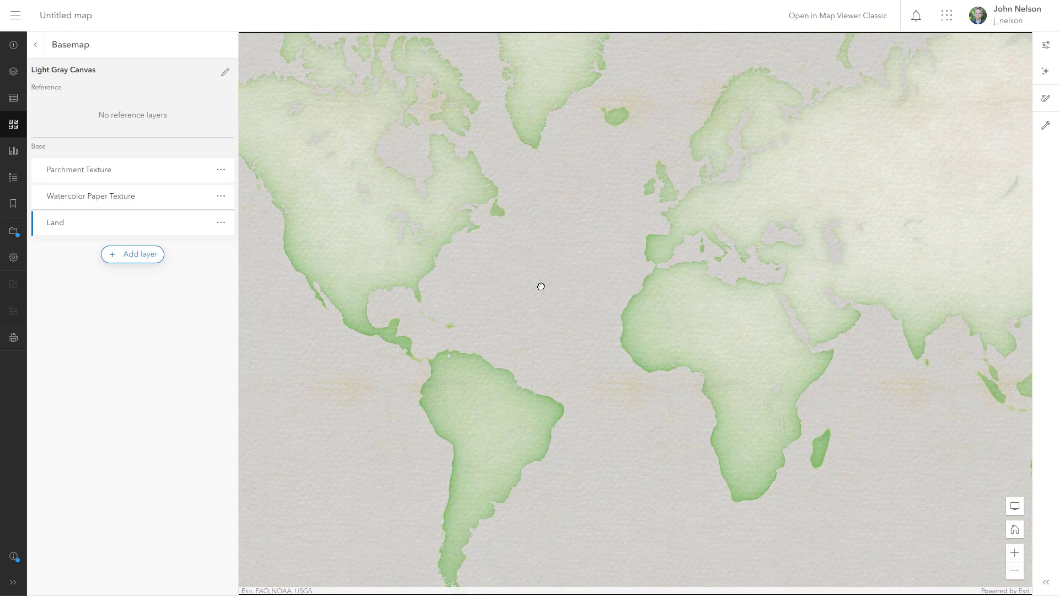
# Step: Add a second Bathymetry Light from Living Atlas and move it below the paper textures
pyautogui.click(132, 255)
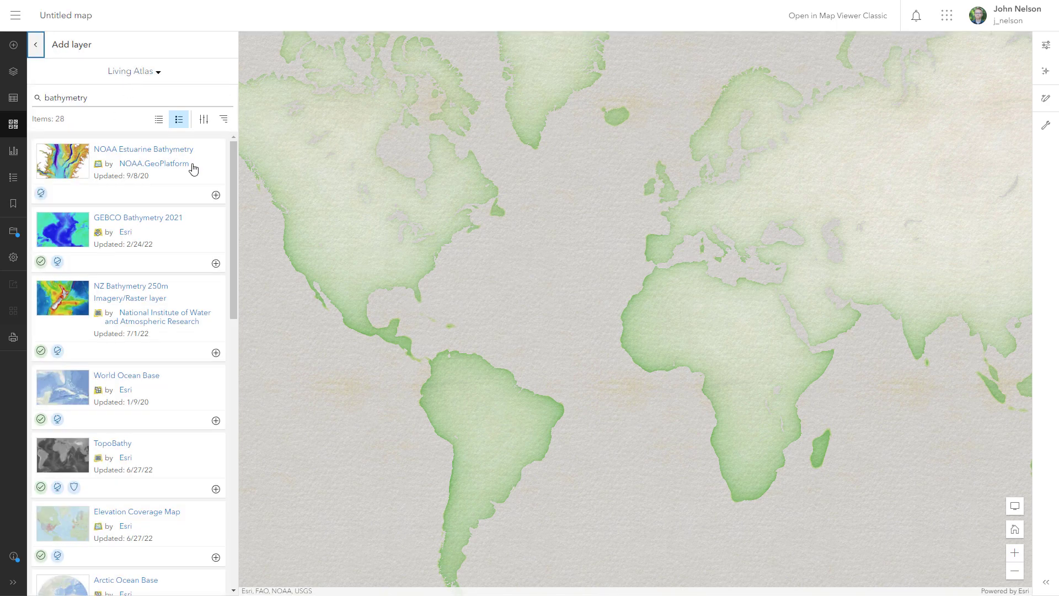
pyautogui.moveTo(233, 195); pyautogui.dragTo(217, 326)
pyautogui.click(215, 436)
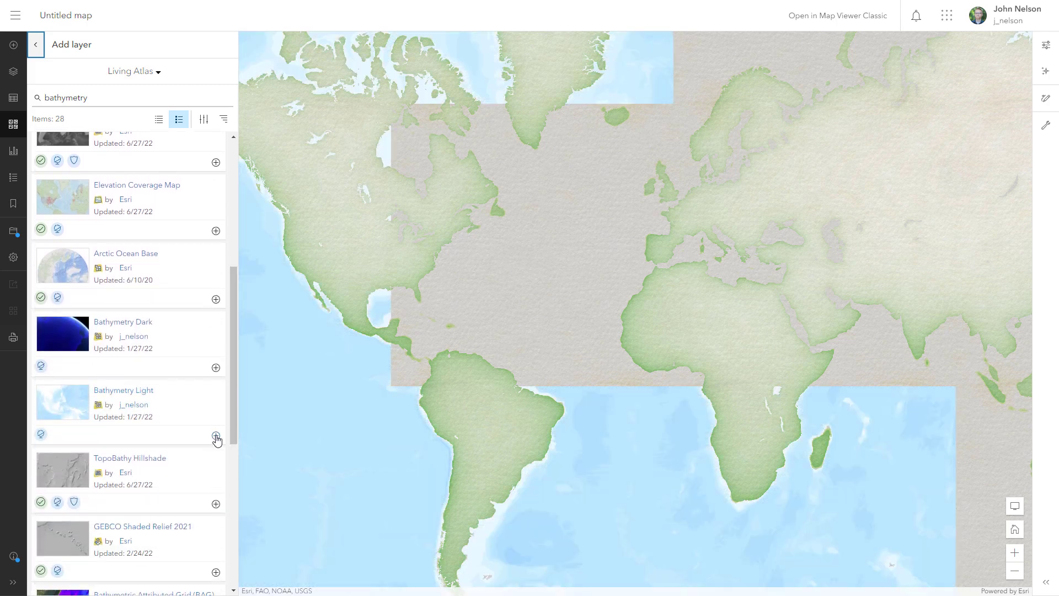
pyautogui.click(36, 45)
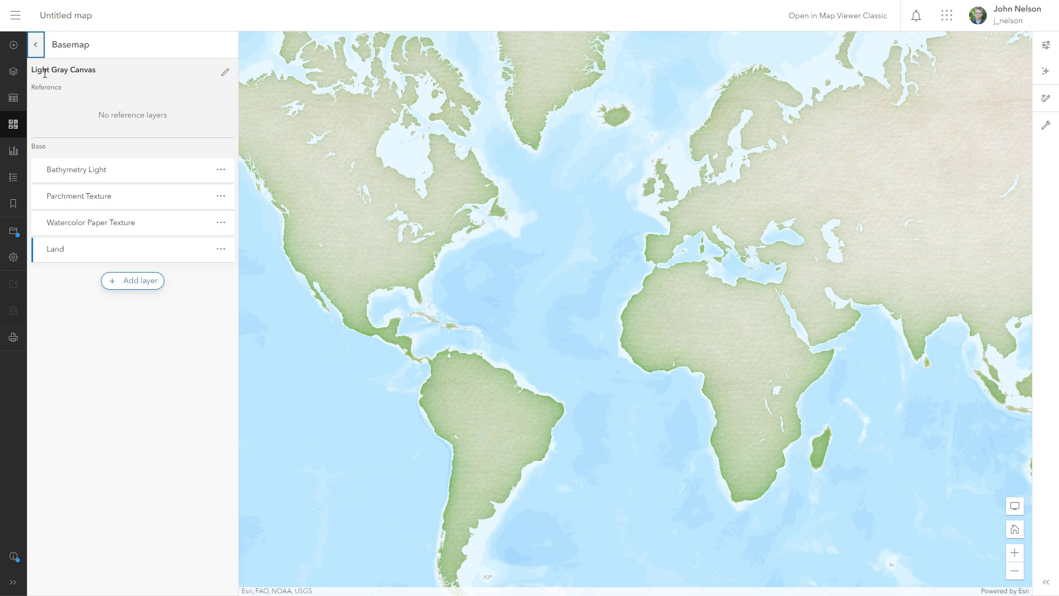
pyautogui.click(58, 173)
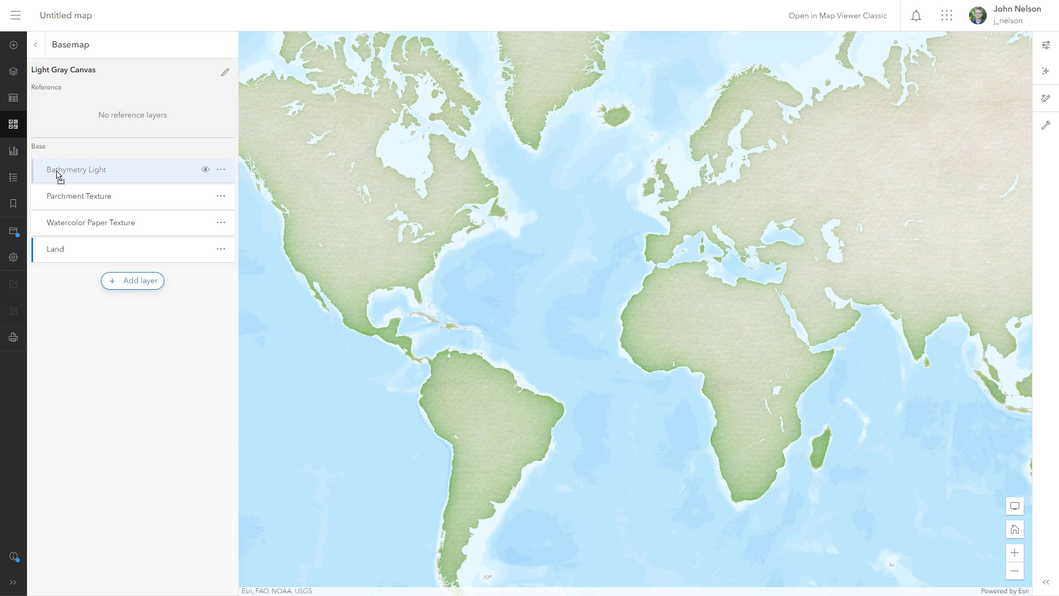
pyautogui.moveTo(58, 174); pyautogui.dragTo(61, 225)
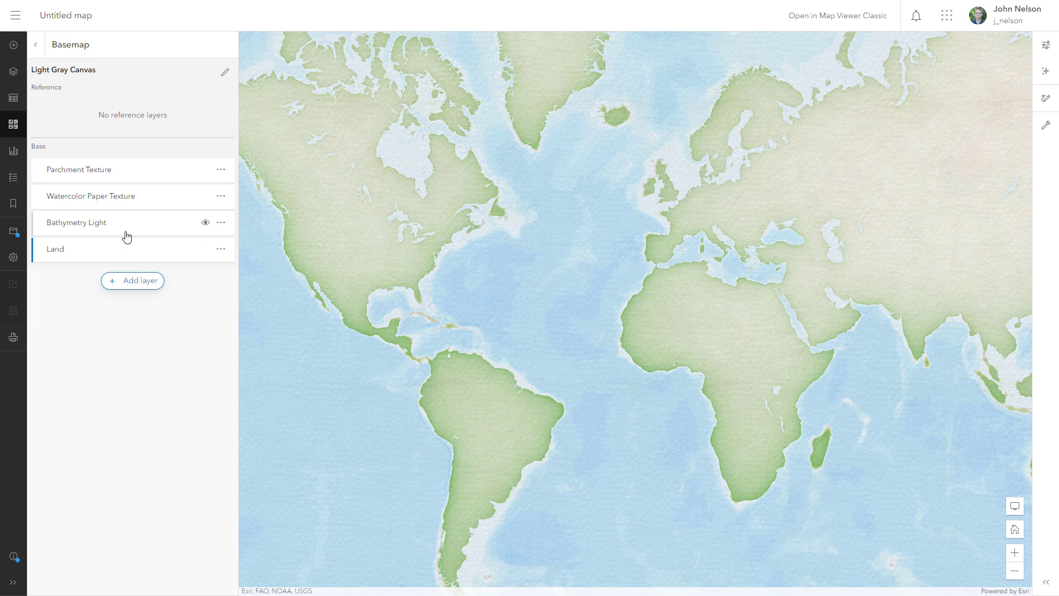
# Step: Rename the new Bathymetry Light copy to Water
pyautogui.click(220, 223)
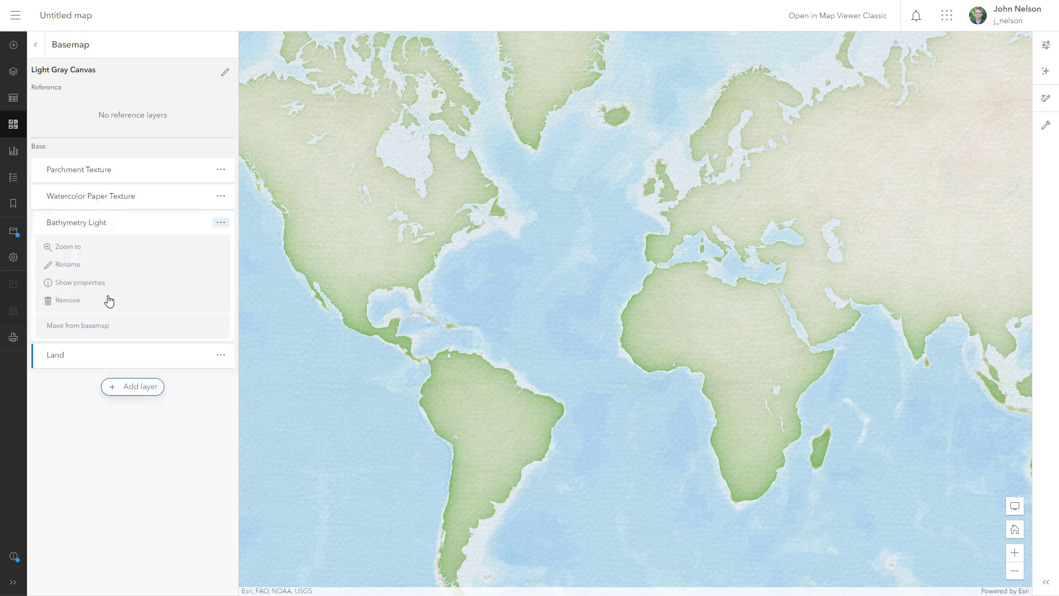
pyautogui.click(79, 269)
pyautogui.hotkey('ctrl', 'a')
pyautogui.write('Water')
pyautogui.press('Return')
# Step: Switch on Blur for the Water layer with a strength of about 10.4
pyautogui.click(89, 230)
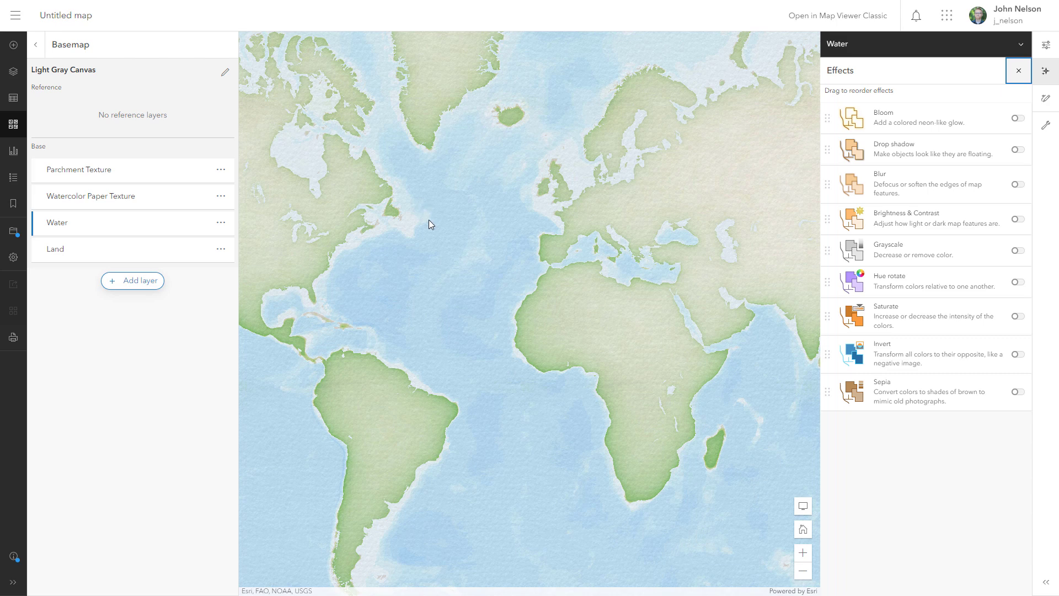
pyautogui.moveTo(485, 167); pyautogui.dragTo(571, 185)
pyautogui.scroll(-1, 561, 196)
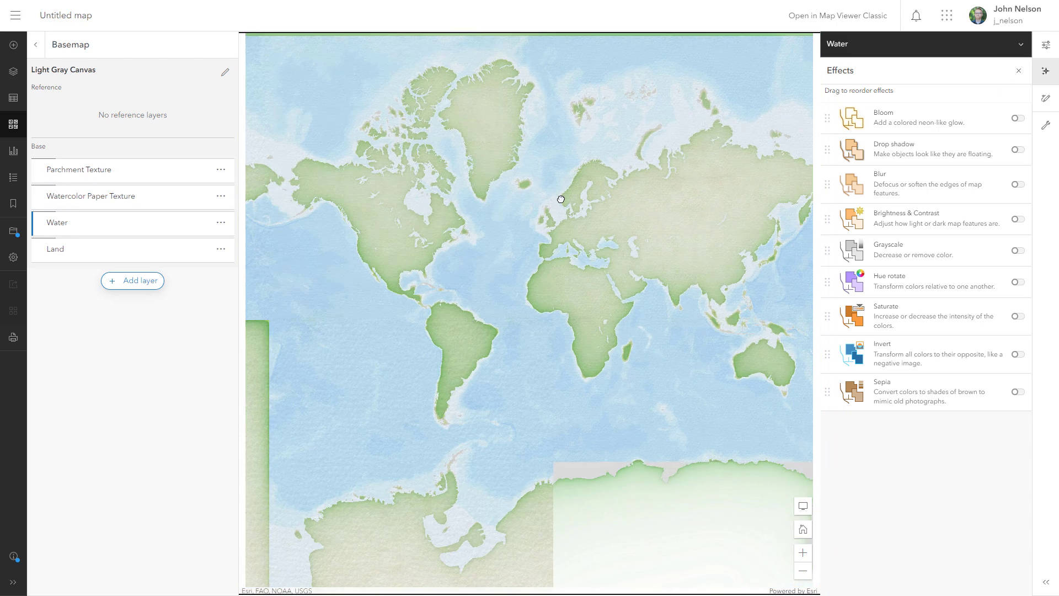
pyautogui.scroll(3, 562, 197)
pyautogui.scroll(1, 558, 202)
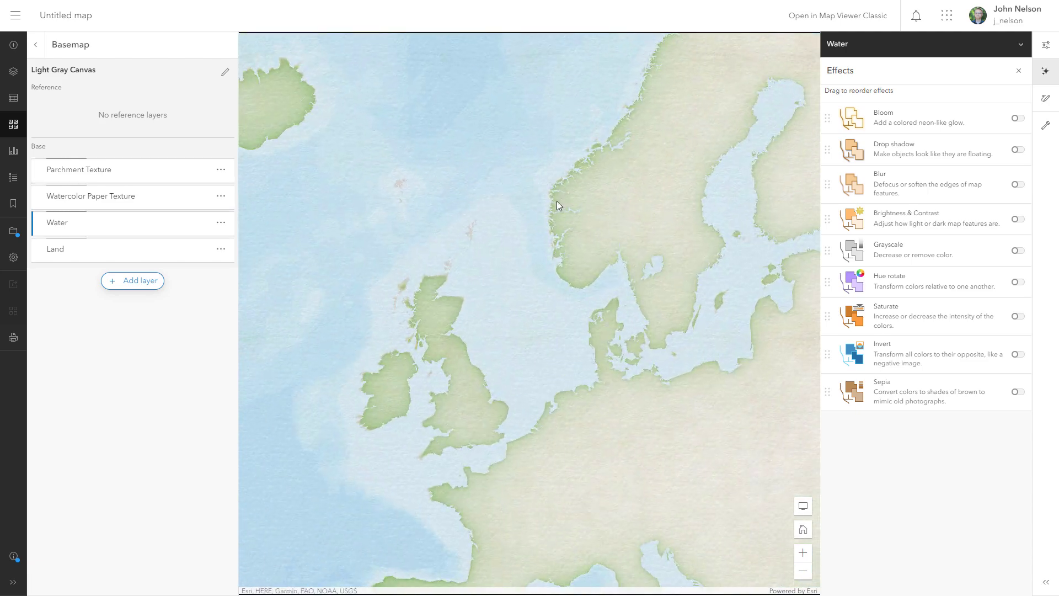
pyautogui.scroll(1, 552, 203)
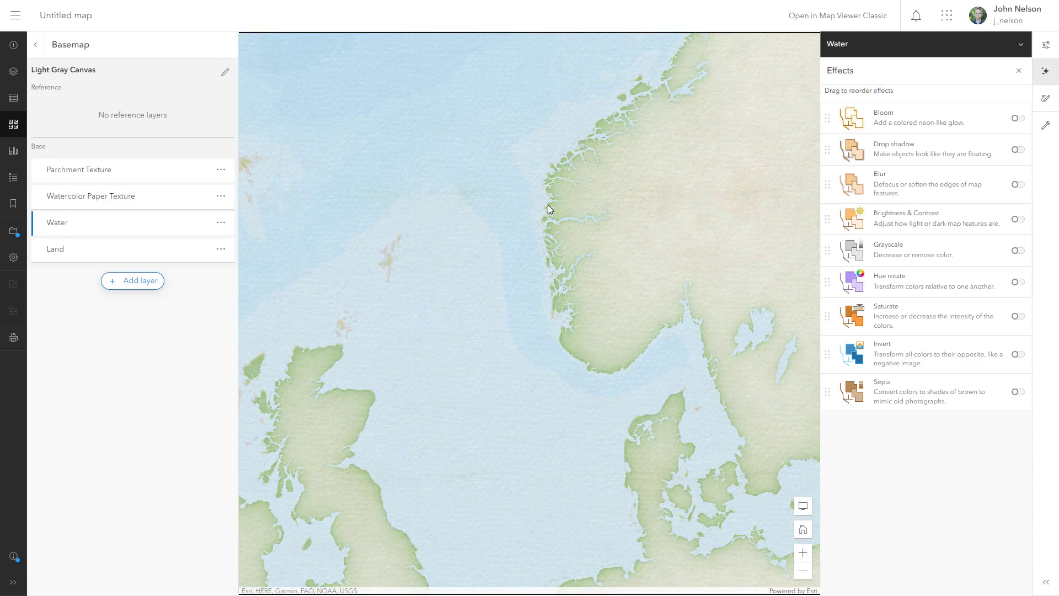
pyautogui.scroll(-1, 534, 219)
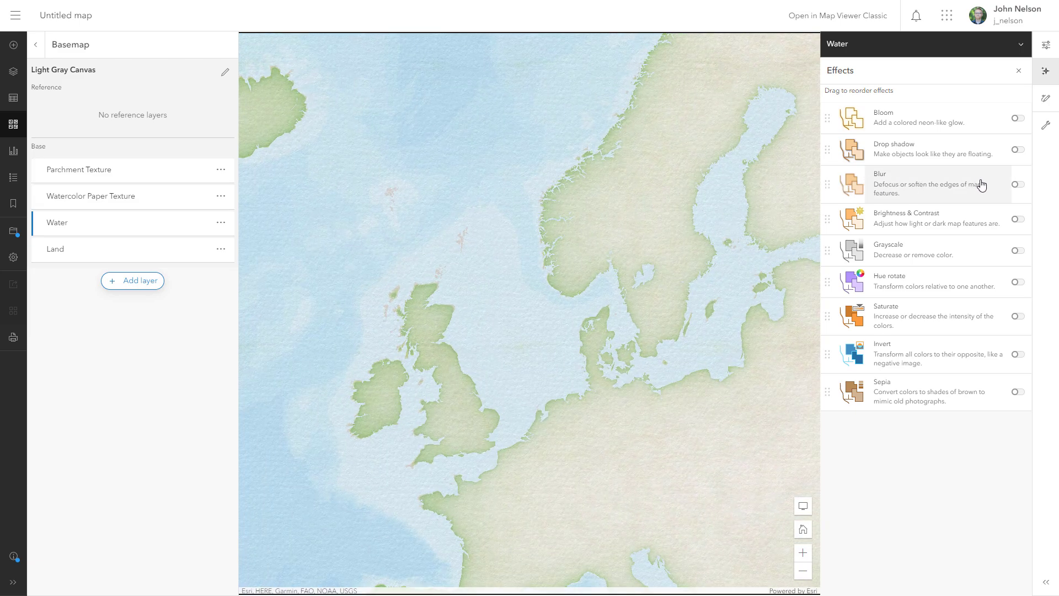
pyautogui.click(1017, 185)
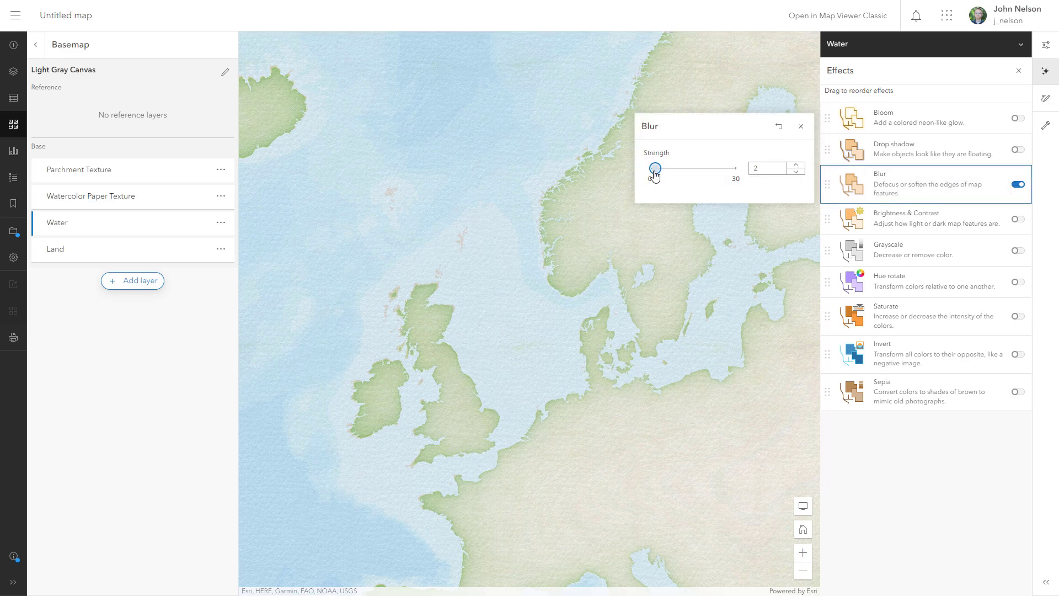
pyautogui.moveTo(655, 173)
pyautogui.mouseDown()
pyautogui.moveTo(683, 173)
pyautogui.moveTo(633, 173)
pyautogui.moveTo(655, 173)
pyautogui.mouseUp()
pyautogui.click(801, 126)
# Step: Recheck the blur setting while panning over the British Isles and Scotland
pyautogui.moveTo(527, 248); pyautogui.dragTo(579, 279)
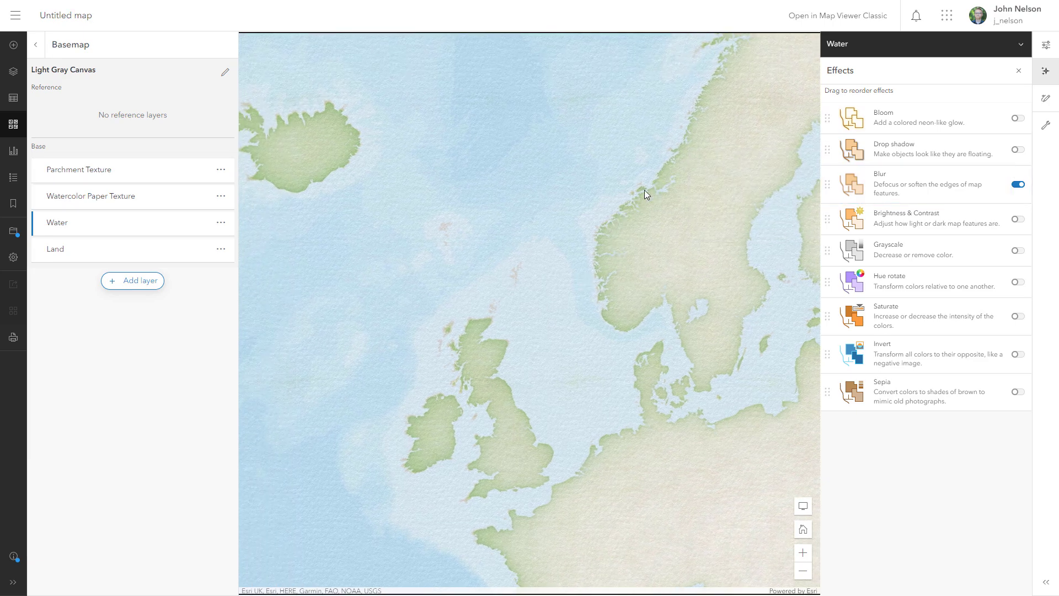
pyautogui.click(1018, 187)
pyautogui.click(1018, 186)
pyautogui.click(801, 127)
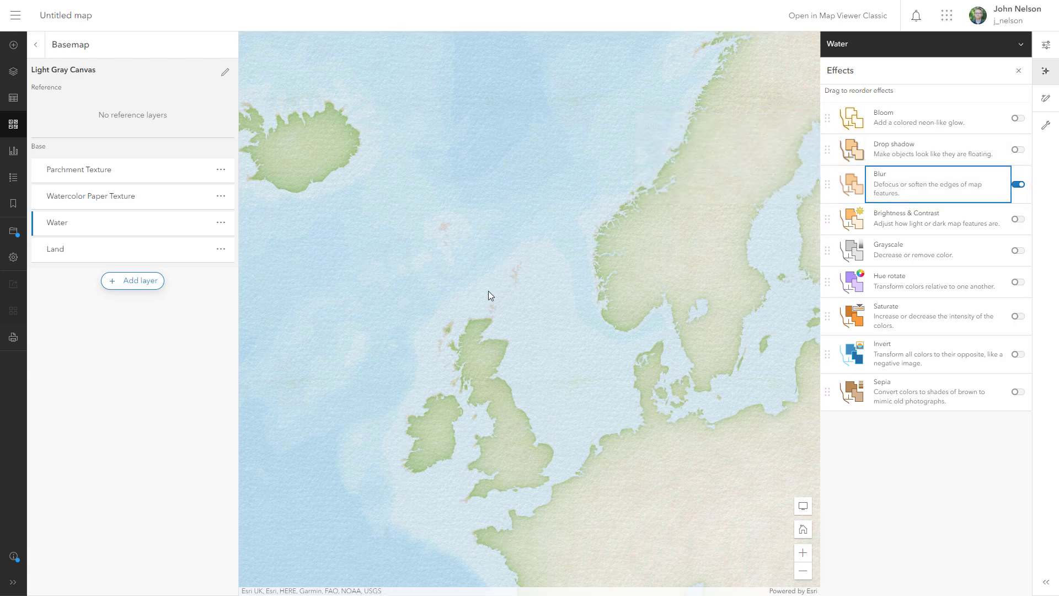
pyautogui.moveTo(472, 295); pyautogui.dragTo(611, 215)
pyautogui.scroll(-5, 552, 278)
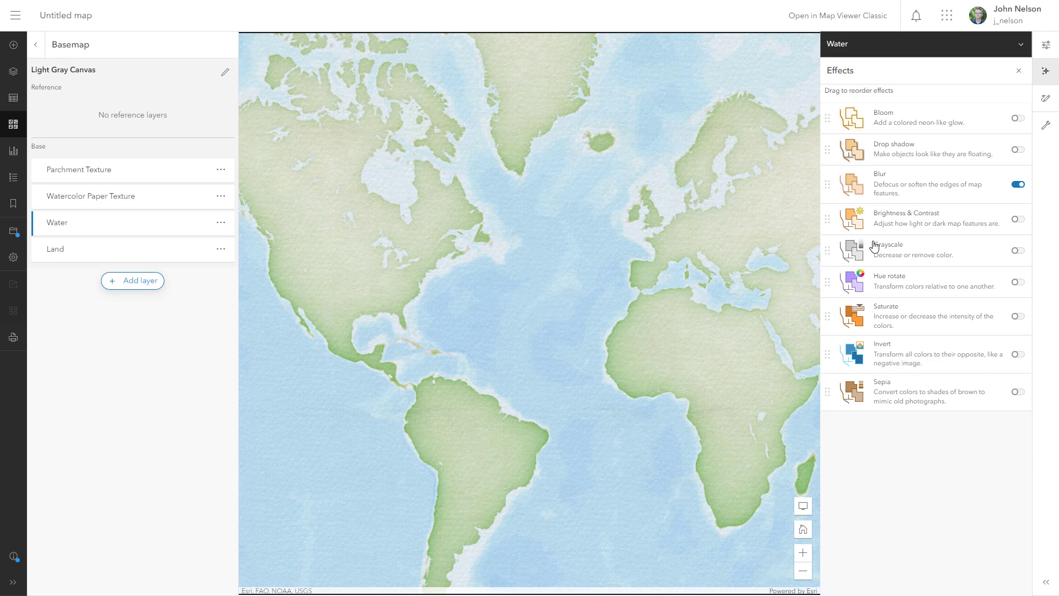
# Step: Turn on Brightness & Contrast for Water, setting brightness 80 and contrast about 173
pyautogui.click(1018, 219)
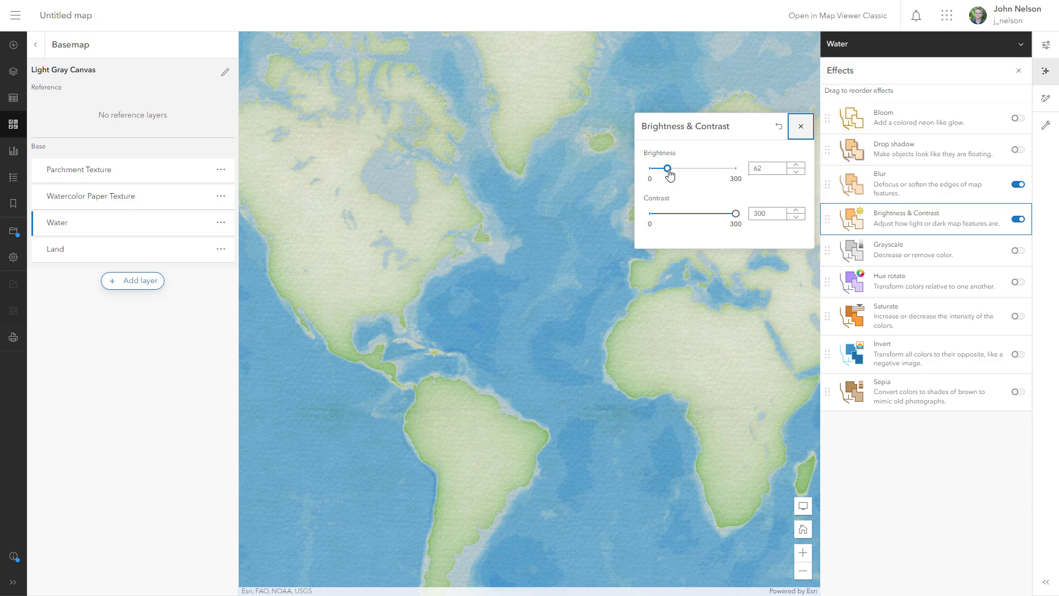
pyautogui.moveTo(669, 174); pyautogui.dragTo(671, 175)
pyautogui.moveTo(737, 215); pyautogui.dragTo(702, 217)
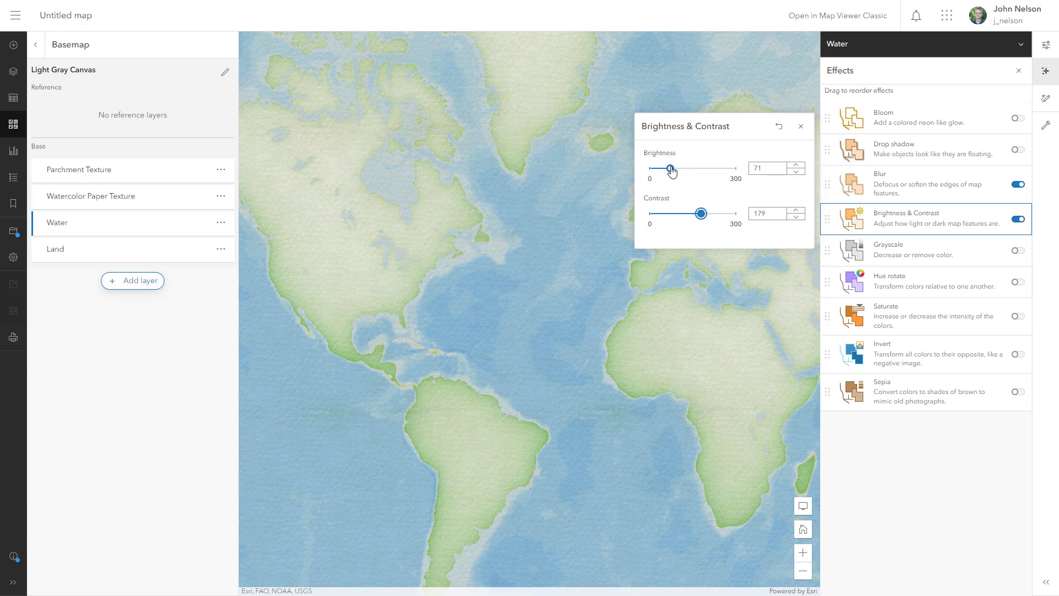
pyautogui.moveTo(672, 172); pyautogui.dragTo(674, 171)
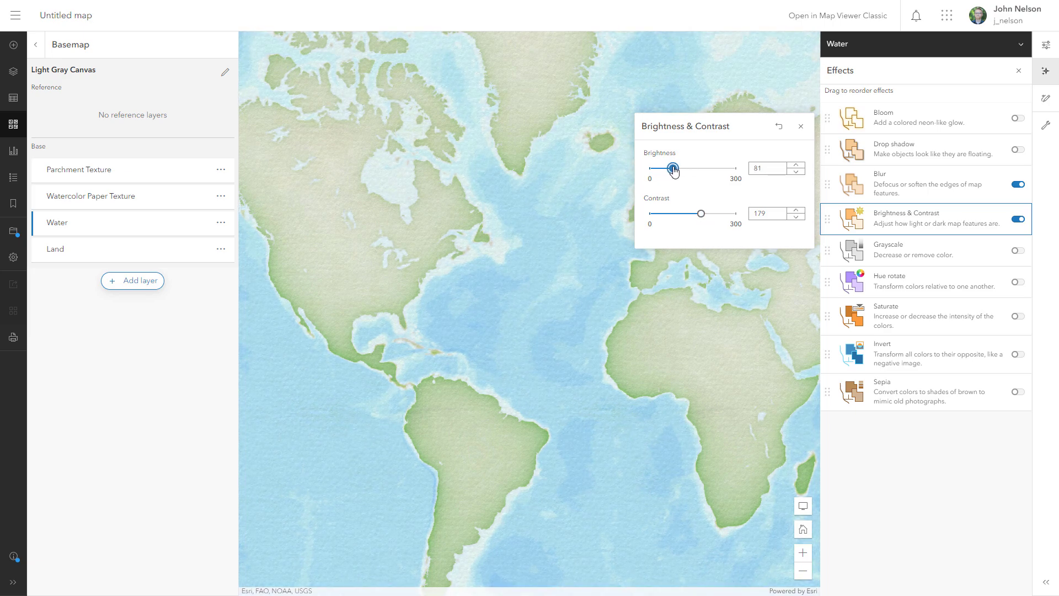
pyautogui.click(795, 172)
pyautogui.click(702, 214)
pyautogui.moveTo(702, 216); pyautogui.dragTo(700, 216)
pyautogui.click(801, 126)
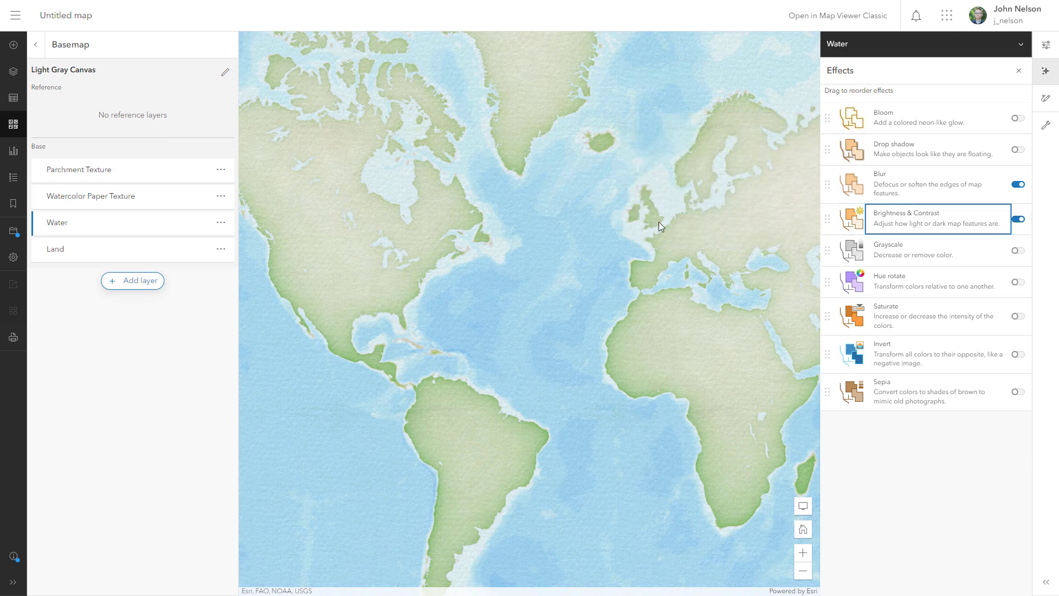
# Step: Pan and zoom over the Indian Ocean and the Americas to inspect the blended water
pyautogui.moveTo(654, 254); pyautogui.dragTo(412, 245)
pyautogui.scroll(5, 529, 296)
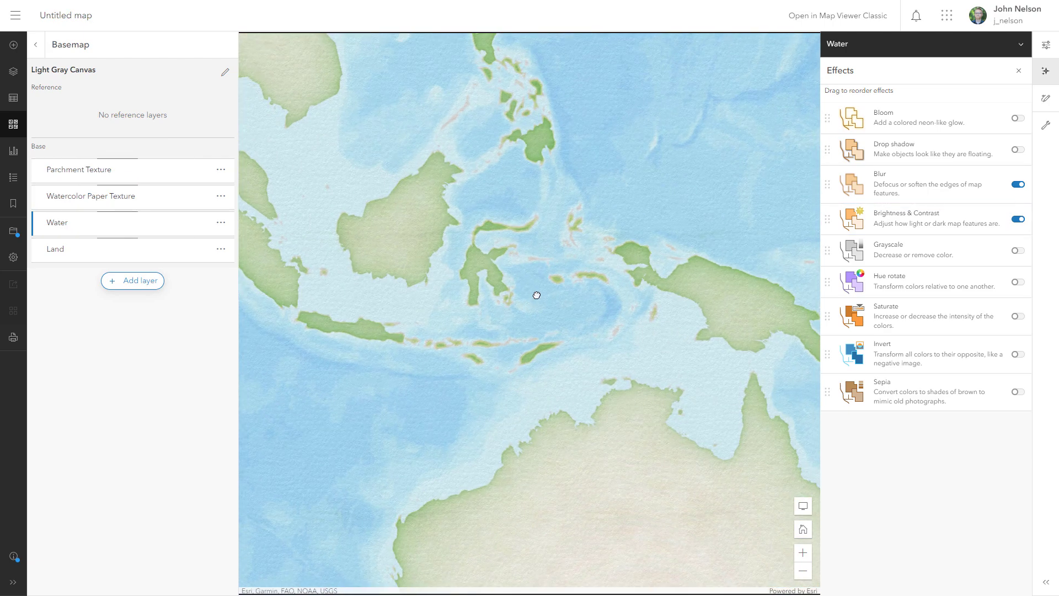
pyautogui.scroll(-3, 524, 300)
pyautogui.scroll(4, 552, 298)
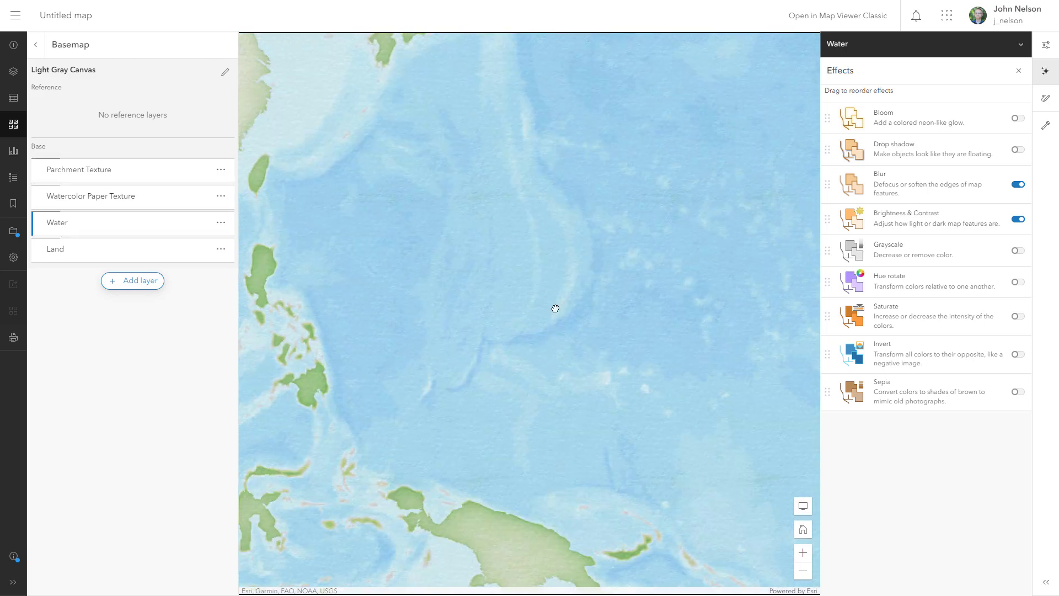
pyautogui.scroll(-4, 541, 333)
pyautogui.scroll(3, 520, 173)
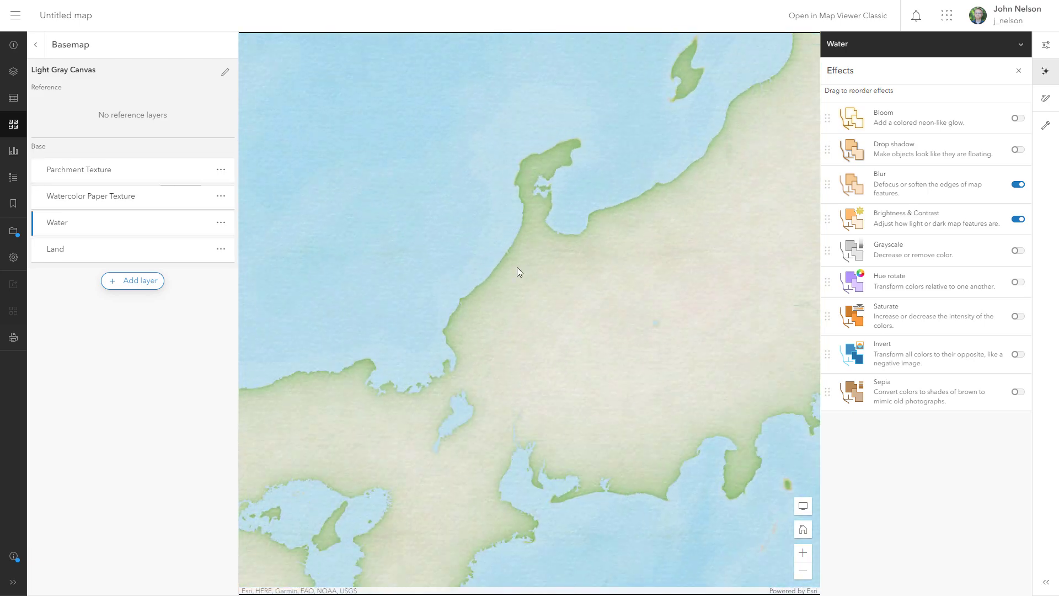
pyautogui.scroll(4, 518, 305)
pyautogui.scroll(-4, 538, 360)
pyautogui.scroll(-5, 538, 361)
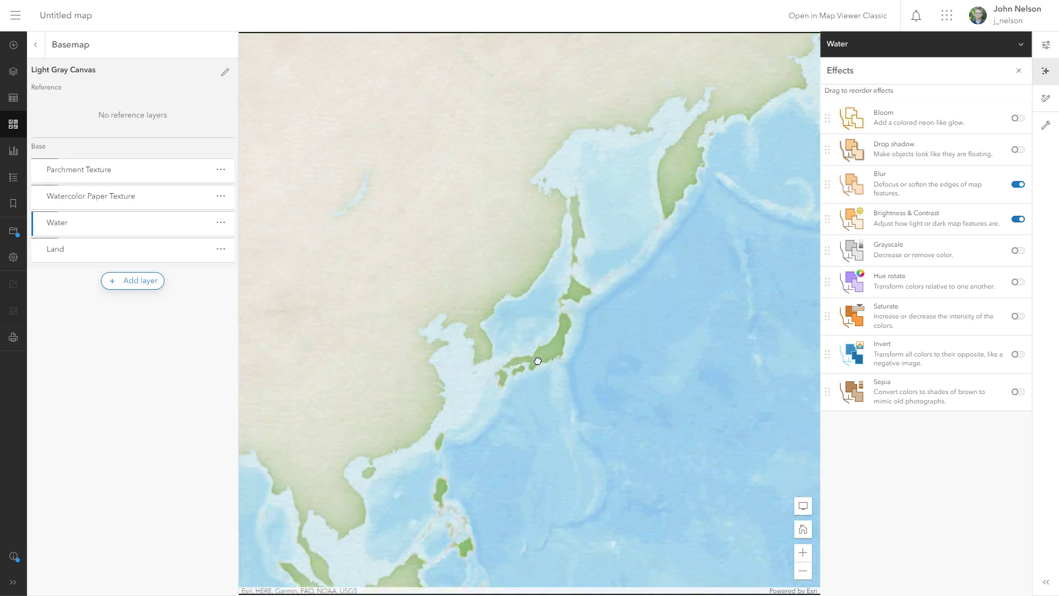
pyautogui.moveTo(572, 365); pyautogui.dragTo(531, 314)
pyautogui.scroll(3, 531, 313)
# Step: Close the Water effects panel and recentre the map on Europe and the Mediterranean
pyautogui.click(1019, 70)
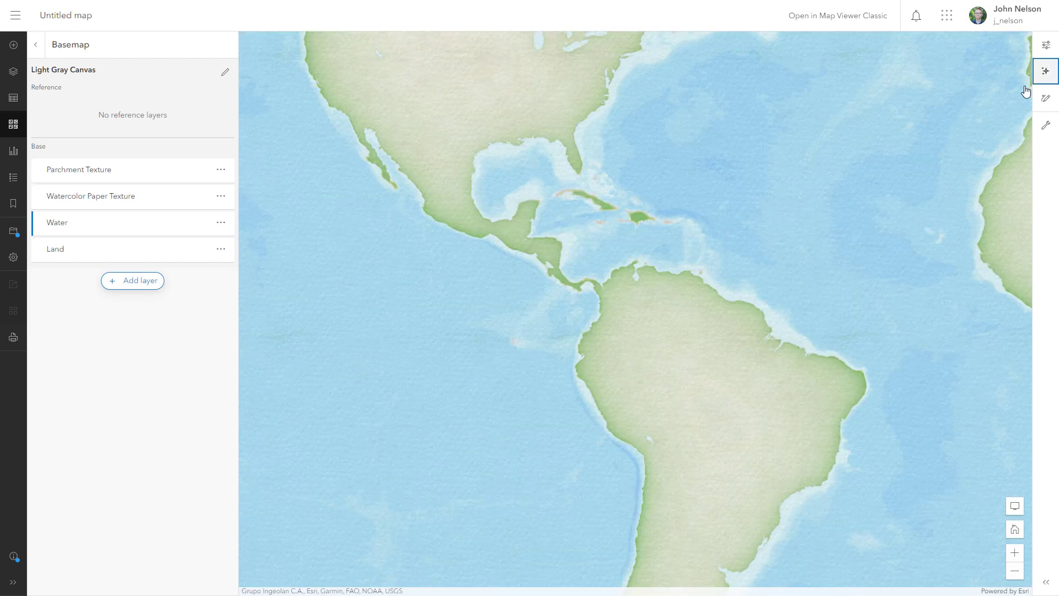
pyautogui.scroll(-2, 469, 359)
pyautogui.moveTo(752, 227); pyautogui.dragTo(538, 309)
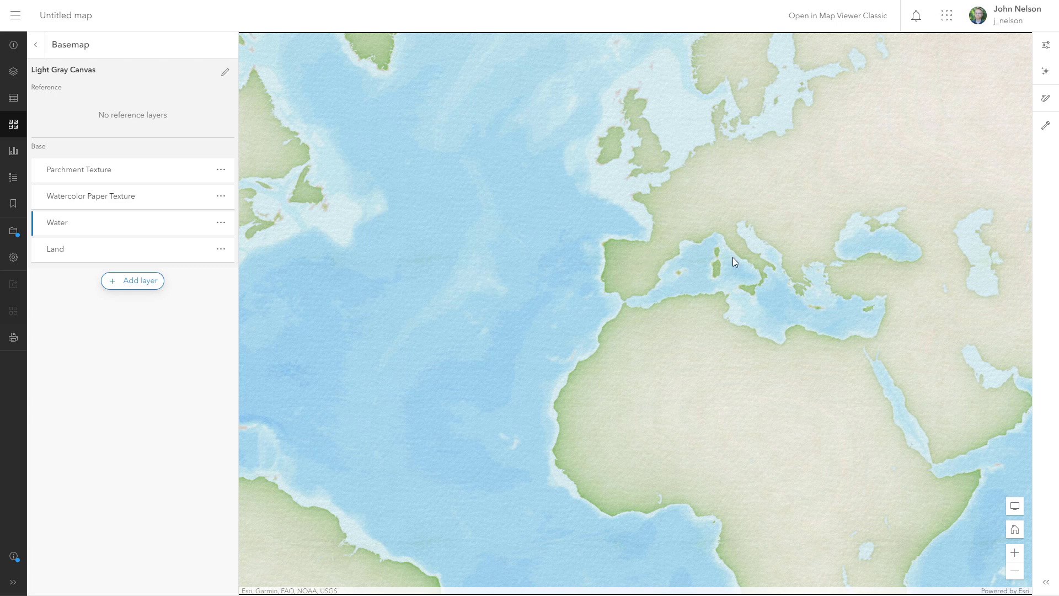
pyautogui.moveTo(715, 277); pyautogui.dragTo(576, 327)
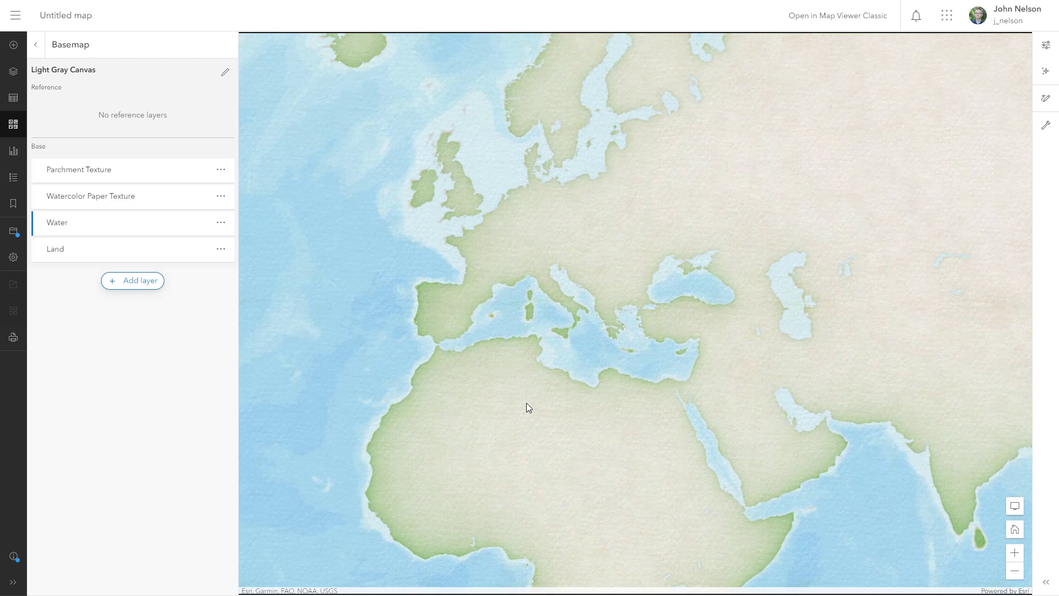
pyautogui.scroll(2, 480, 246)
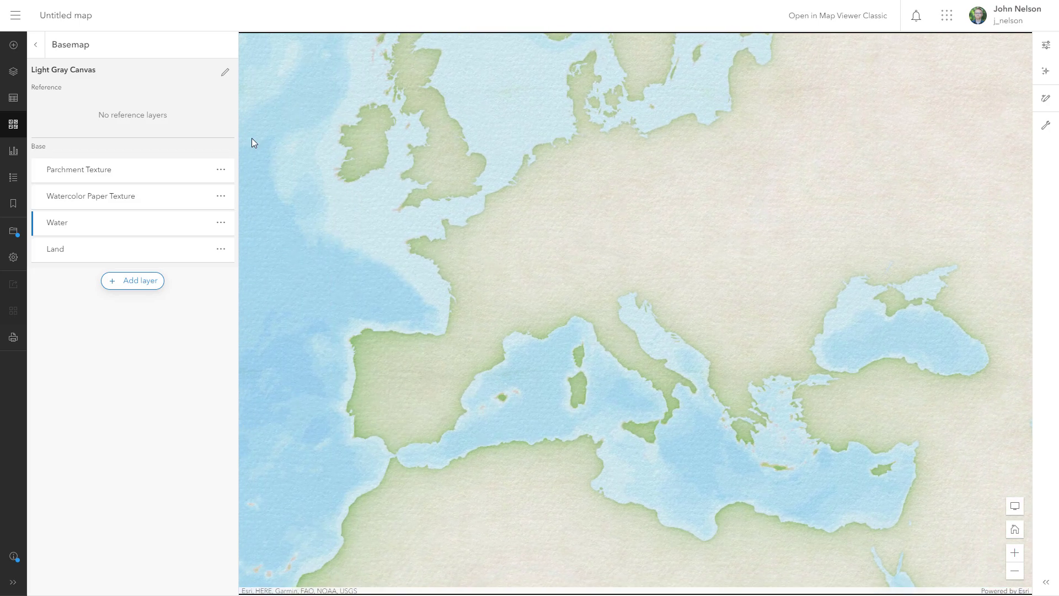
# Step: Search Living Atlas for 'reference' and add World Terrain Reference (Local Language)
pyautogui.click(130, 280)
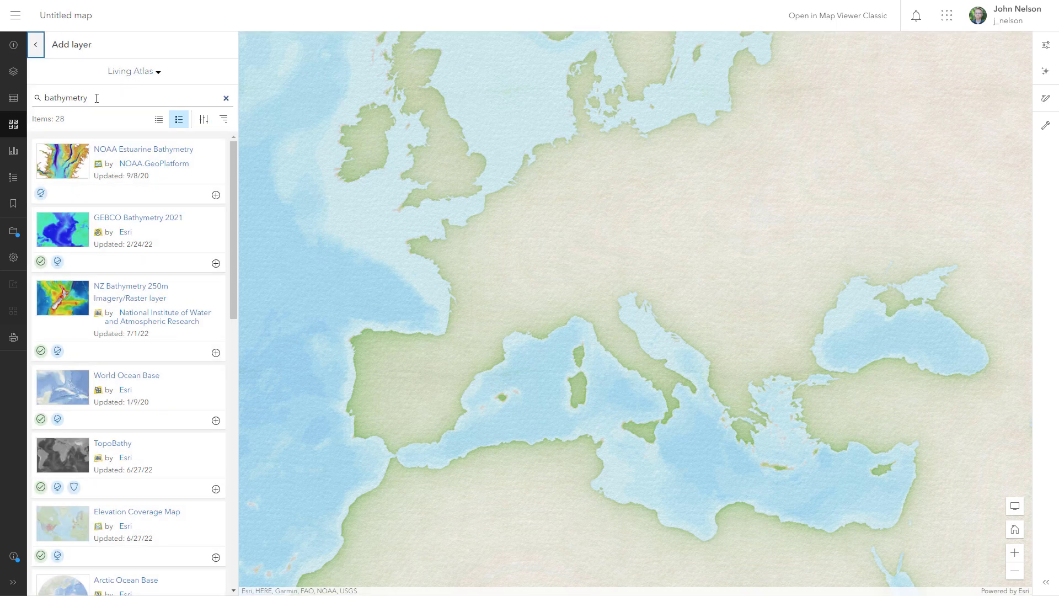
pyautogui.doubleClick(90, 98)
pyautogui.write('reference')
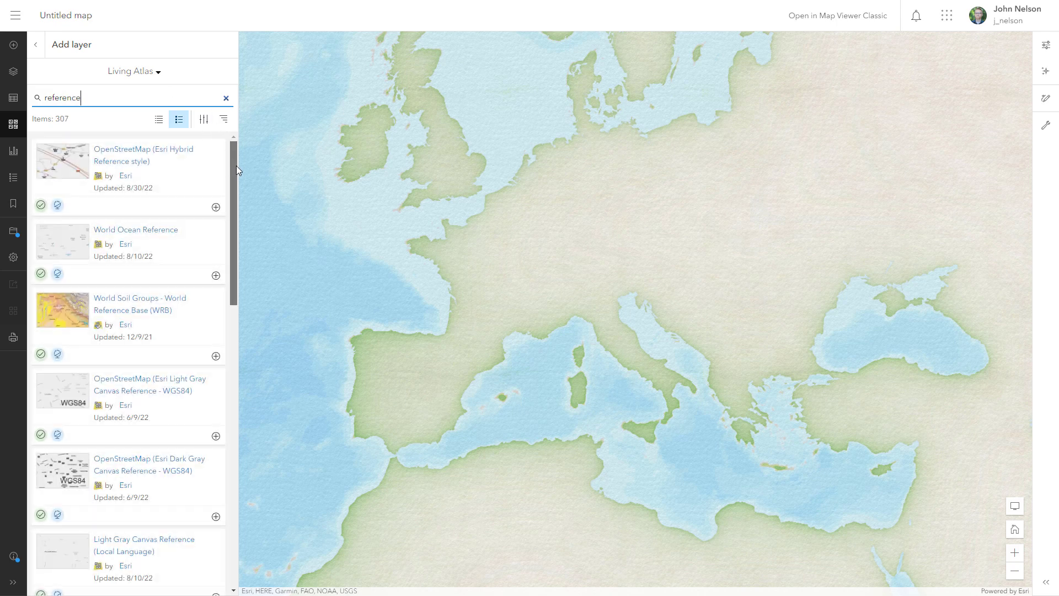
pyautogui.moveTo(236, 165); pyautogui.dragTo(238, 249)
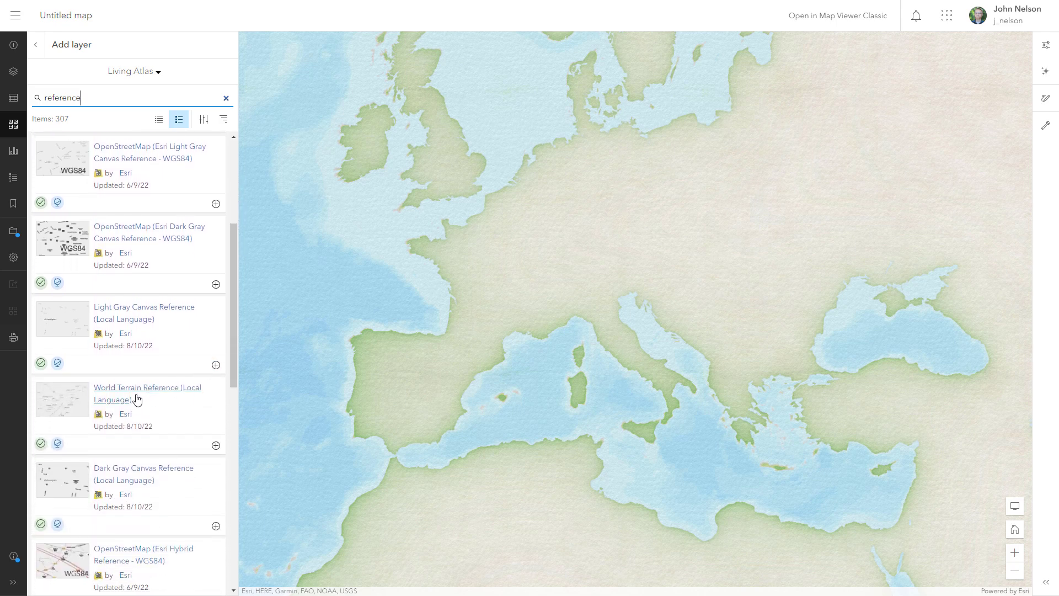
pyautogui.click(216, 446)
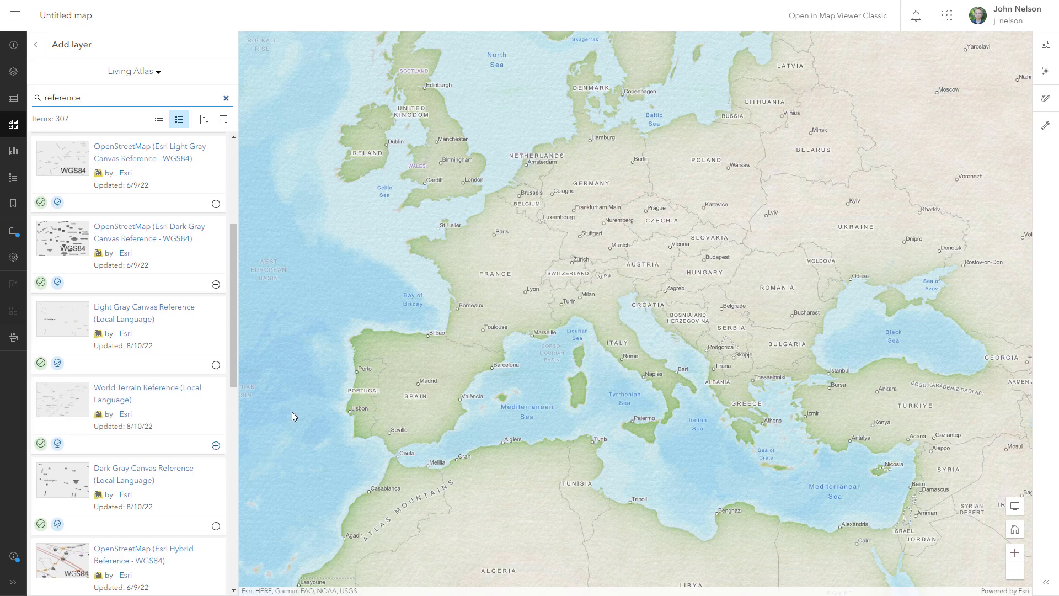
# Step: Pan and zoom across the eastern US to the Gulf of Mexico to review the labels
pyautogui.moveTo(415, 337); pyautogui.dragTo(650, 308)
pyautogui.moveTo(248, 334); pyautogui.dragTo(688, 265)
pyautogui.scroll(1, 370, 273)
pyautogui.scroll(1, 370, 272)
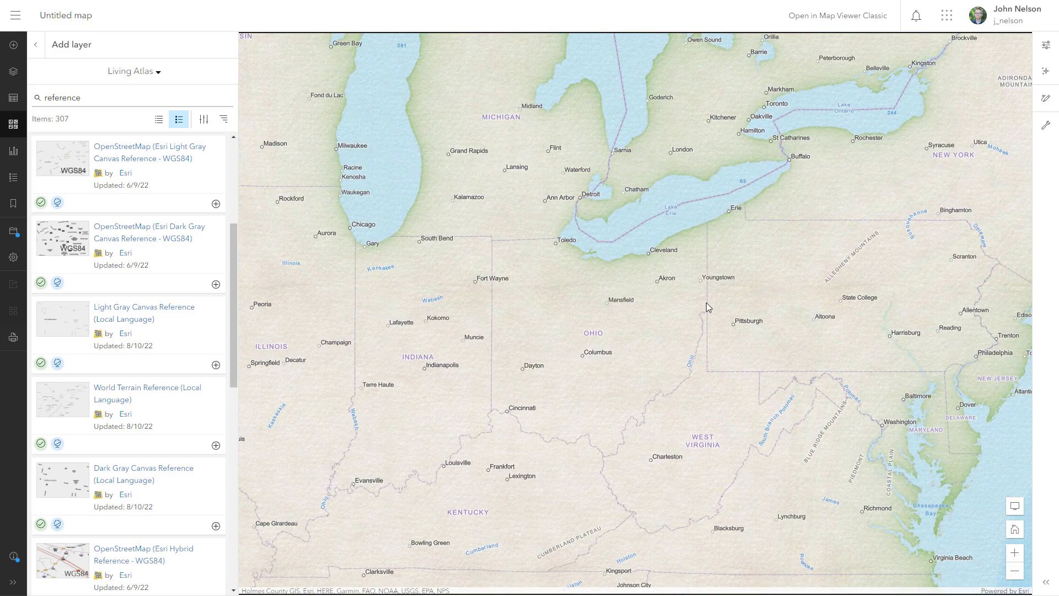
pyautogui.press('Right')
pyautogui.press('Down')
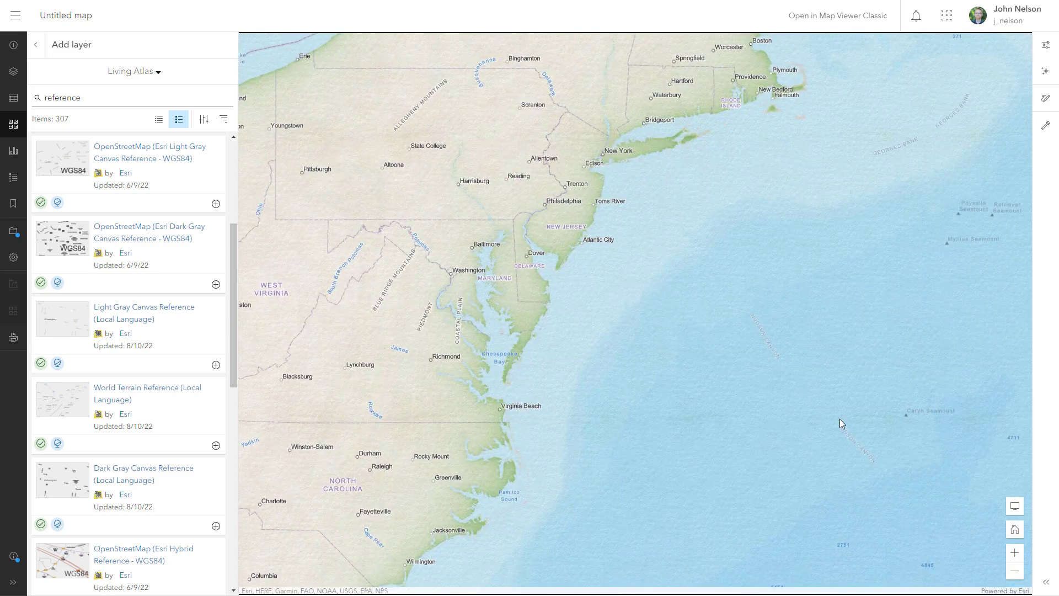
pyautogui.scroll(-1, 840, 423)
pyautogui.press('Up')
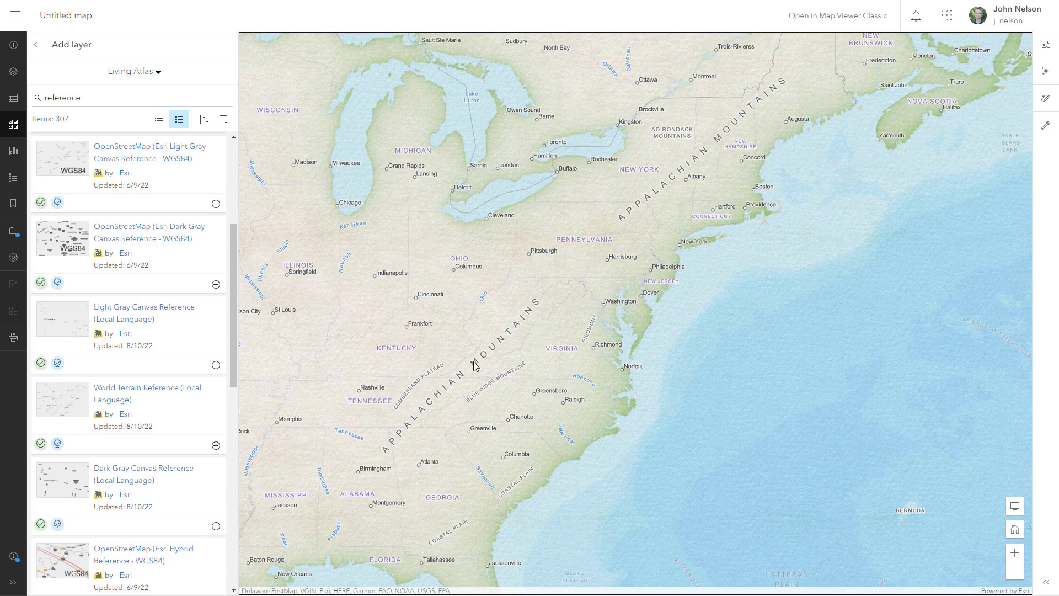
pyautogui.press('-')
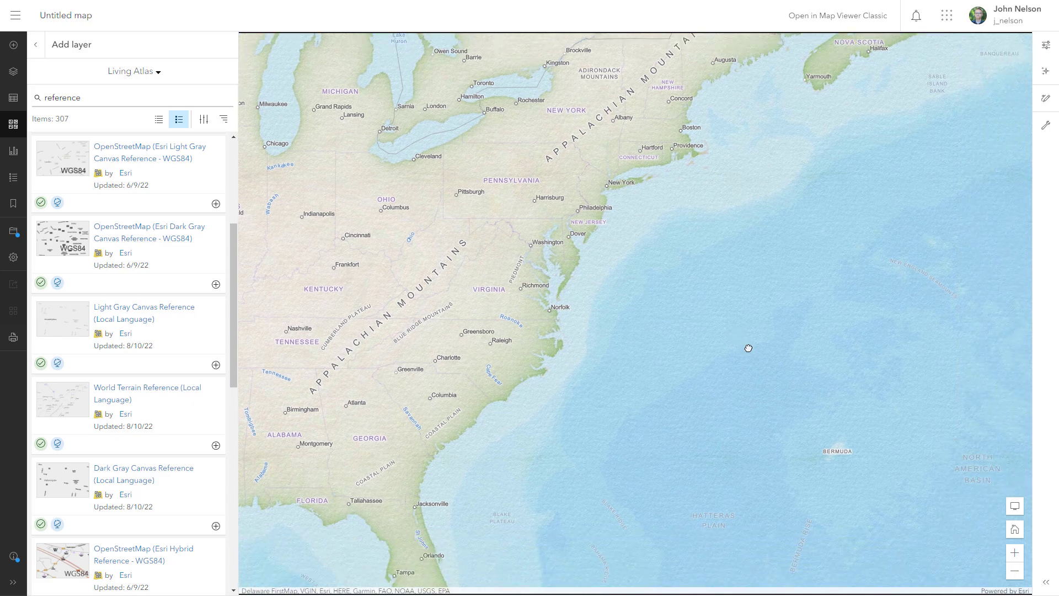
pyautogui.press('Right')
pyautogui.press('Down')
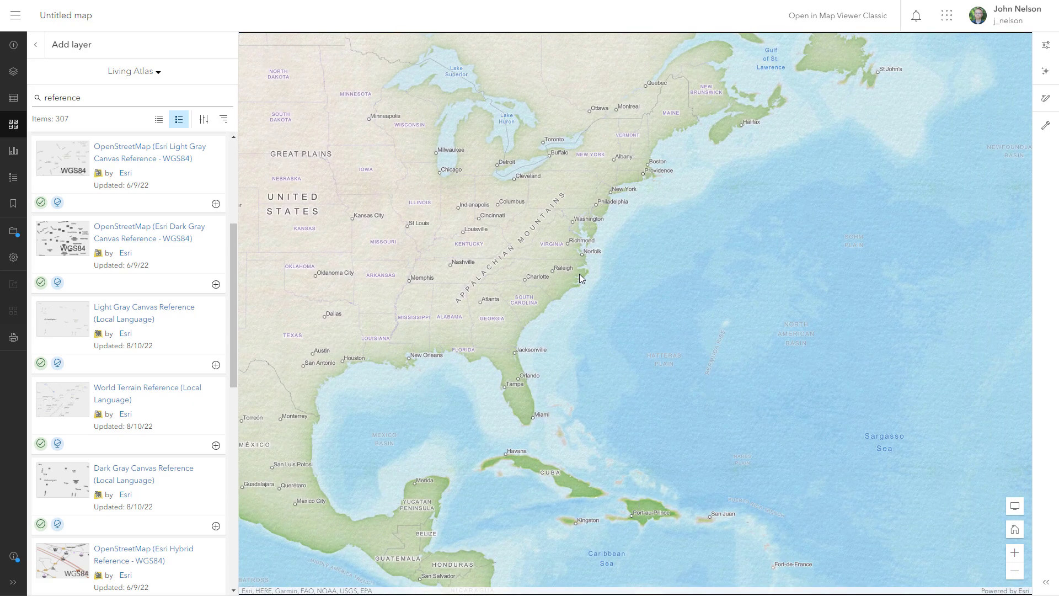
pyautogui.moveTo(571, 286); pyautogui.dragTo(629, 260)
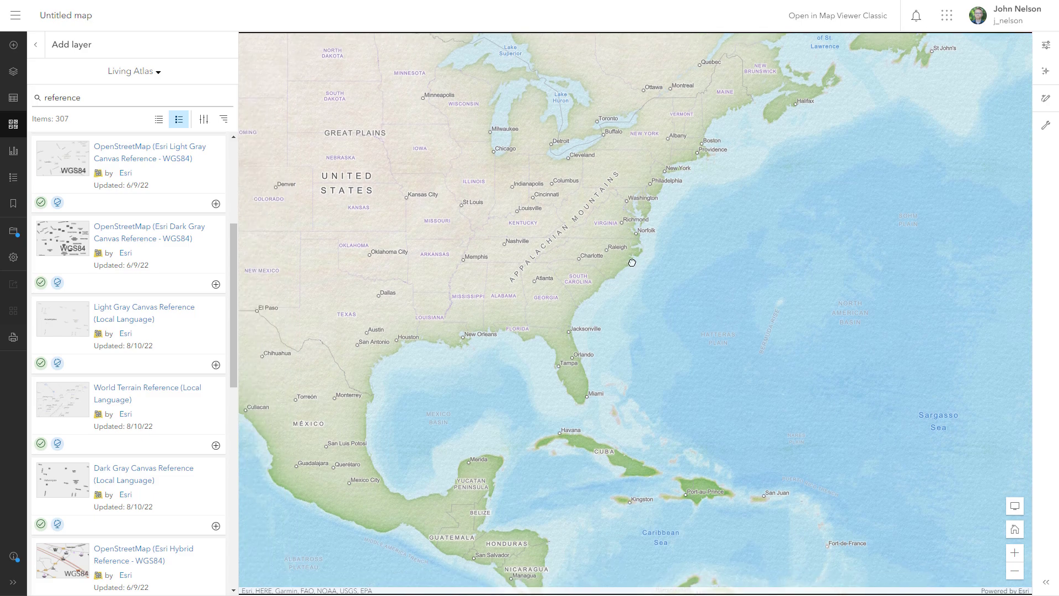
pyautogui.moveTo(543, 323); pyautogui.dragTo(596, 298)
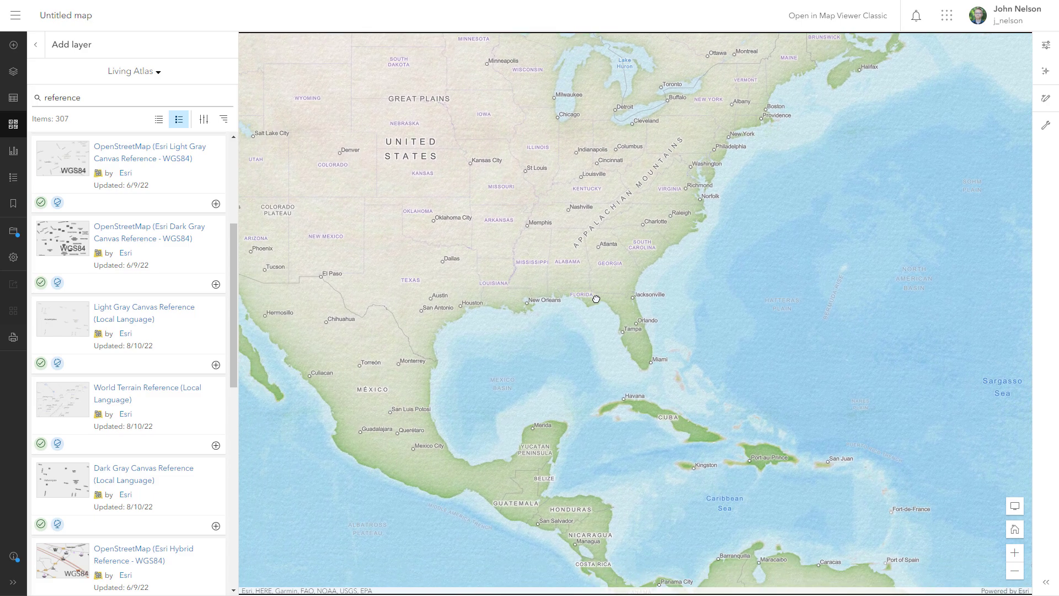
# Step: Move World Terrain Reference (Local Language) into the basemap's Reference group and select it
pyautogui.click(36, 47)
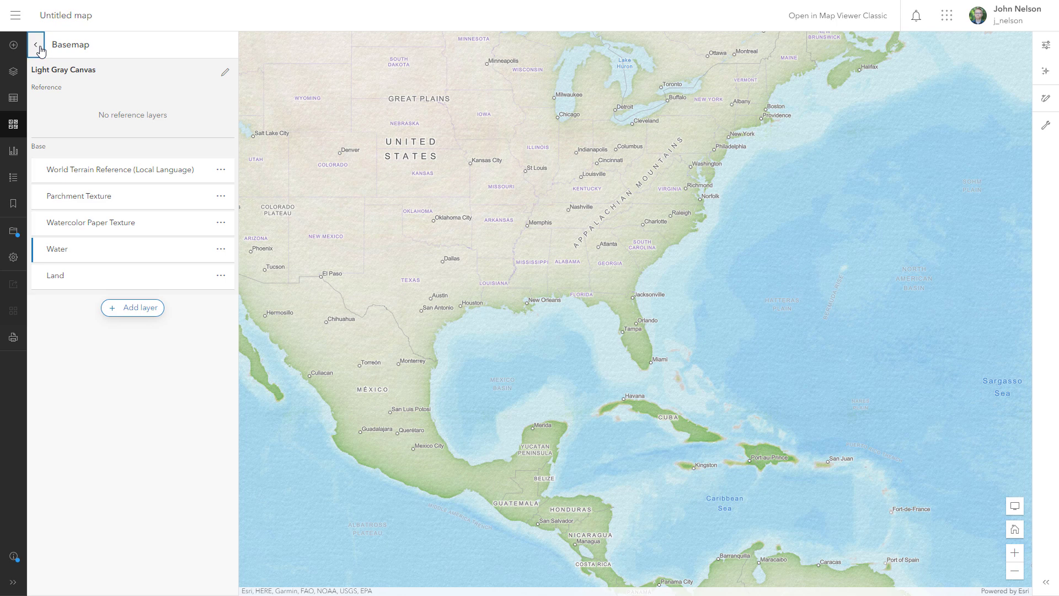
pyautogui.moveTo(100, 171); pyautogui.dragTo(102, 115)
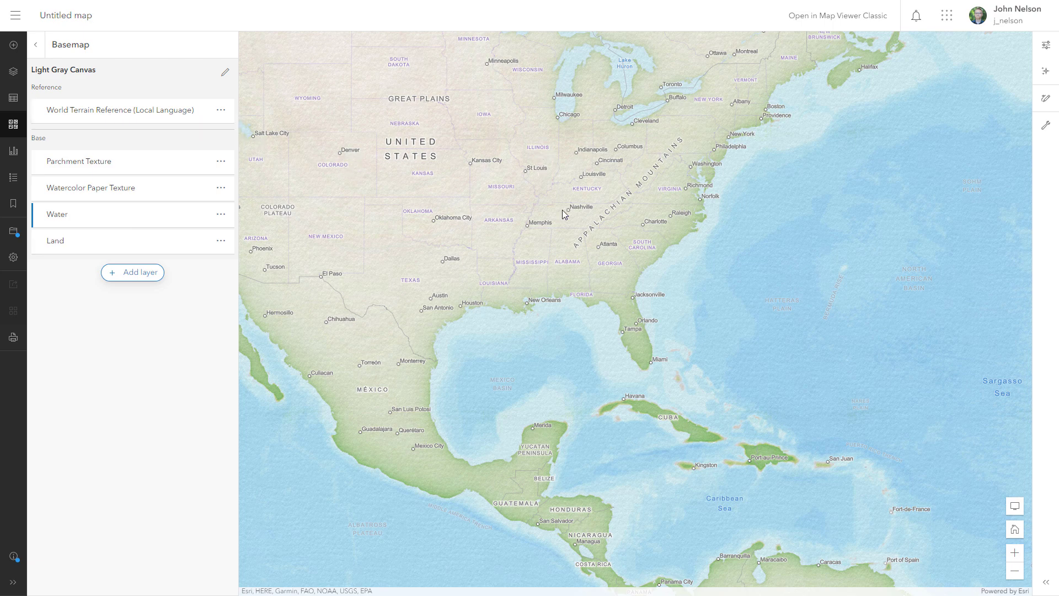
pyautogui.click(87, 110)
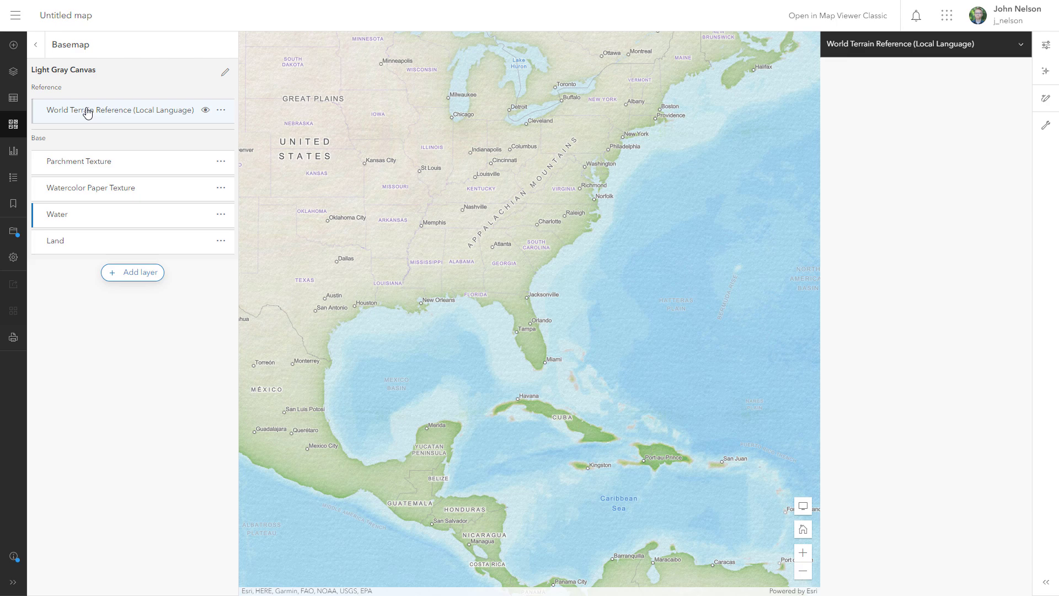
# Step: Set the World Terrain Reference layer's blend mode to Multiply in its properties
pyautogui.click(1047, 47)
pyautogui.click(865, 220)
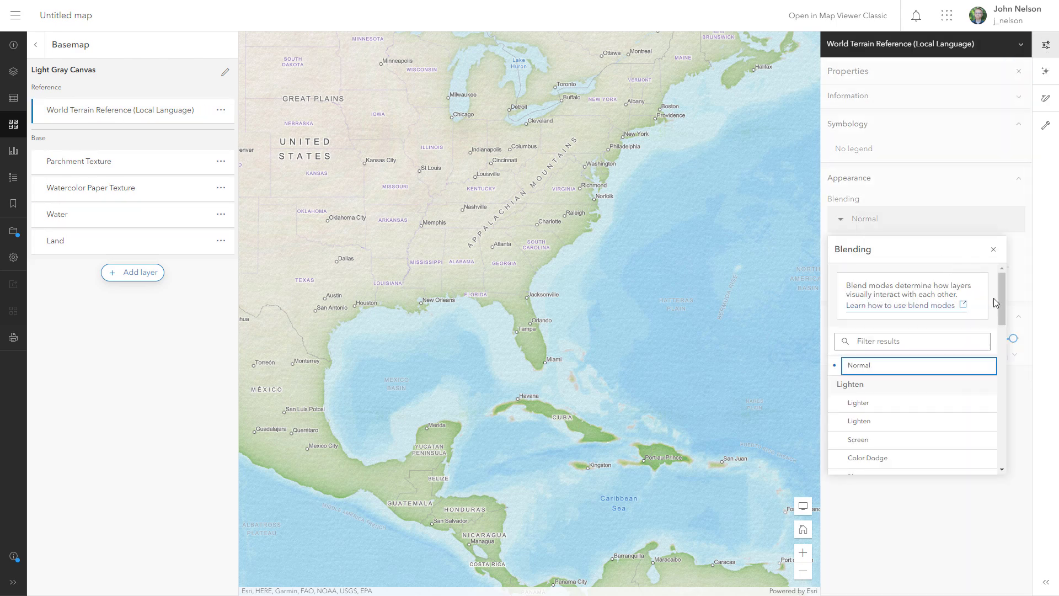
pyautogui.moveTo(1001, 301); pyautogui.dragTo(1000, 315)
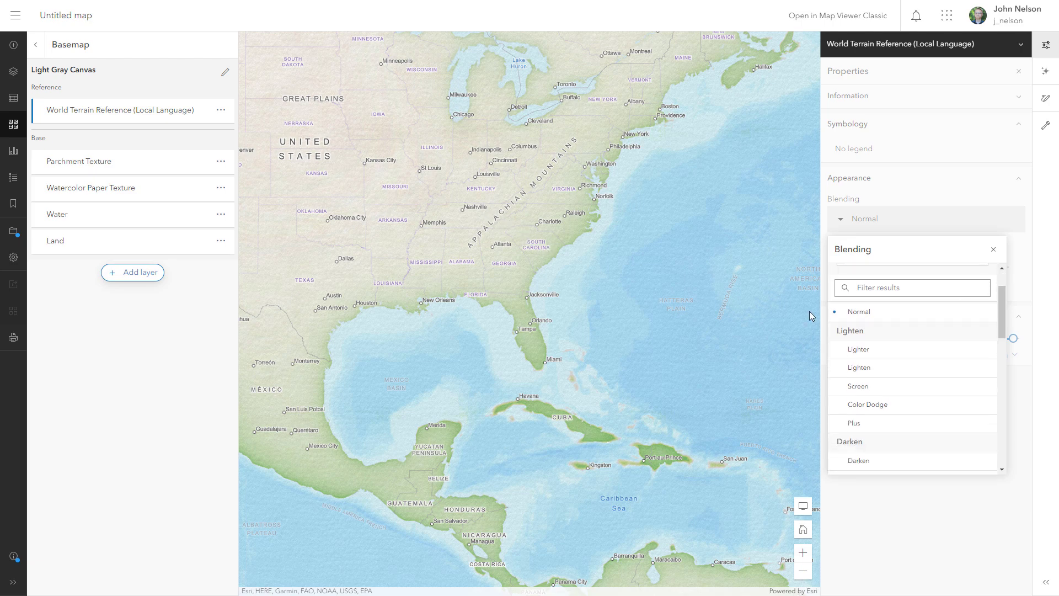
pyautogui.moveTo(1005, 332); pyautogui.dragTo(1004, 352)
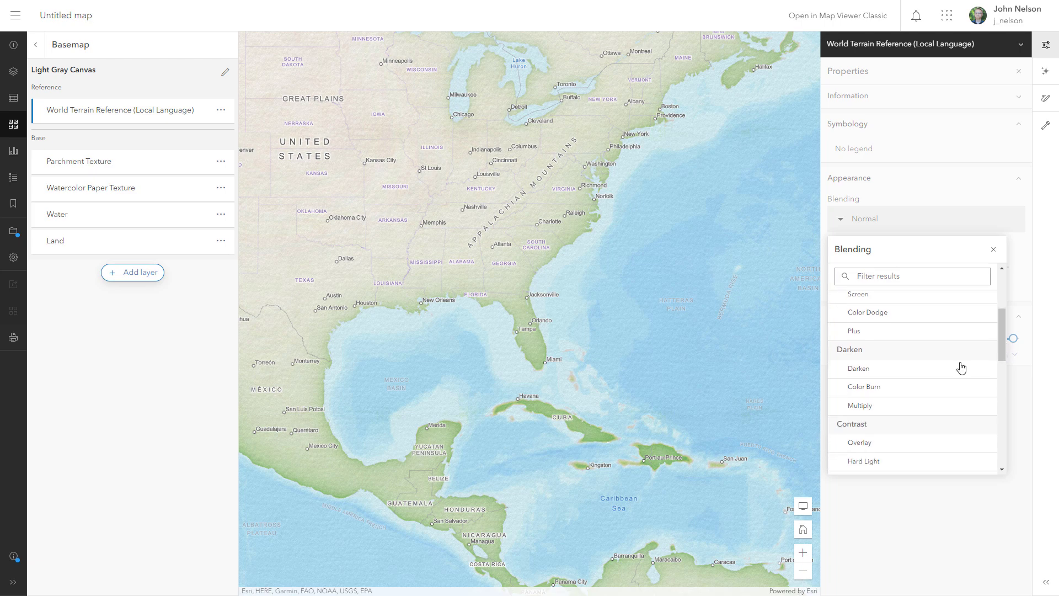
pyautogui.click(859, 408)
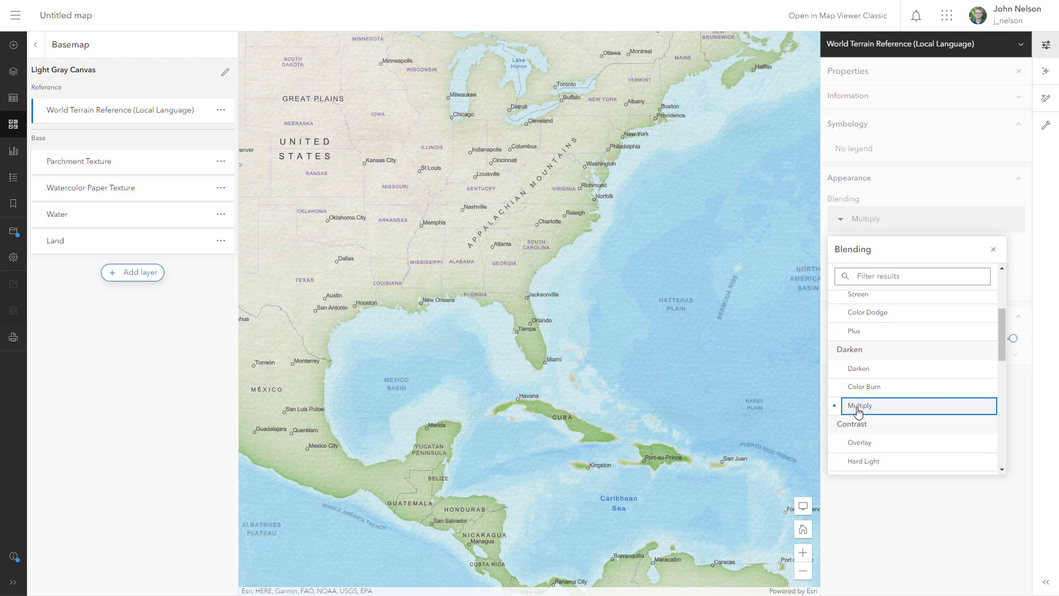
pyautogui.click(995, 251)
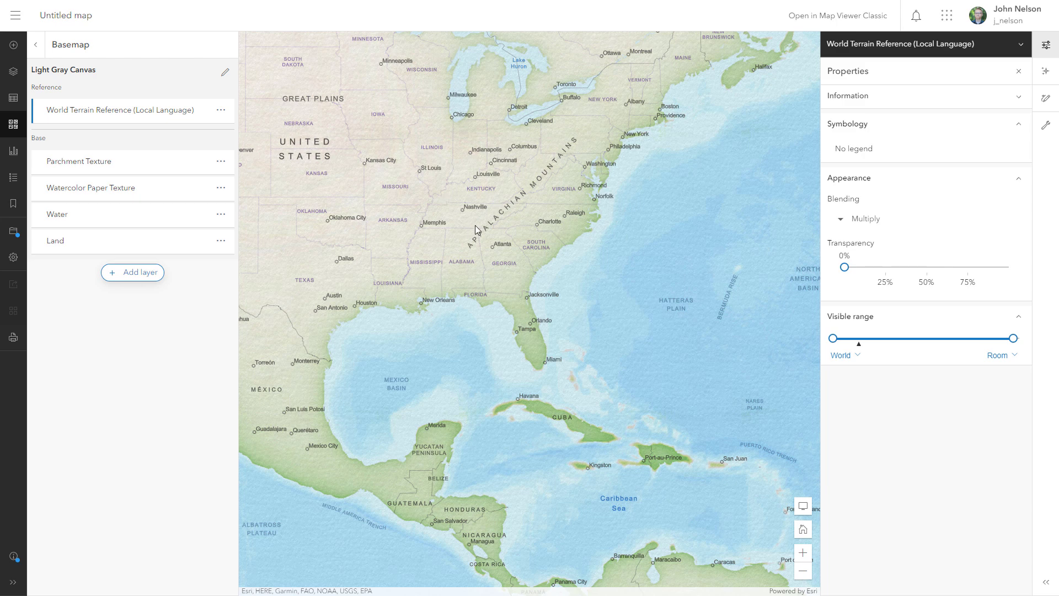
# Step: Set the reference labels' transparency to 50% while viewing the US East Coast
pyautogui.moveTo(354, 206); pyautogui.dragTo(371, 235)
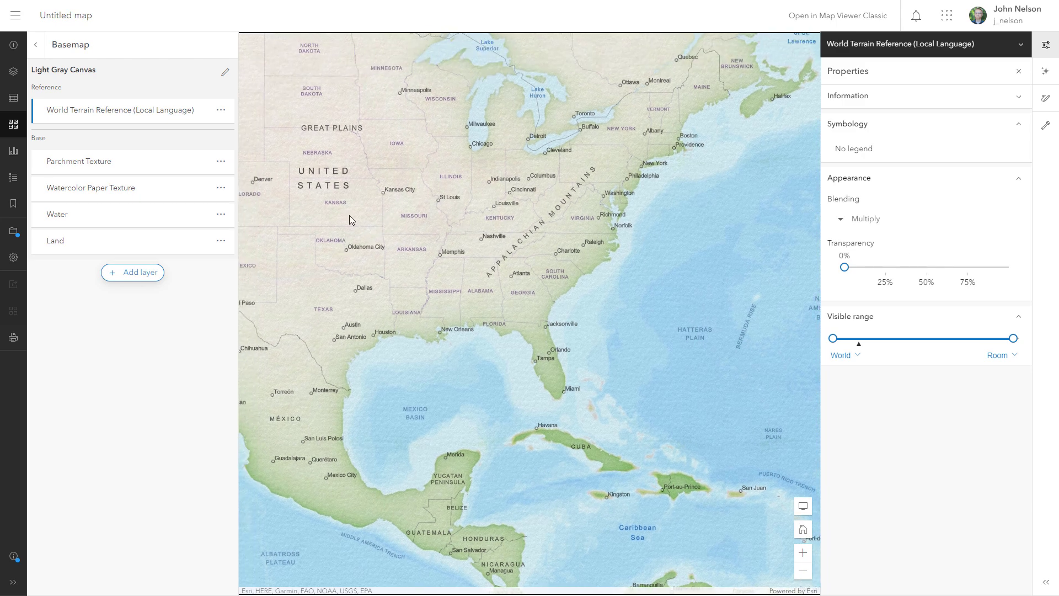
pyautogui.moveTo(386, 245); pyautogui.dragTo(455, 241)
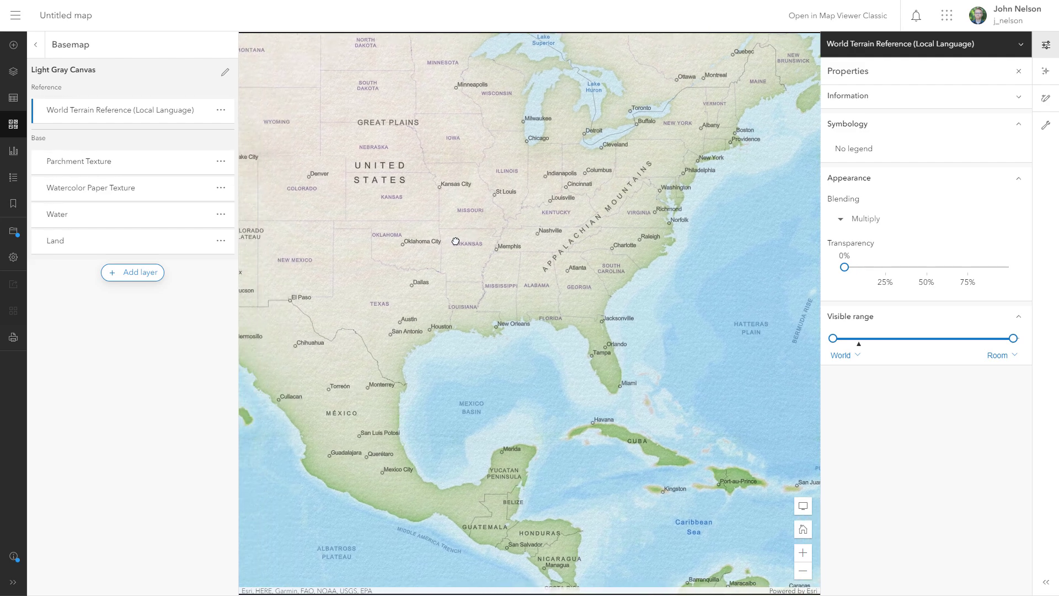
pyautogui.moveTo(568, 248); pyautogui.dragTo(480, 281)
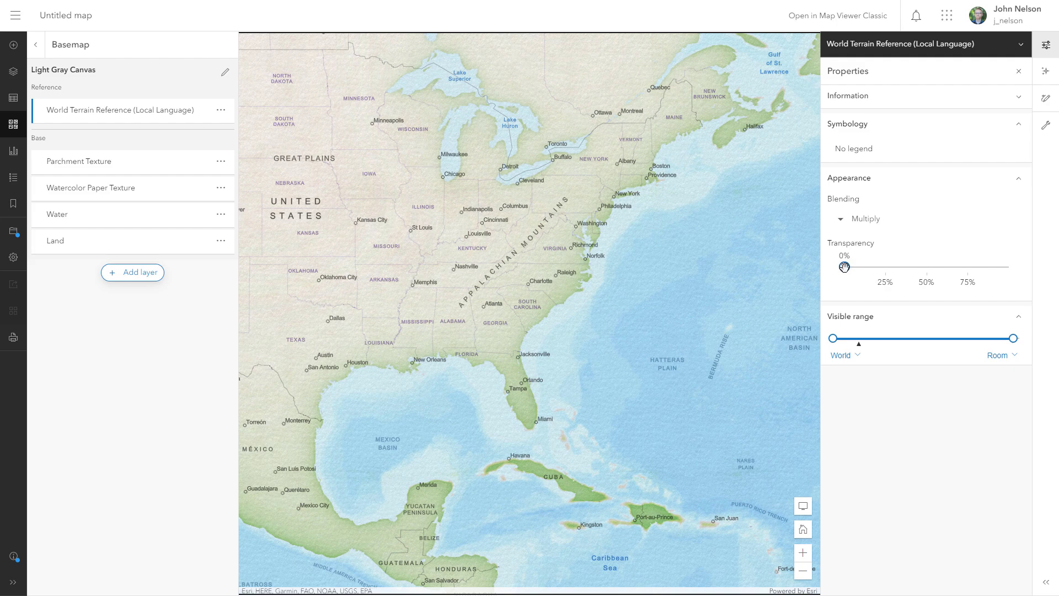
pyautogui.moveTo(844, 267); pyautogui.dragTo(927, 267)
# Step: Pan and zoom from the central US over to France and the Mediterranean
pyautogui.moveTo(697, 267); pyautogui.dragTo(624, 314)
pyautogui.moveTo(397, 300); pyautogui.dragTo(537, 283)
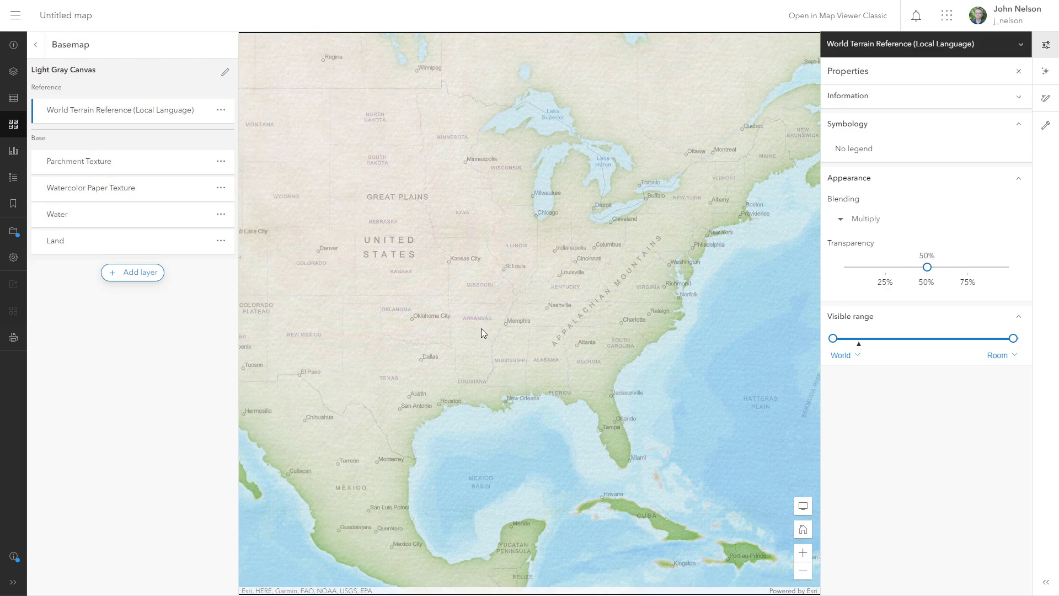
pyautogui.scroll(1, 389, 241)
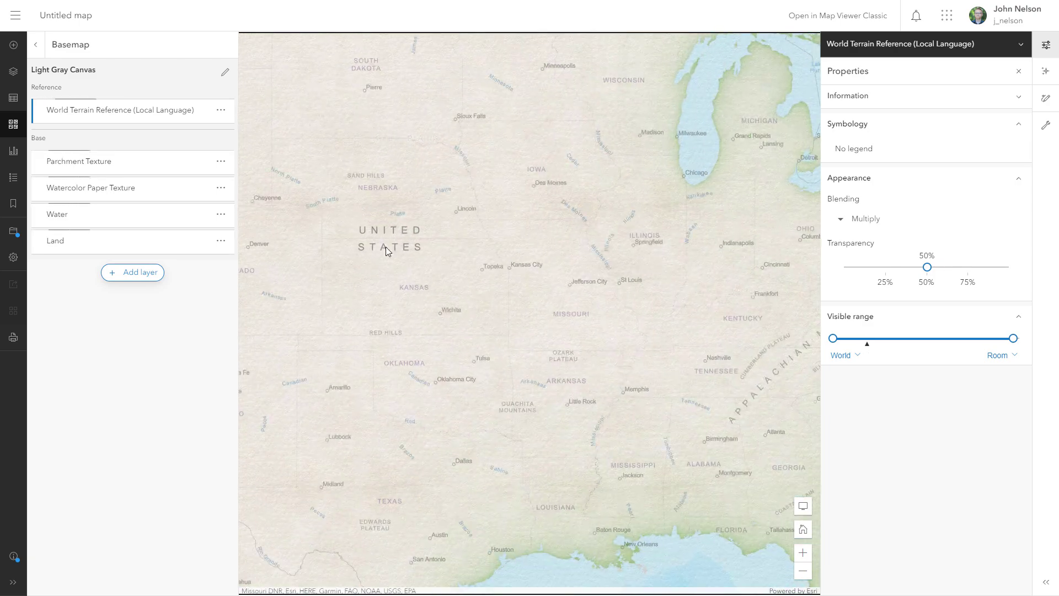
pyautogui.scroll(-1, 361, 246)
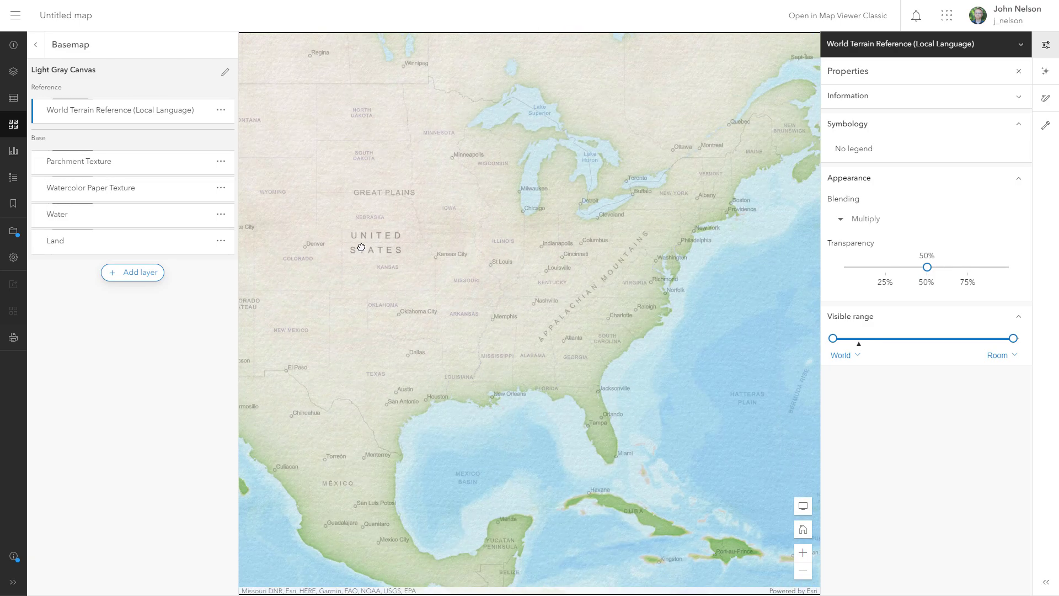
pyautogui.moveTo(607, 259); pyautogui.dragTo(473, 265)
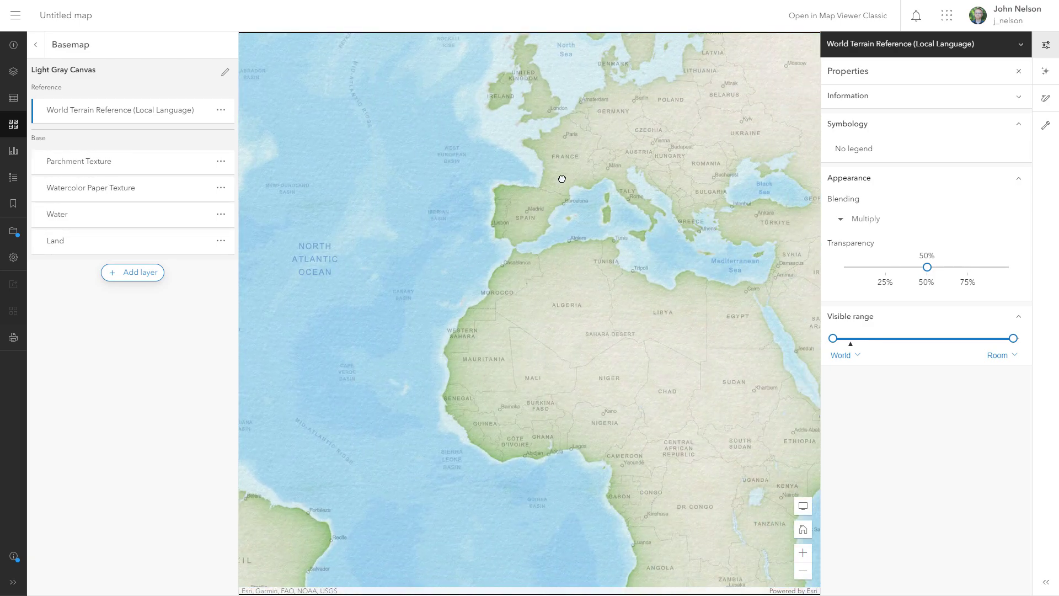
pyautogui.moveTo(563, 179); pyautogui.dragTo(466, 254)
pyautogui.scroll(1, 451, 242)
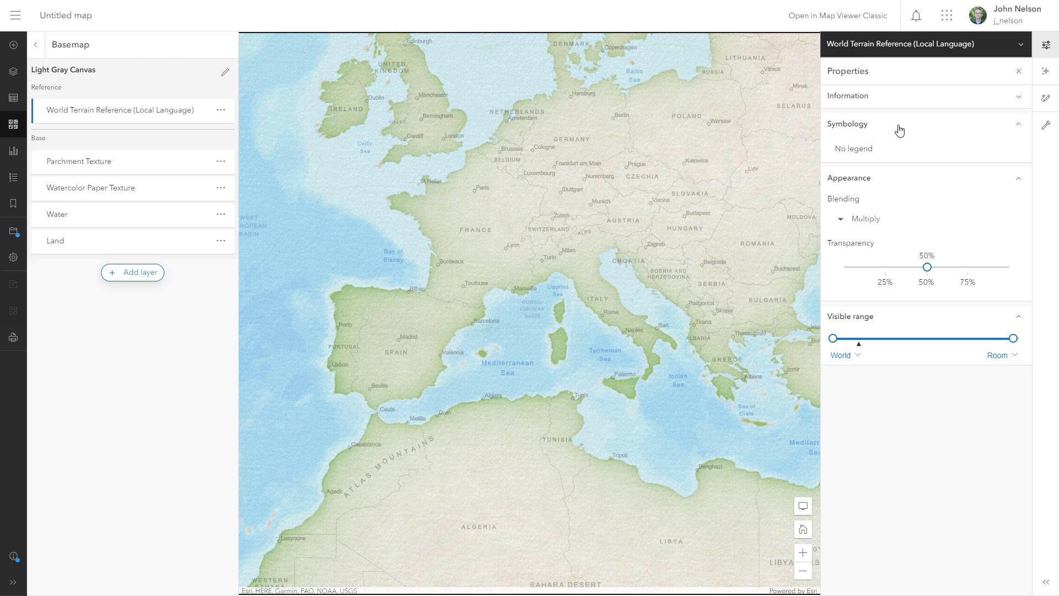
# Step: Turn on Bloom for the reference labels with radius 0 and strength 0.2
pyautogui.click(1047, 72)
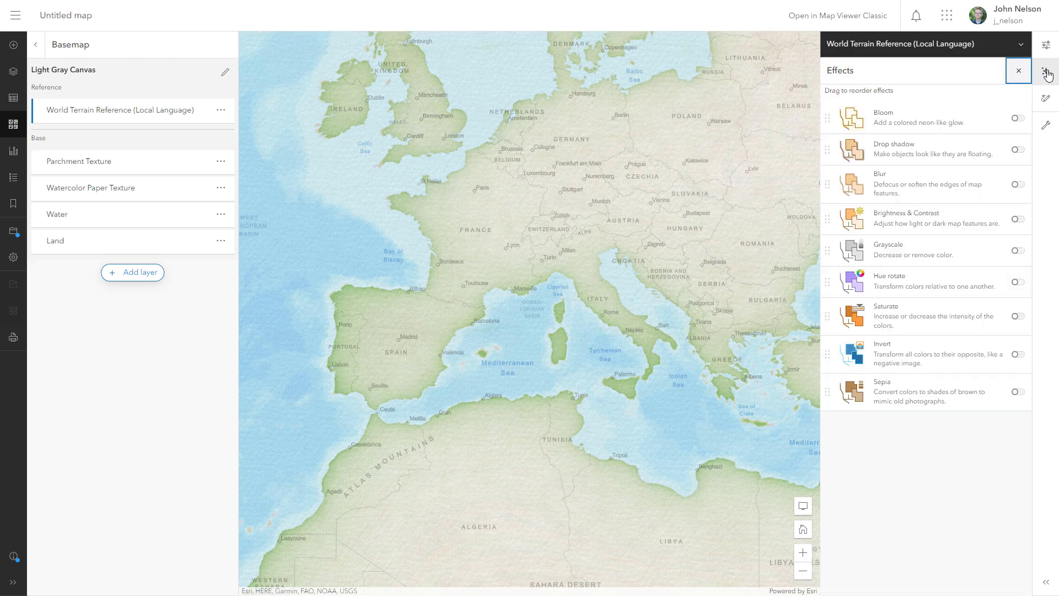
pyautogui.click(1018, 119)
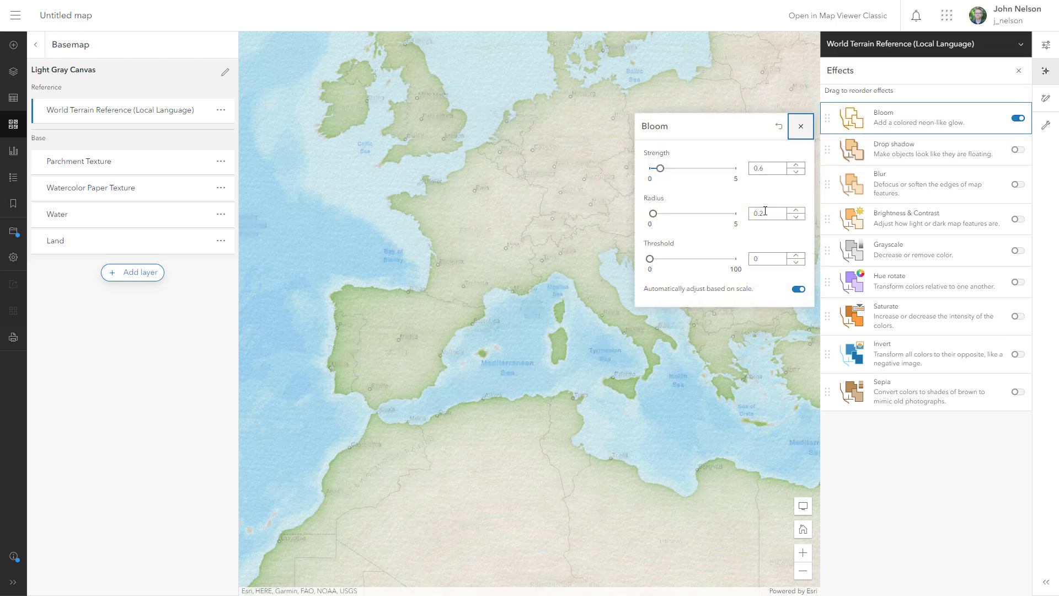
pyautogui.moveTo(654, 214)
pyautogui.mouseDown()
pyautogui.moveTo(669, 219)
pyautogui.moveTo(635, 217)
pyautogui.mouseUp()
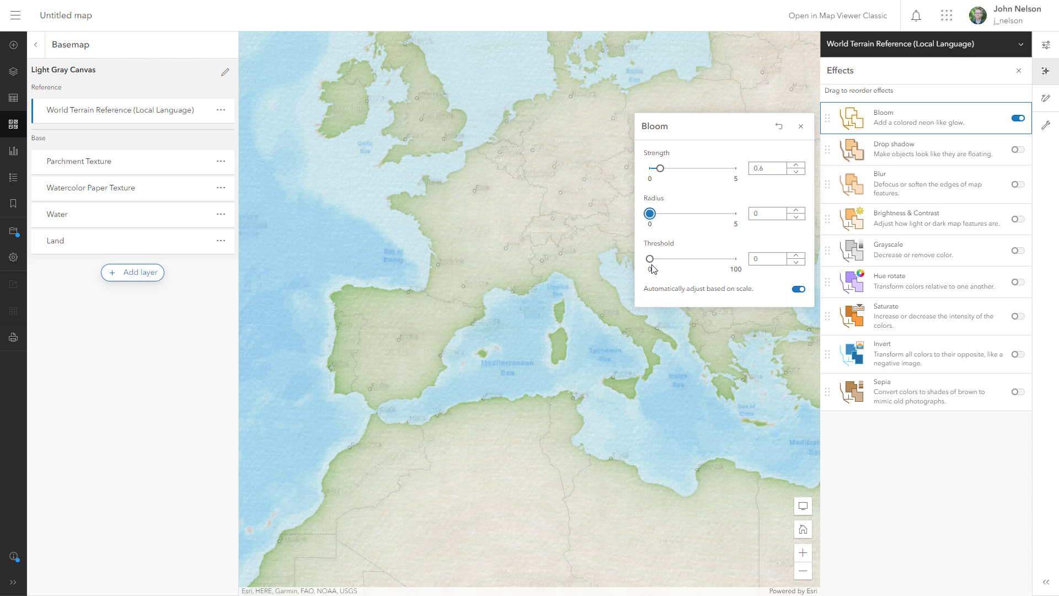
pyautogui.moveTo(661, 169); pyautogui.dragTo(675, 172)
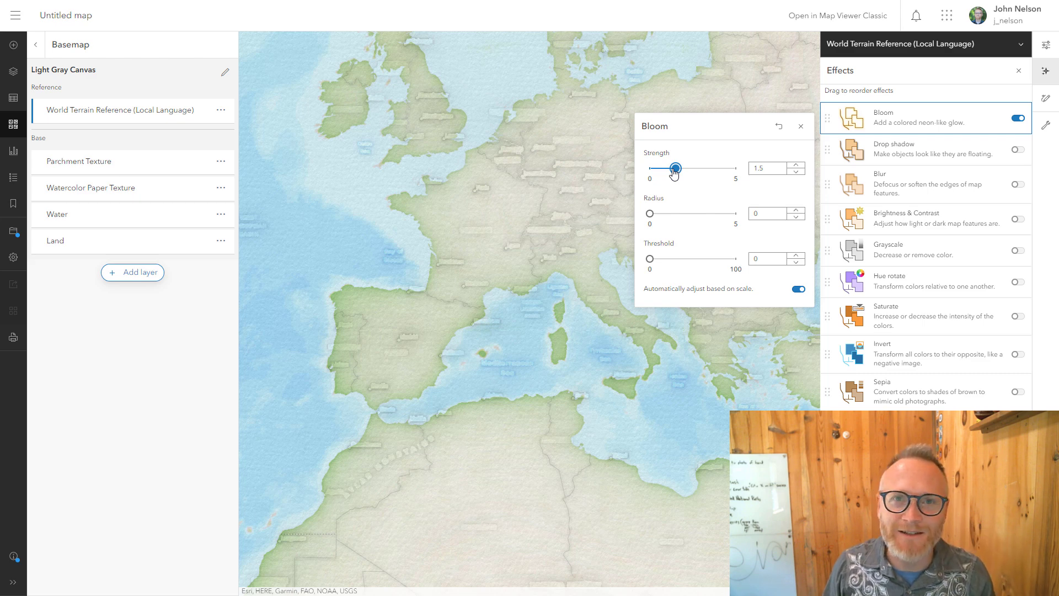
pyautogui.moveTo(674, 172); pyautogui.dragTo(655, 174)
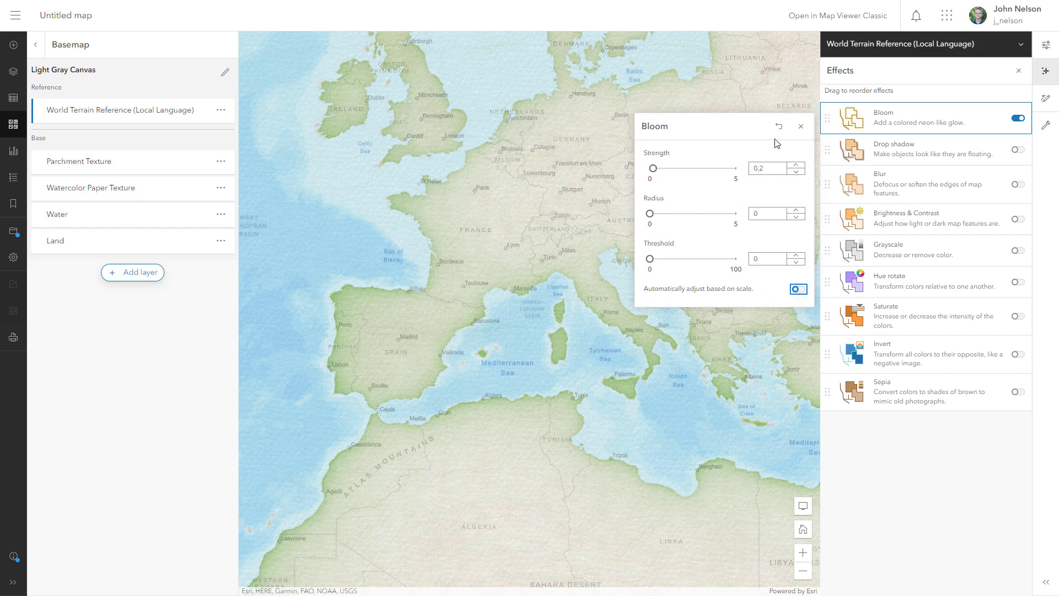
pyautogui.click(799, 129)
# Step: Toggle Bloom off and back on to compare, viewing the Mediterranean coast and Corsica
pyautogui.scroll(5, 555, 190)
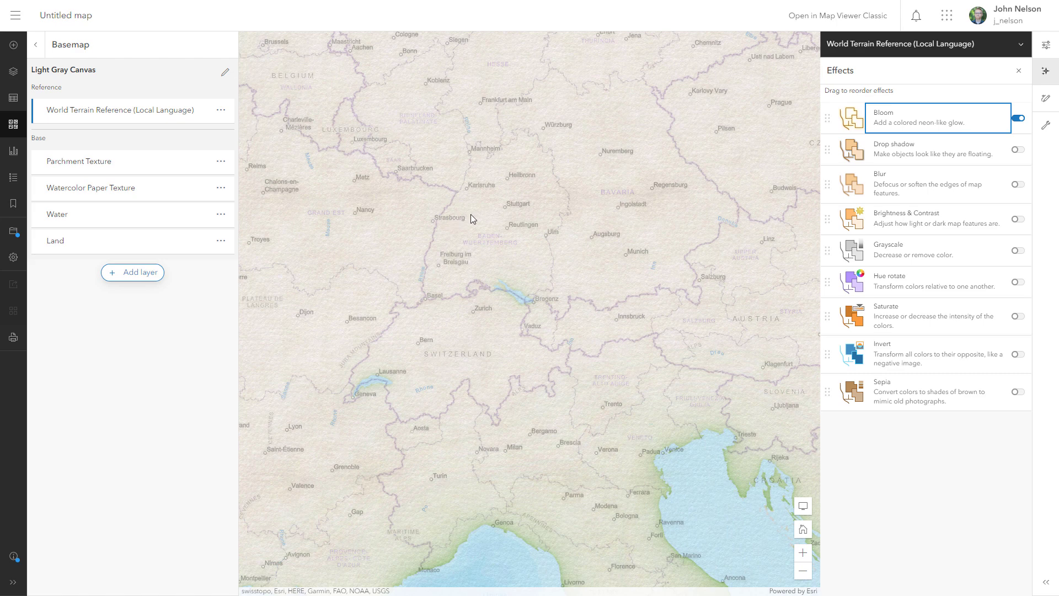
pyautogui.click(1019, 119)
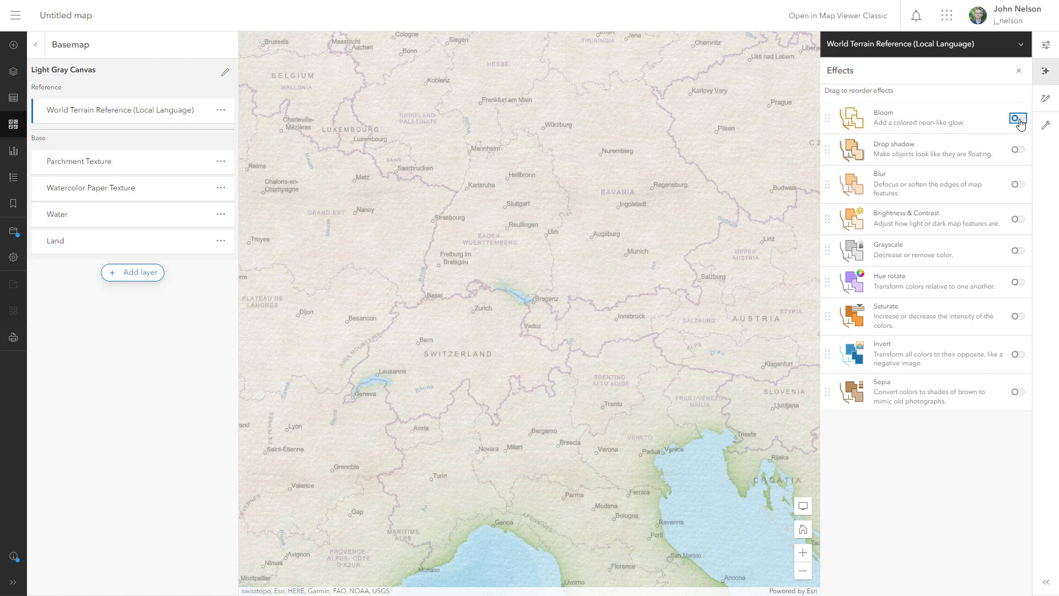
pyautogui.click(1020, 119)
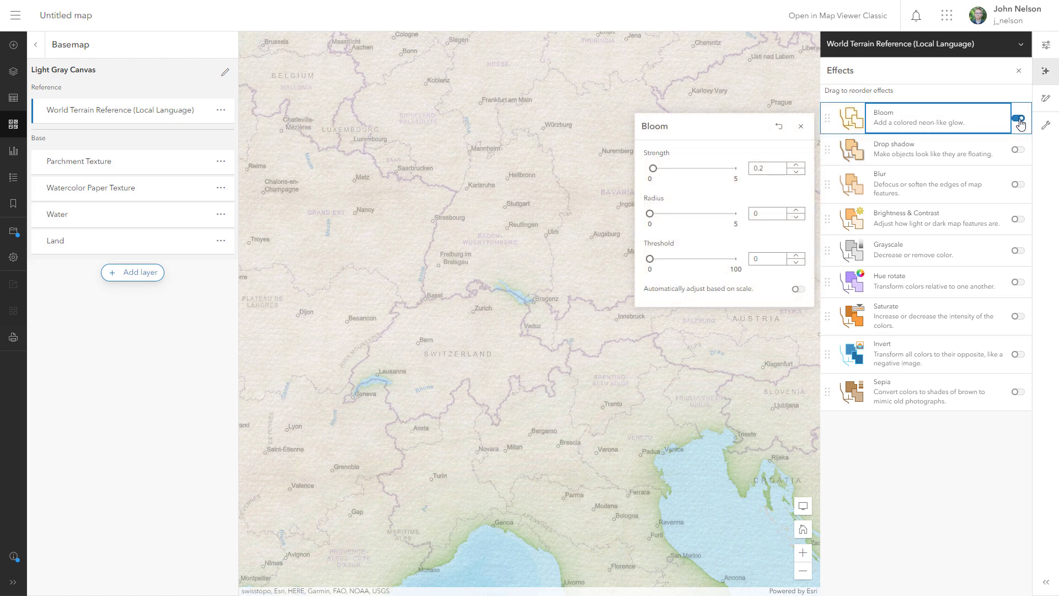
pyautogui.moveTo(433, 338); pyautogui.dragTo(506, 177)
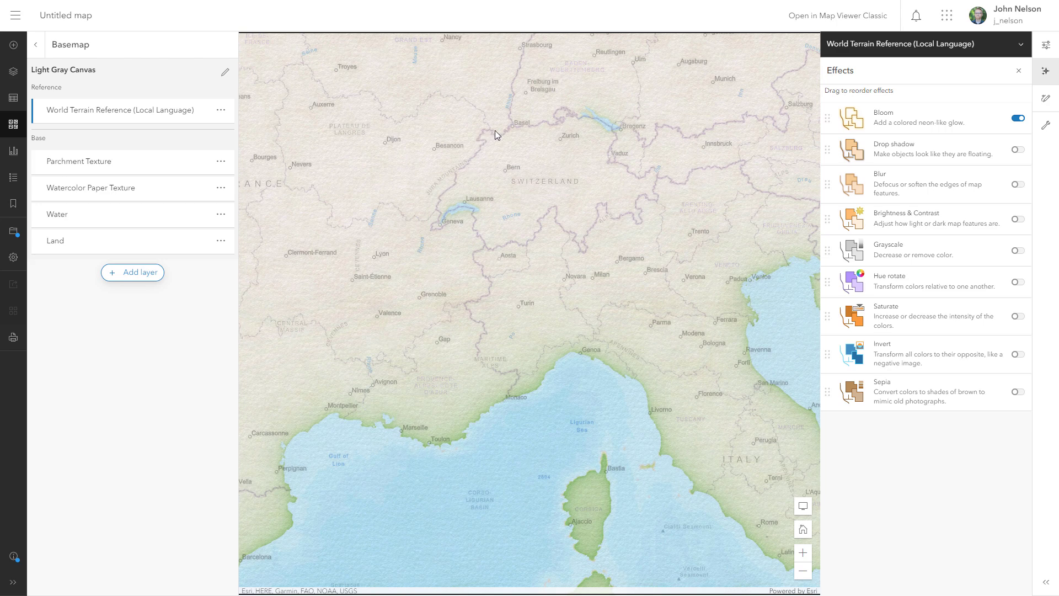
pyautogui.moveTo(438, 333); pyautogui.dragTo(457, 258)
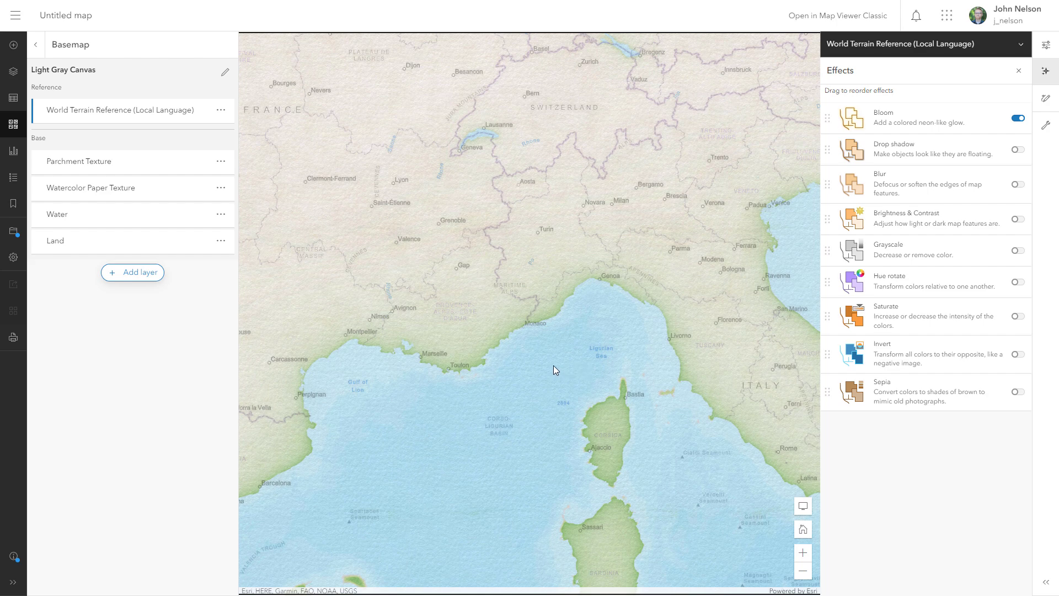
# Step: Turn on Grayscale at strength 100 for the World Terrain Reference labels
pyautogui.click(1018, 253)
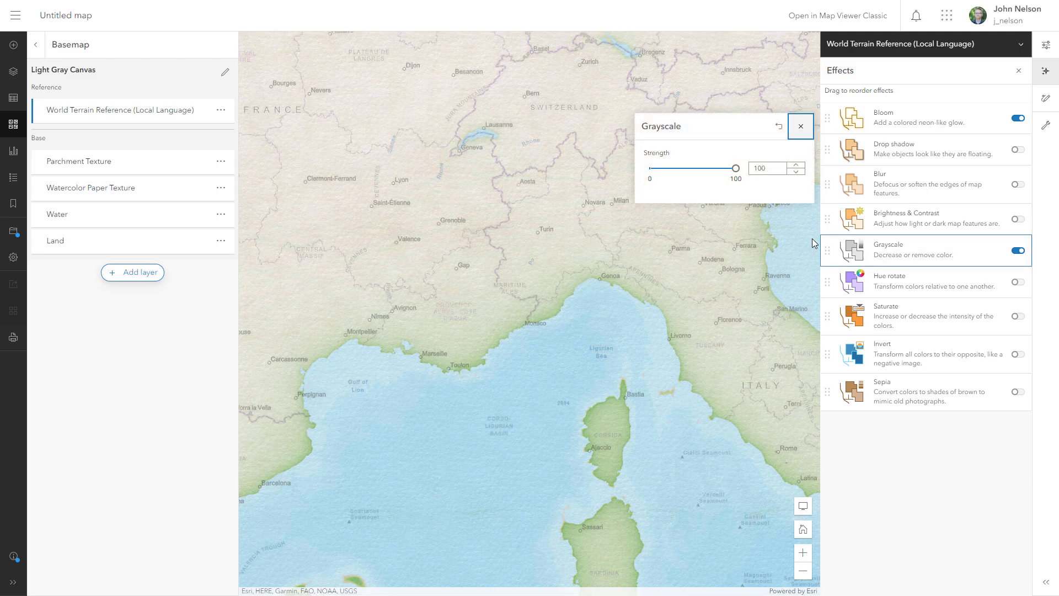
pyautogui.click(801, 127)
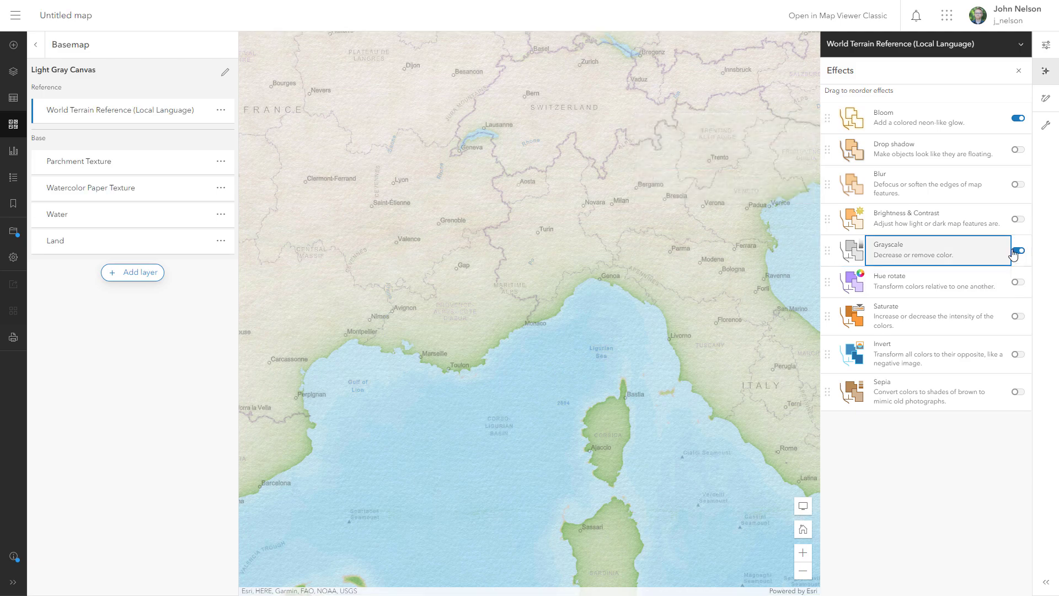
pyautogui.moveTo(452, 310); pyautogui.dragTo(530, 290)
pyautogui.scroll(-3, 531, 290)
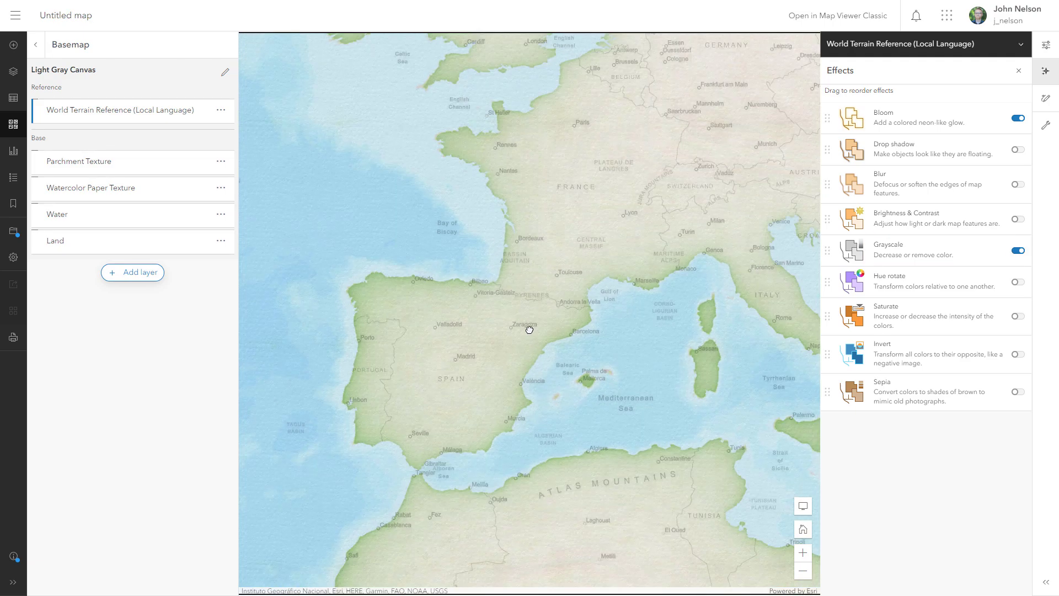
pyautogui.moveTo(449, 353); pyautogui.dragTo(478, 348)
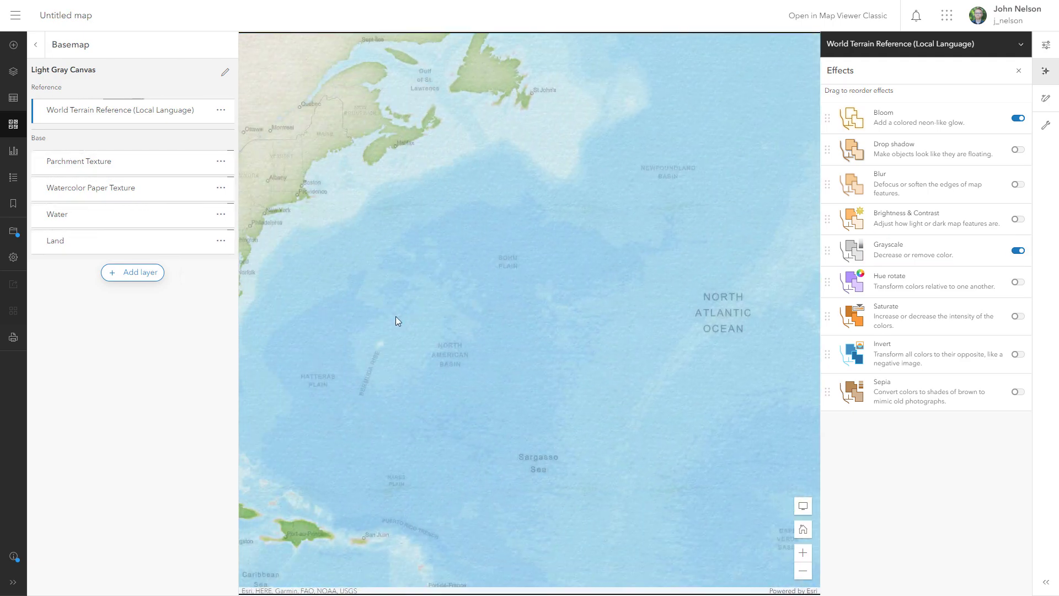
pyautogui.moveTo(411, 319); pyautogui.dragTo(643, 298)
pyautogui.scroll(1, 399, 323)
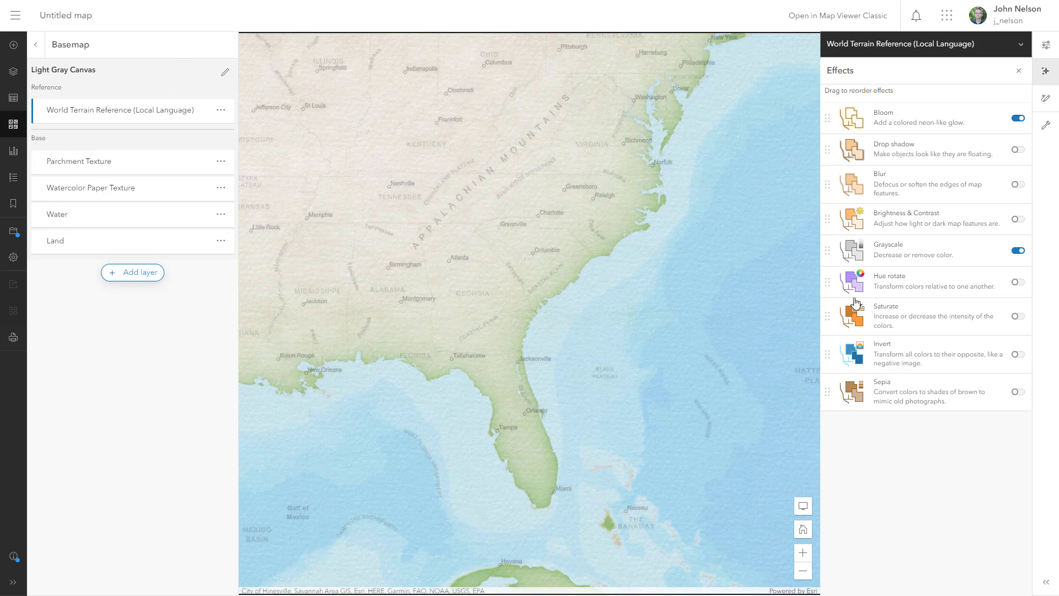
# Step: Add a Sepia tint to the labels at strength 33
pyautogui.click(1017, 393)
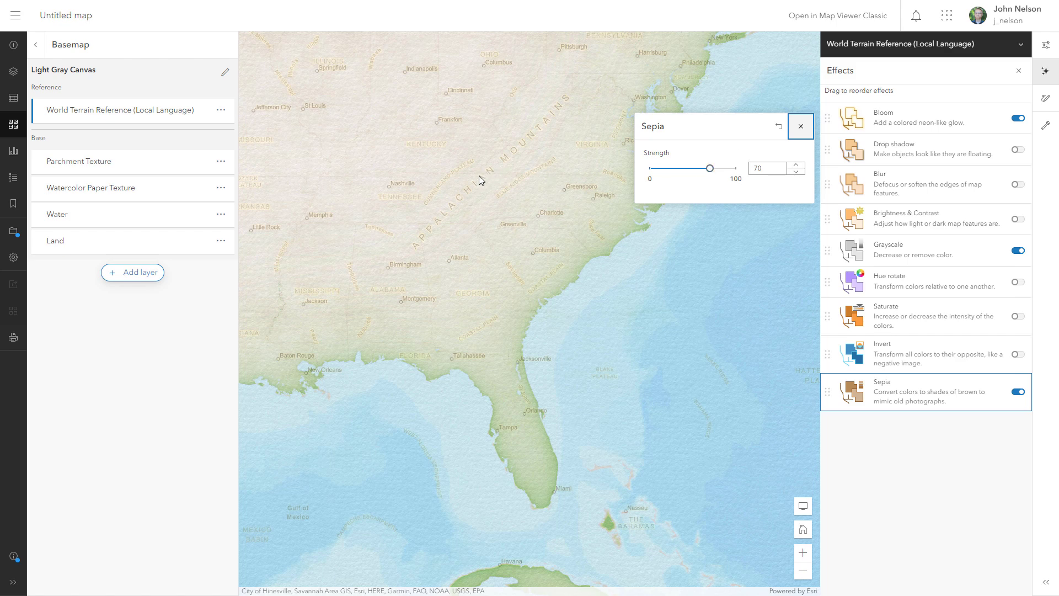
pyautogui.moveTo(710, 169); pyautogui.dragTo(680, 168)
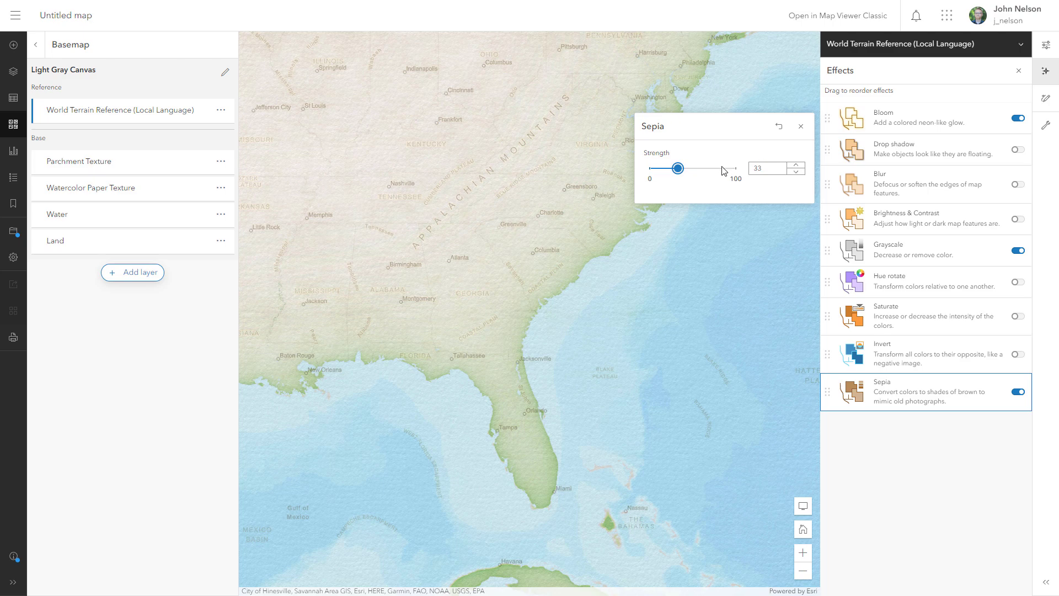
pyautogui.click(801, 126)
# Step: Pan and zoom over Cuba, the Bahamas and the southeastern US to check the finished map
pyautogui.moveTo(500, 227); pyautogui.dragTo(548, 149)
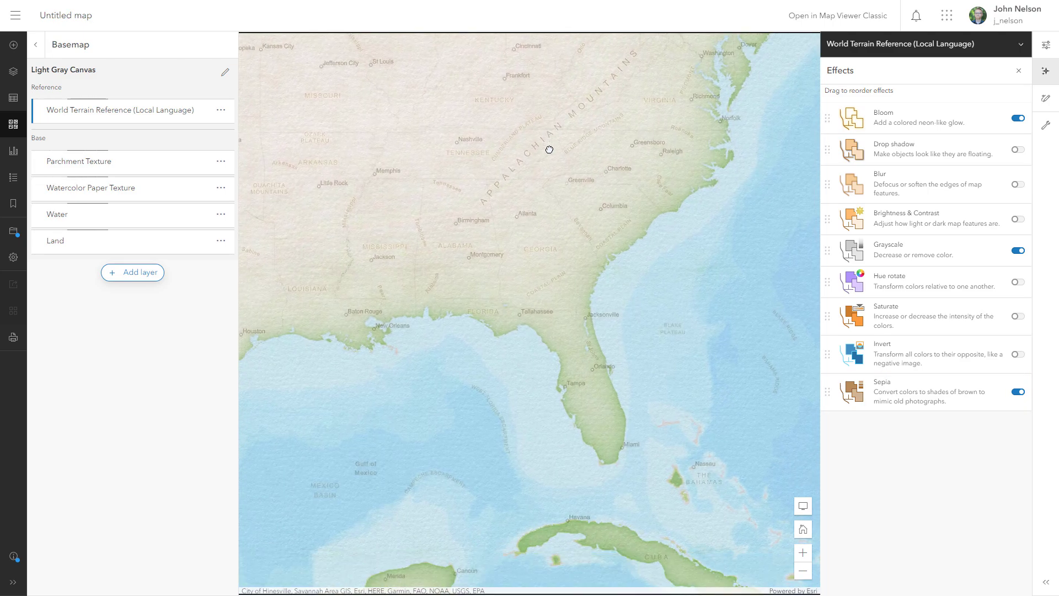
pyautogui.moveTo(649, 304); pyautogui.dragTo(588, 275)
pyautogui.scroll(2, 579, 272)
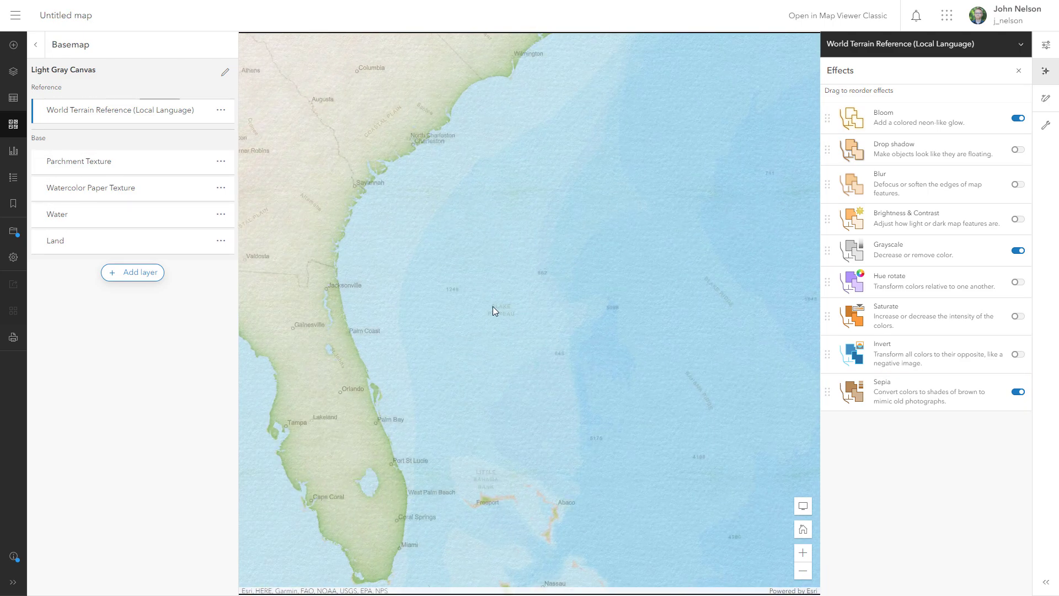
pyautogui.scroll(2, 492, 306)
pyautogui.scroll(-3, 517, 313)
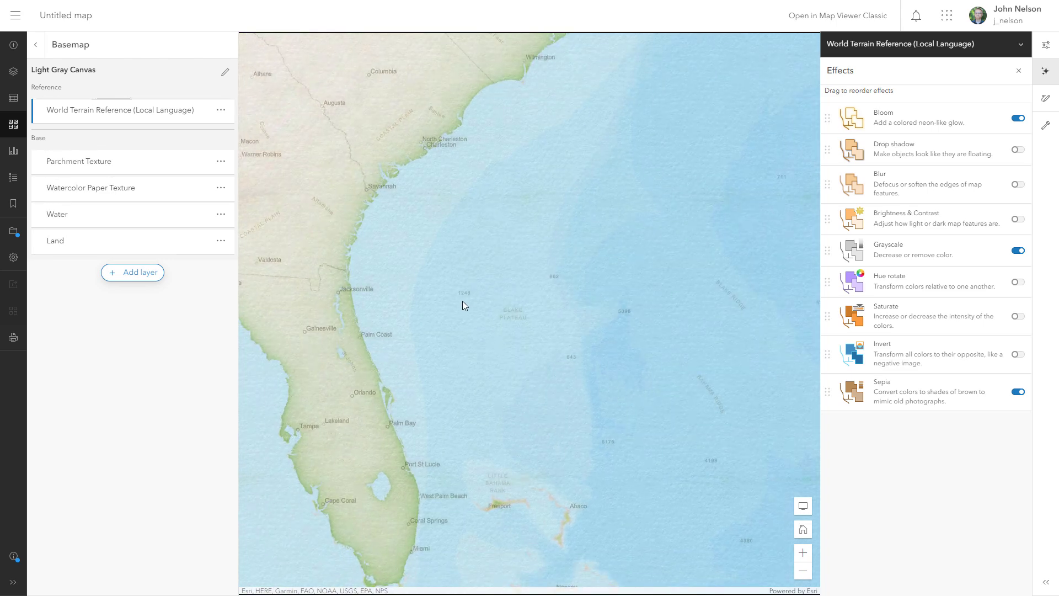
pyautogui.moveTo(452, 296); pyautogui.dragTo(534, 314)
pyautogui.moveTo(404, 230); pyautogui.dragTo(639, 277)
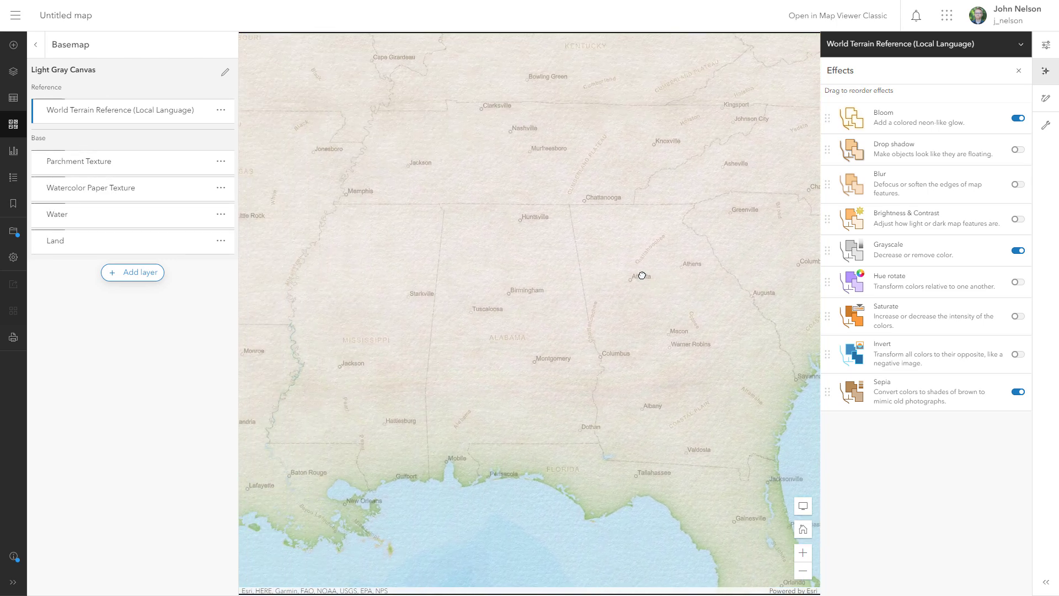
pyautogui.moveTo(400, 251); pyautogui.dragTo(580, 326)
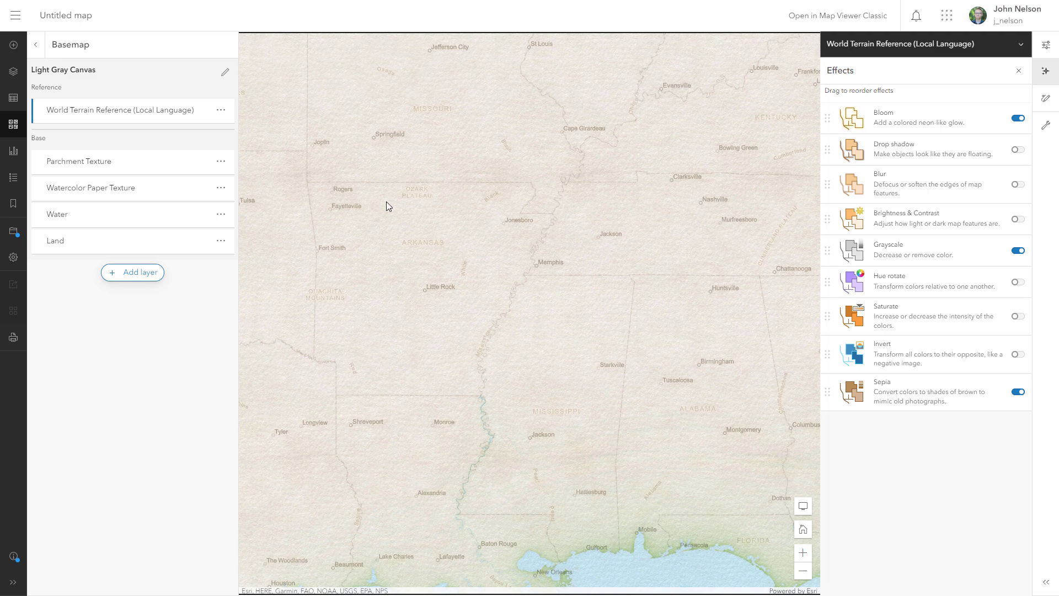
pyautogui.scroll(-2, 390, 208)
pyautogui.moveTo(667, 388); pyautogui.dragTo(553, 359)
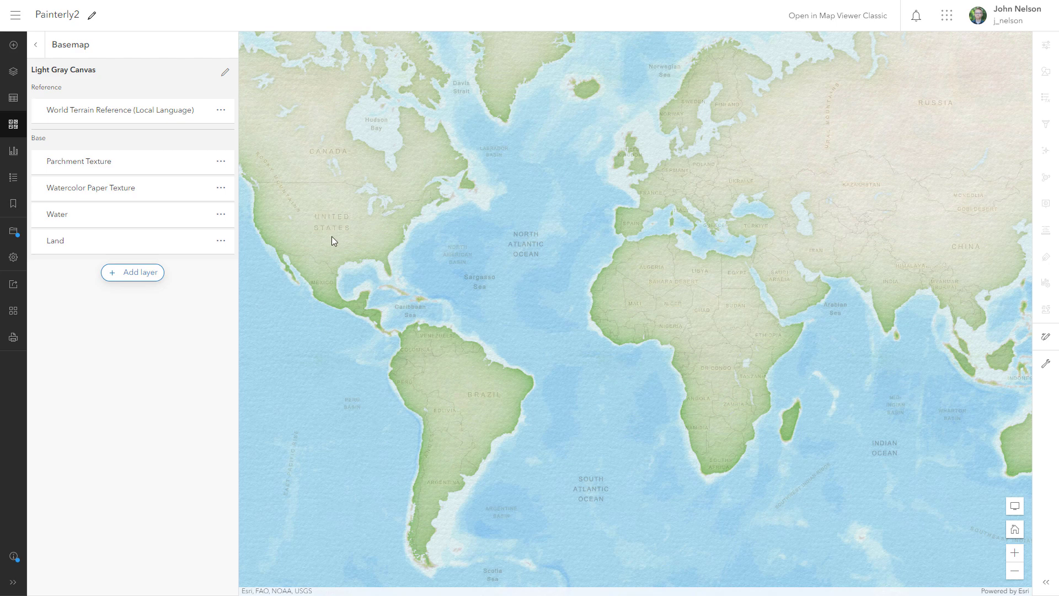
# Step: Add World Terrain Reference (Local Language) from Living Atlas and move it into the Reference group
pyautogui.click(133, 272)
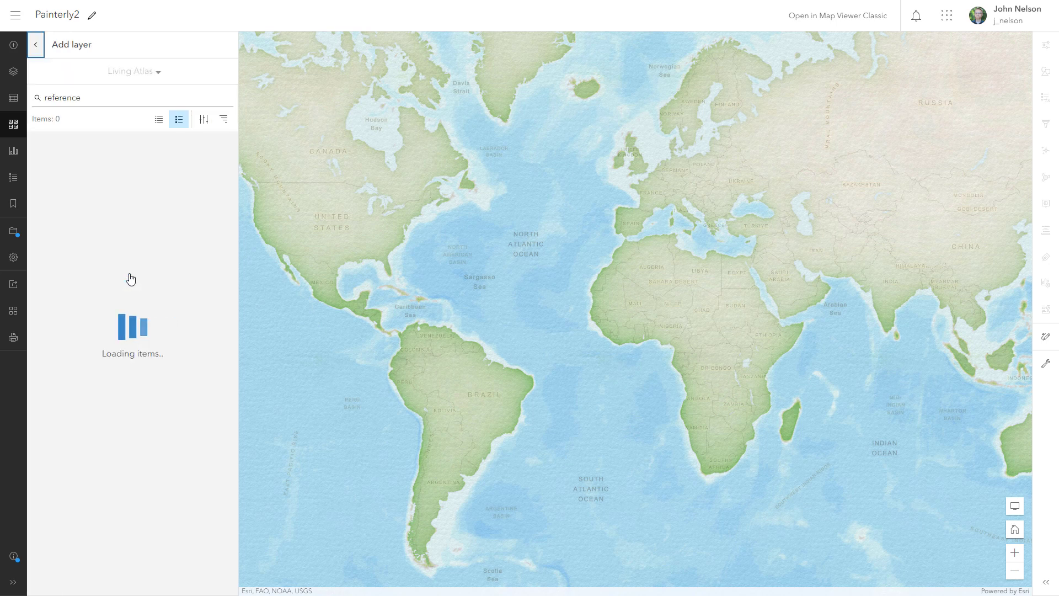
pyautogui.click(76, 98)
pyautogui.moveTo(233, 193); pyautogui.dragTo(231, 280)
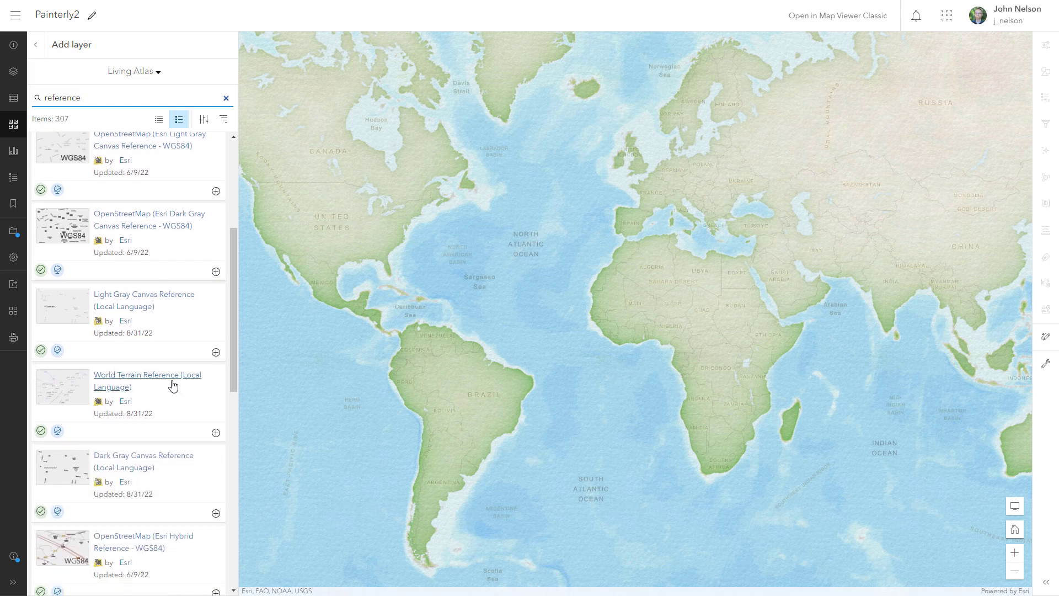
pyautogui.click(216, 432)
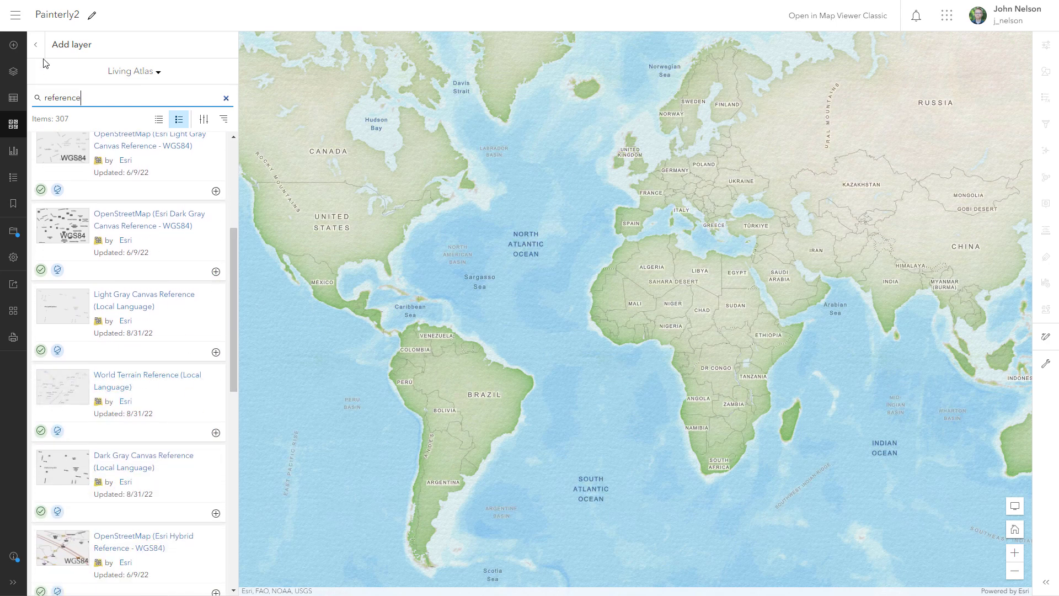
pyautogui.click(35, 44)
pyautogui.moveTo(106, 166); pyautogui.dragTo(109, 115)
# Step: Set the new reference layer's blending to Multiply with 74% transparency
pyautogui.click(117, 112)
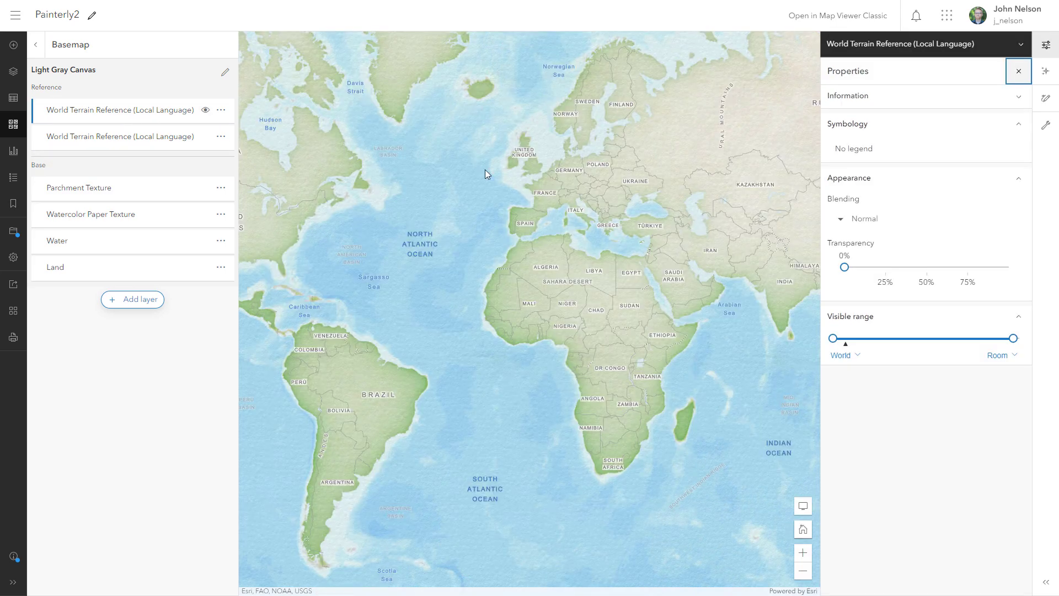
pyautogui.click(885, 219)
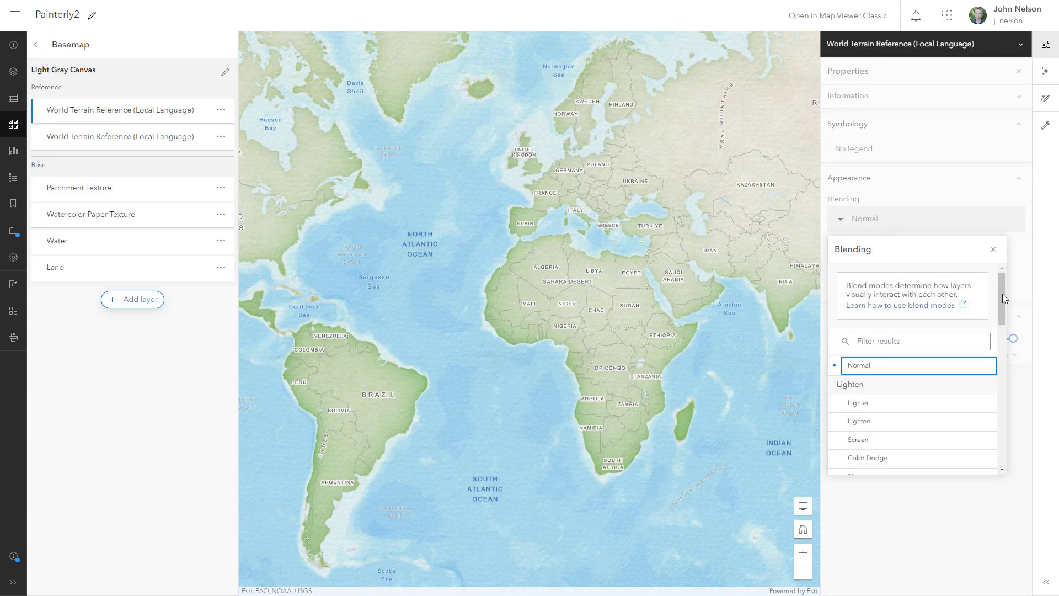
pyautogui.moveTo(1003, 294); pyautogui.dragTo(1005, 331)
pyautogui.click(916, 403)
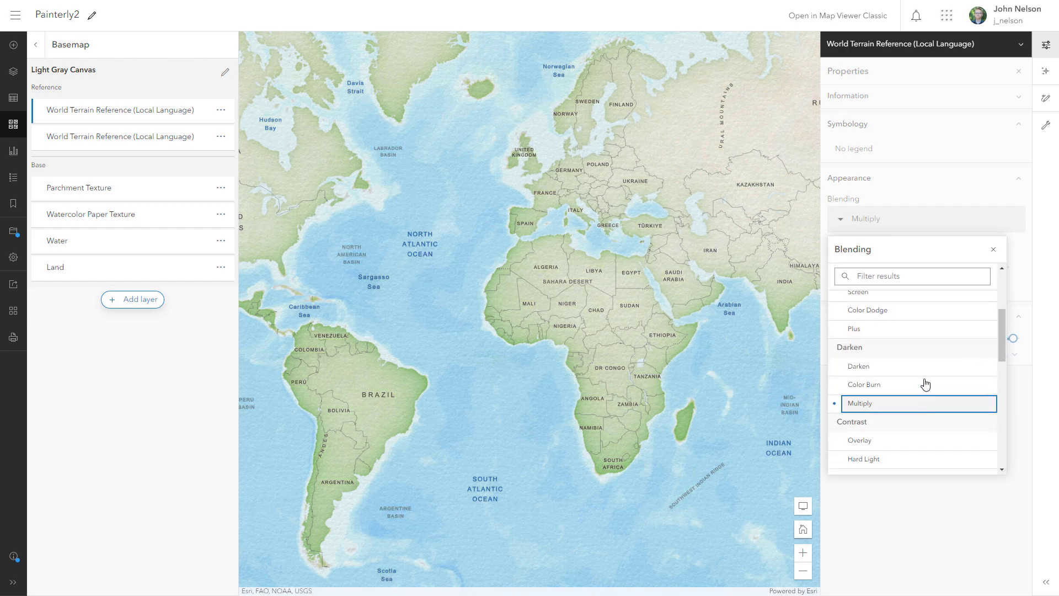
pyautogui.click(994, 250)
pyautogui.moveTo(844, 267); pyautogui.dragTo(967, 267)
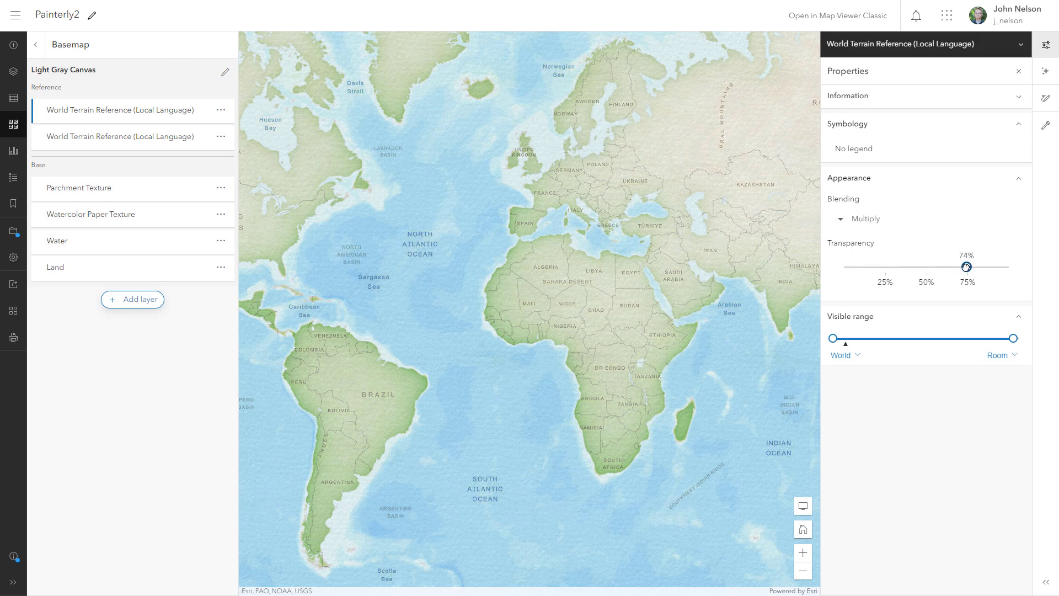
# Step: Turn on Bloom at strength 1.8 with automatic scale adjustment switched off
pyautogui.click(1045, 72)
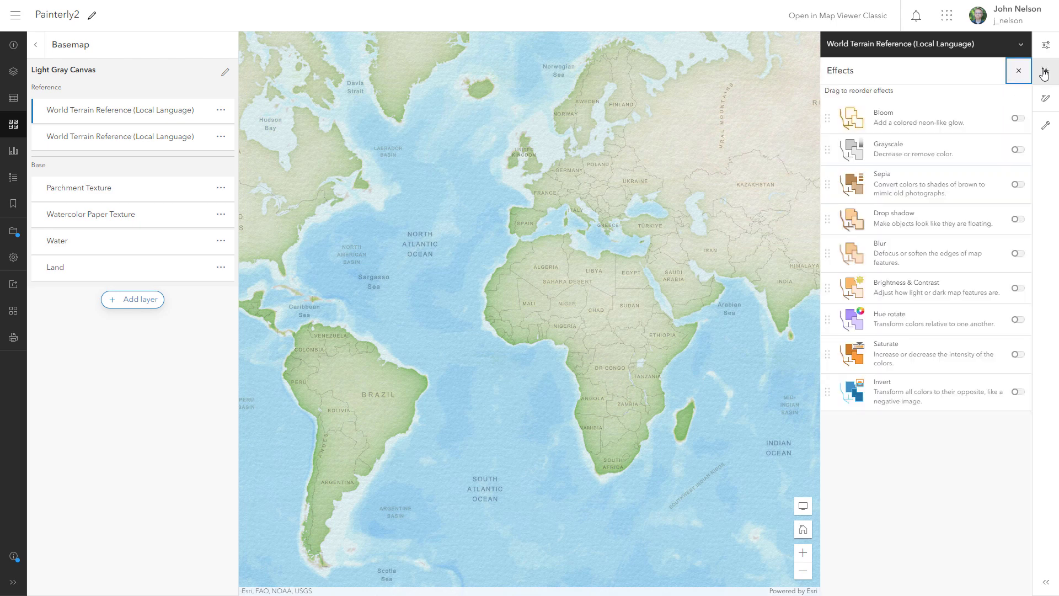
pyautogui.click(1018, 119)
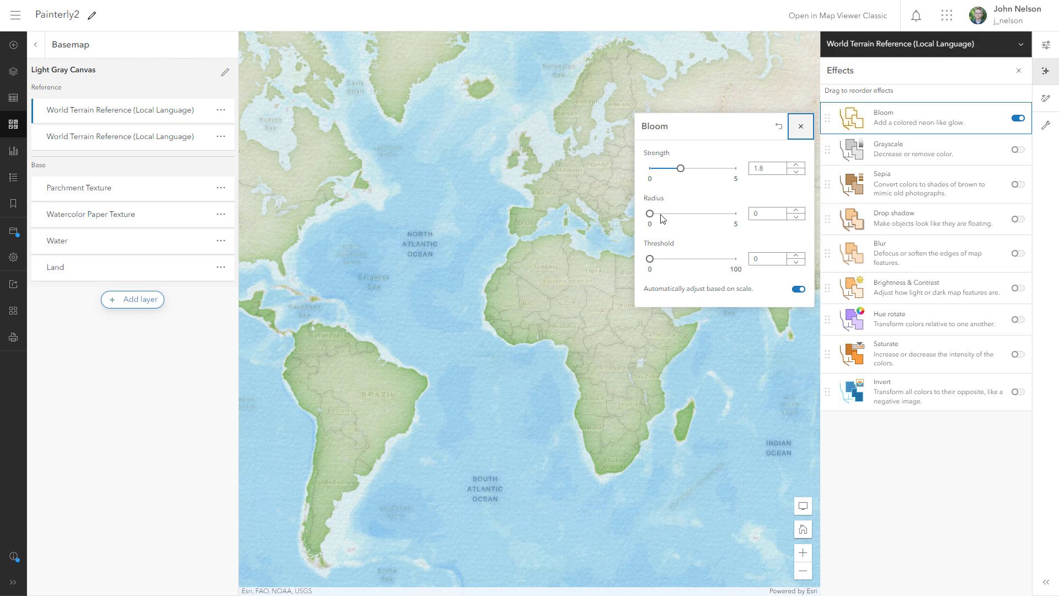
pyautogui.doubleClick(769, 169)
pyautogui.click(769, 171)
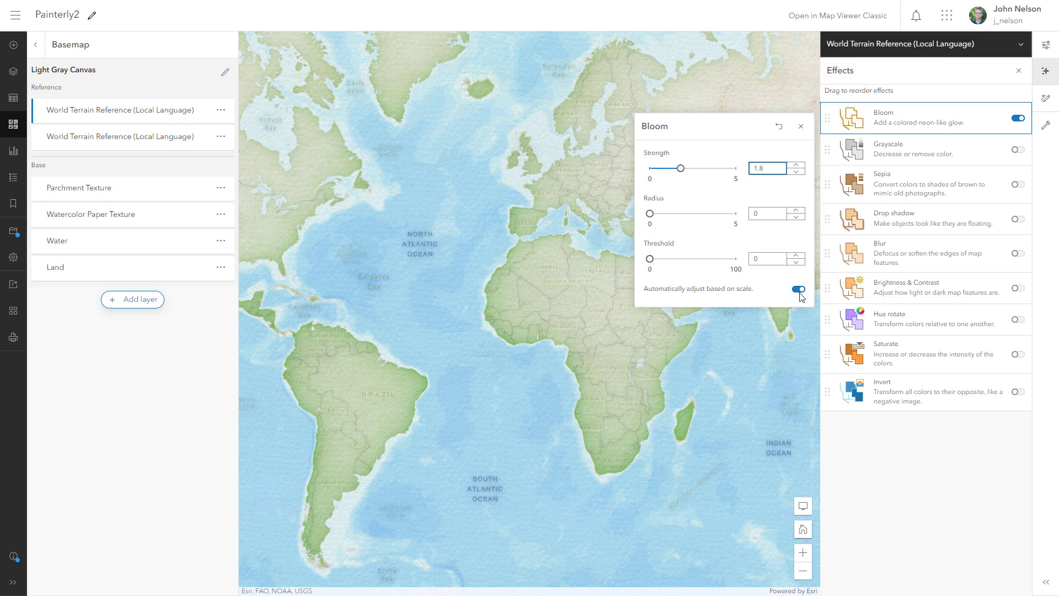
pyautogui.click(798, 289)
pyautogui.click(801, 126)
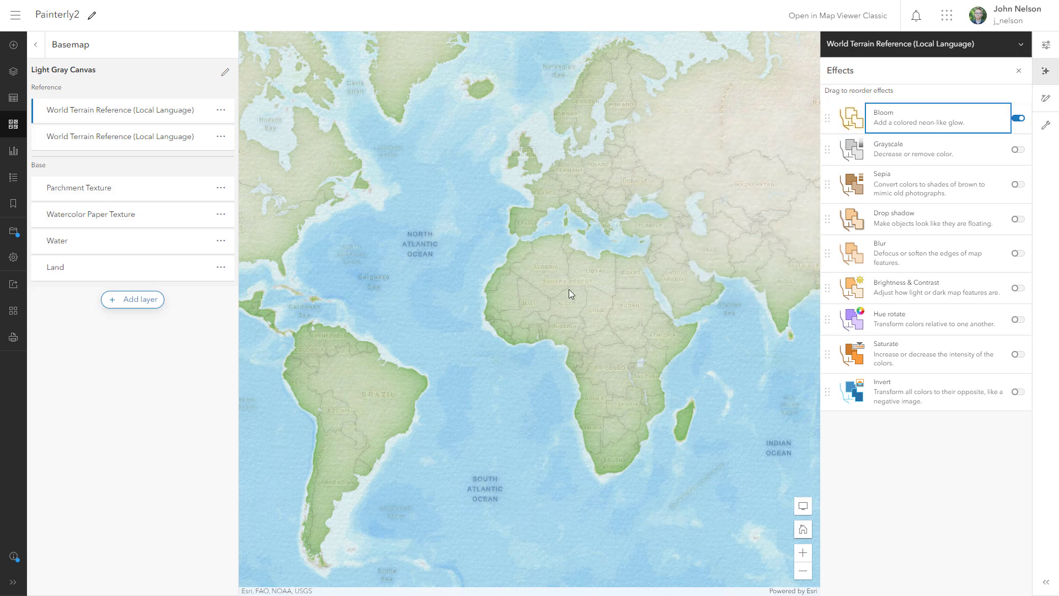
# Step: Zoom and pan to the Mediterranean to inspect the bloomed labels
pyautogui.scroll(1, 569, 289)
pyautogui.scroll(1, 553, 287)
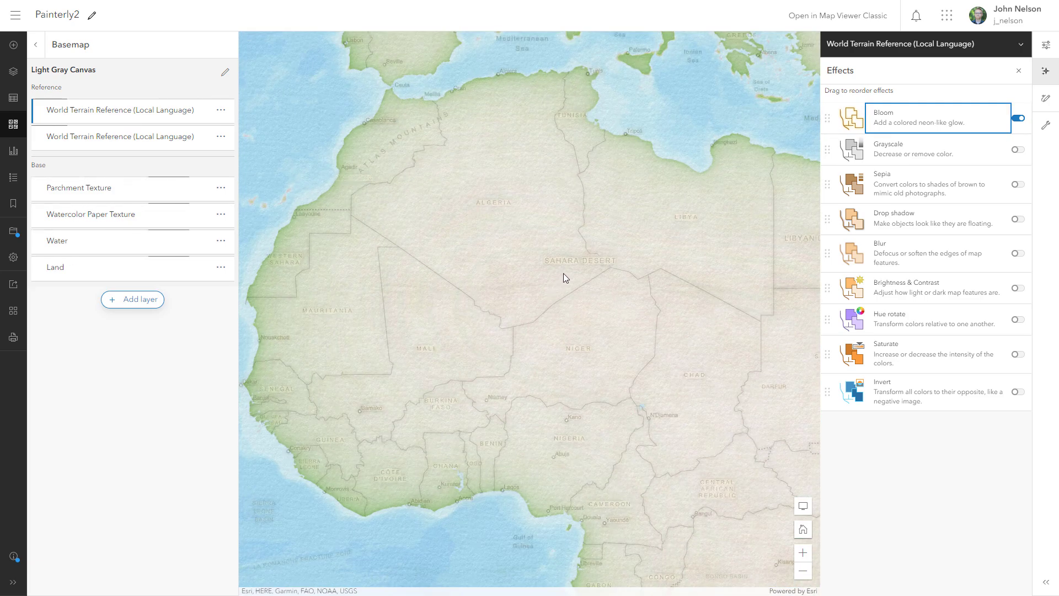
pyautogui.scroll(1, 570, 260)
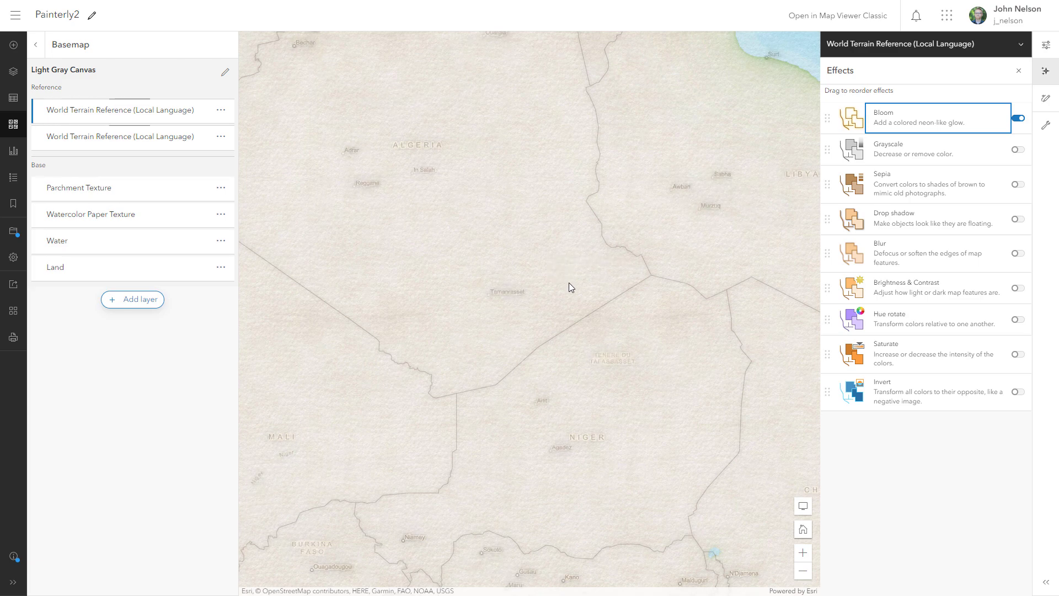
pyautogui.scroll(-2, 563, 288)
pyautogui.moveTo(540, 273); pyautogui.dragTo(485, 381)
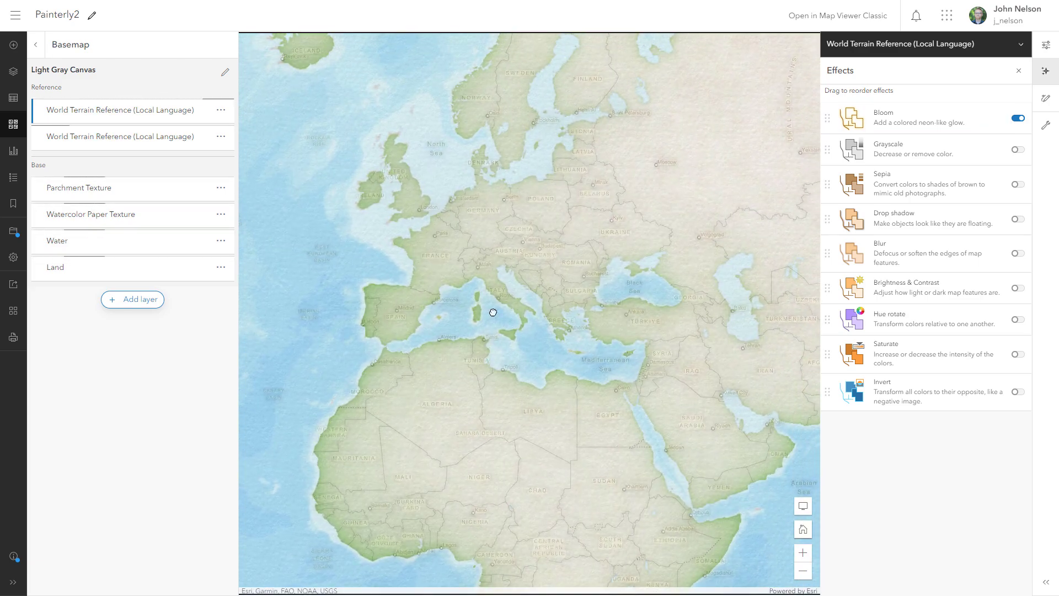
pyautogui.scroll(3, 476, 259)
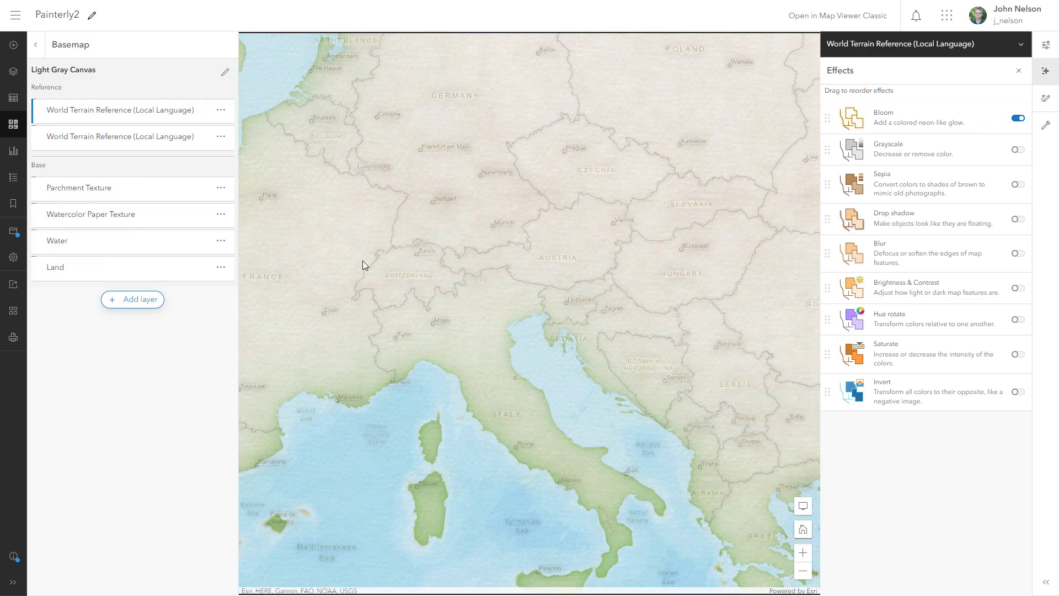
pyautogui.scroll(1, 363, 260)
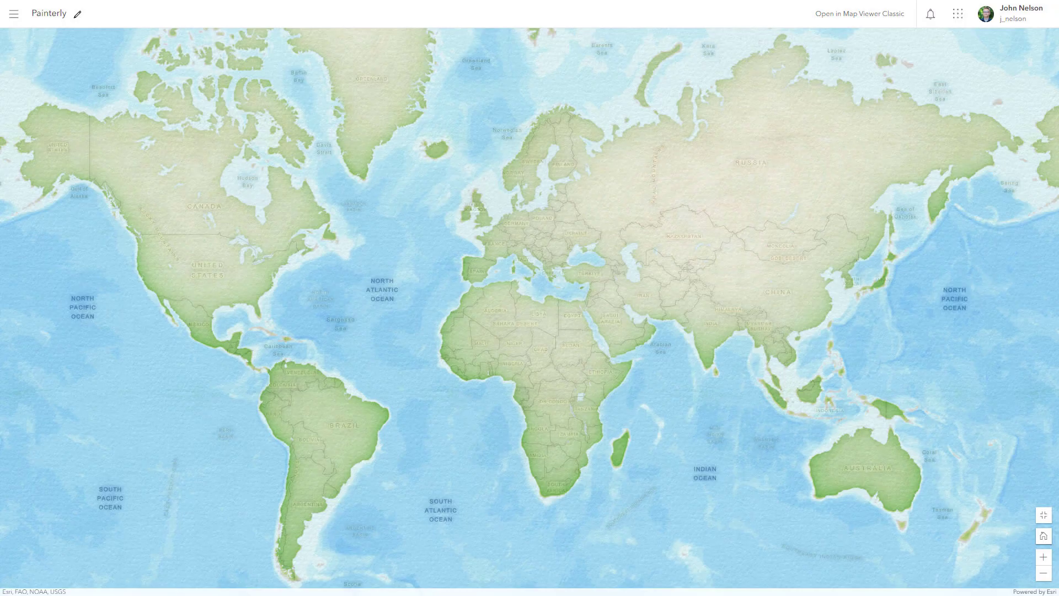